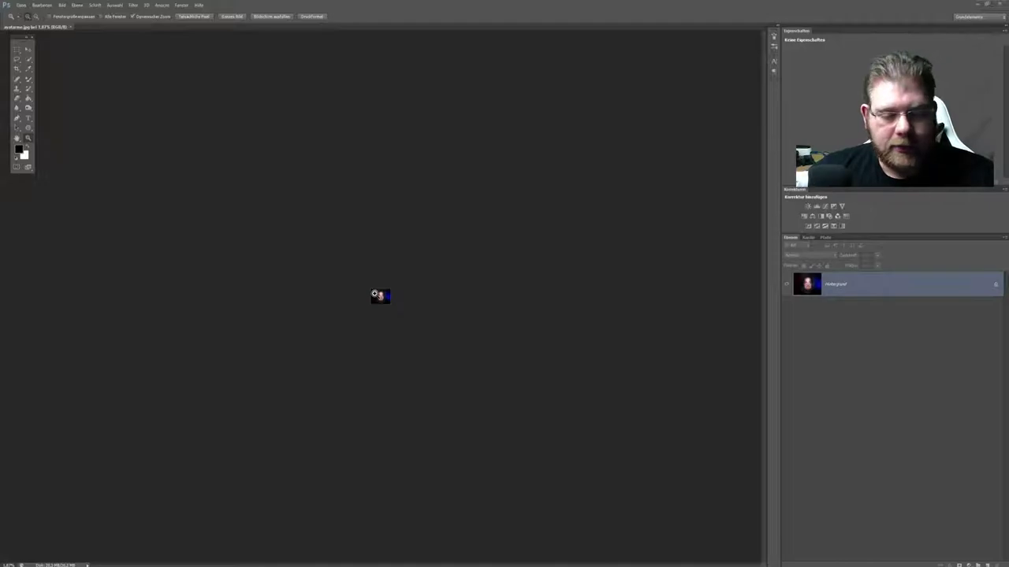
# Zoom in on the tiny red-blue lit portrait until it fills much of the workspace
pyautogui.click(412, 296)
pyautogui.moveTo(412, 296); pyautogui.dragTo(465, 291)
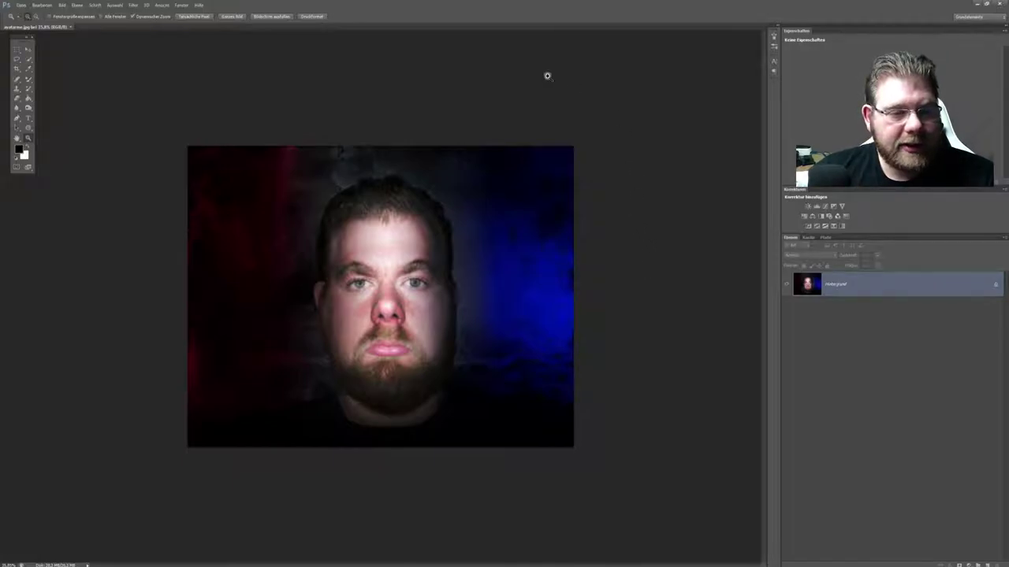
# In Guides, Grid and Slices preferences, set gridlines every 217 pixels, 8 subdivisions, yellow-green colour
pyautogui.click(77, 6)
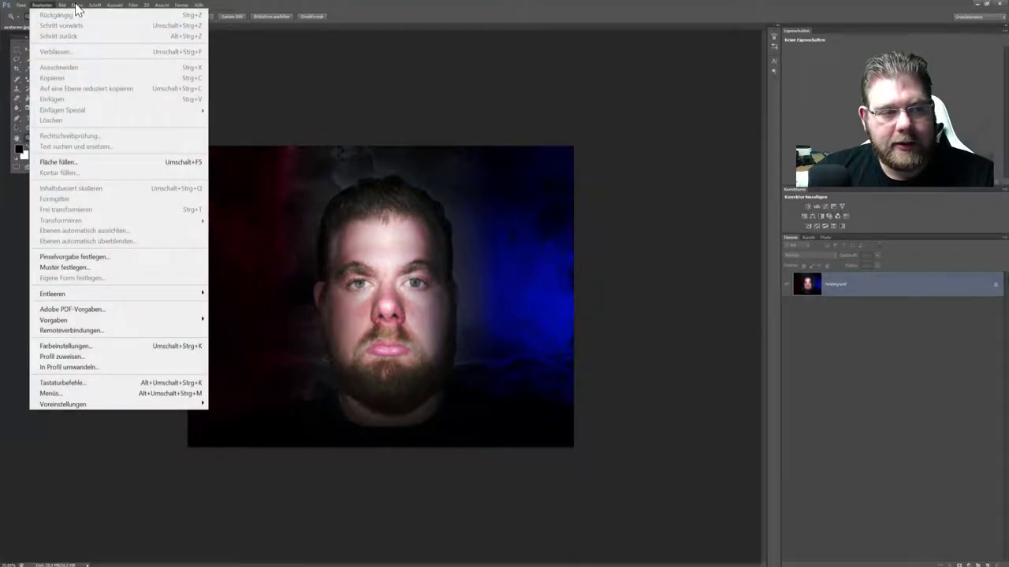
pyautogui.moveTo(78, 408)
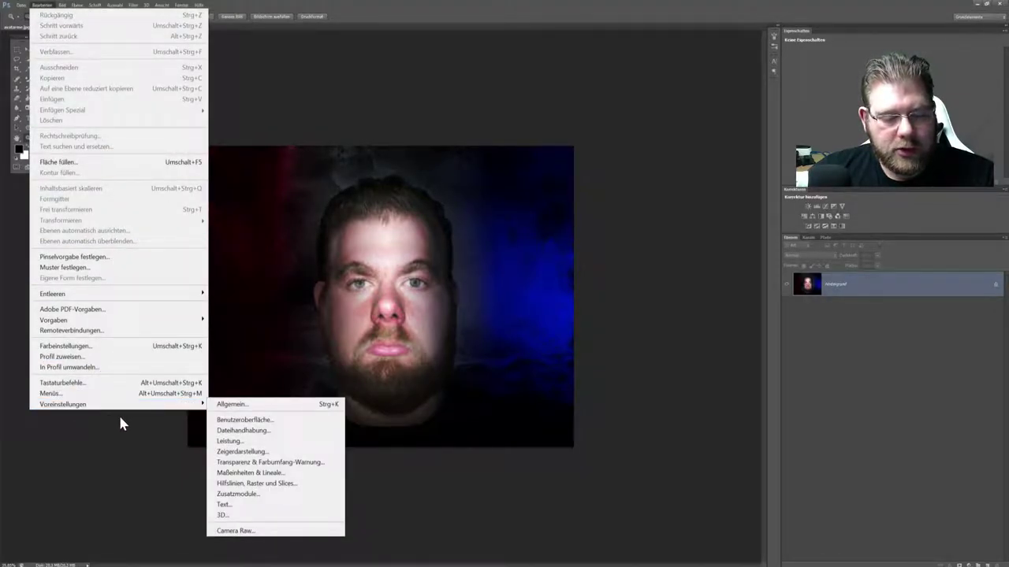
pyautogui.click(283, 484)
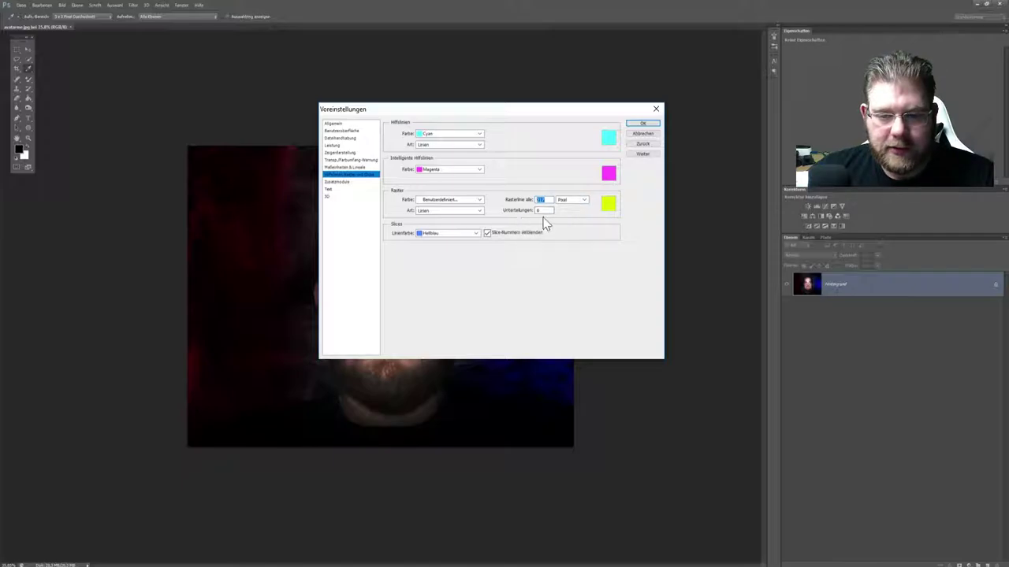
pyautogui.press('Tab')
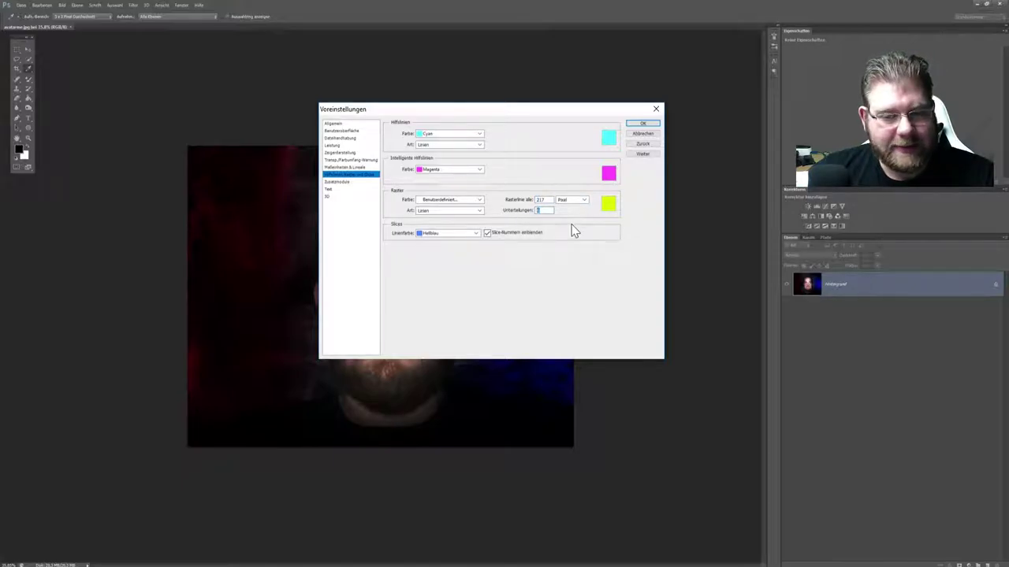
pyautogui.click(608, 204)
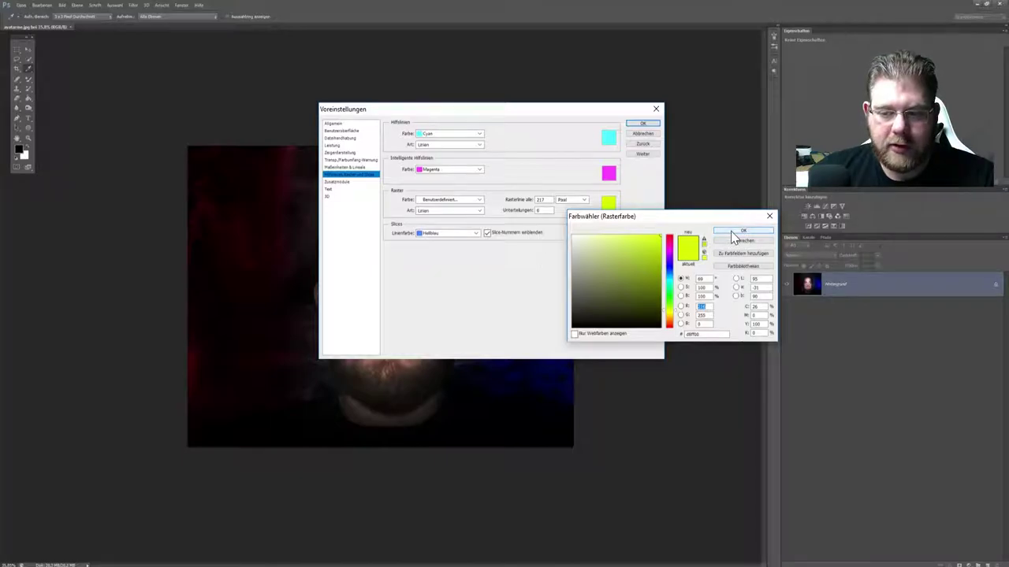
pyautogui.click(737, 232)
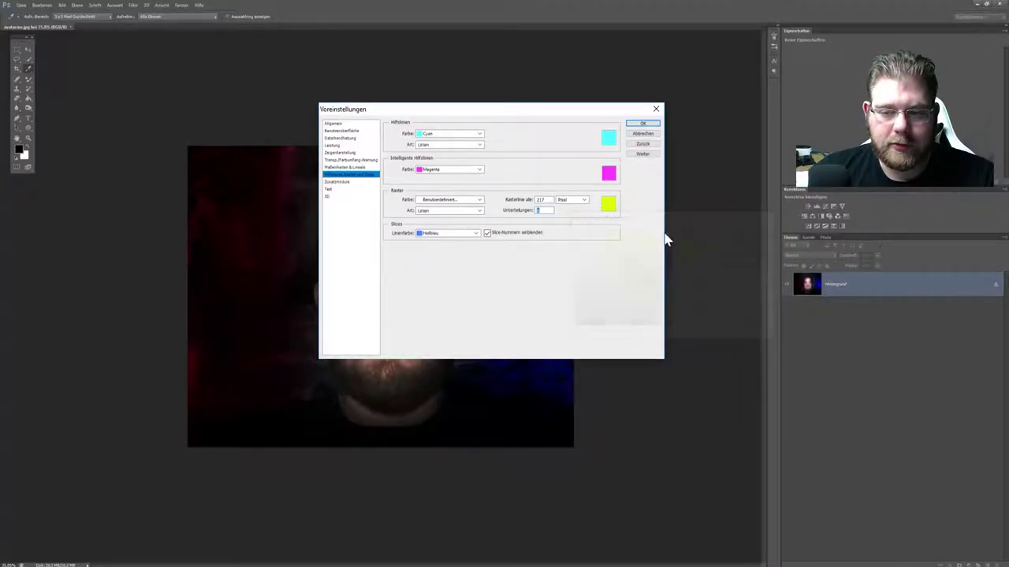
pyautogui.click(642, 125)
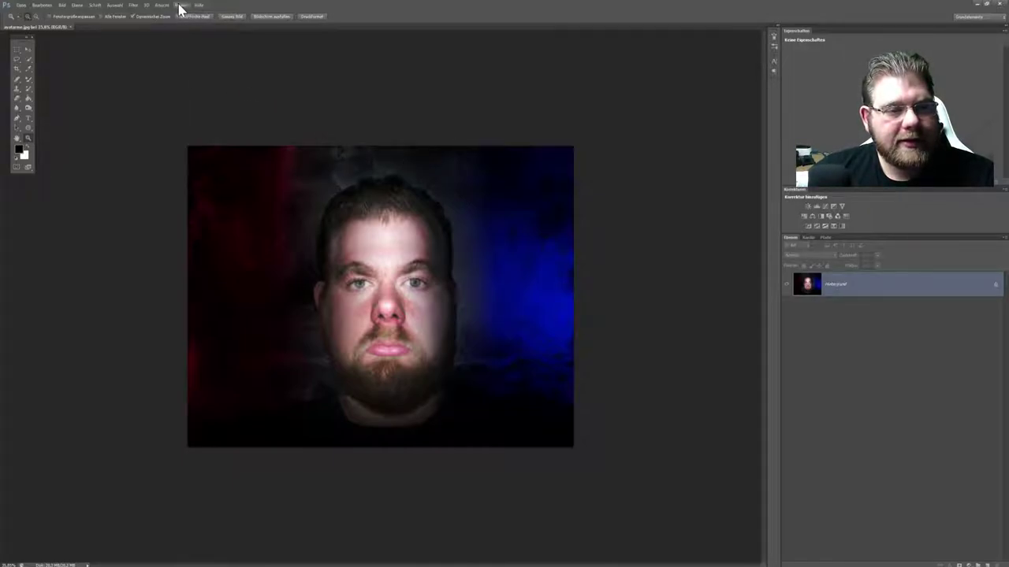
pyautogui.click(145, 5)
pyautogui.moveTo(161, 4)
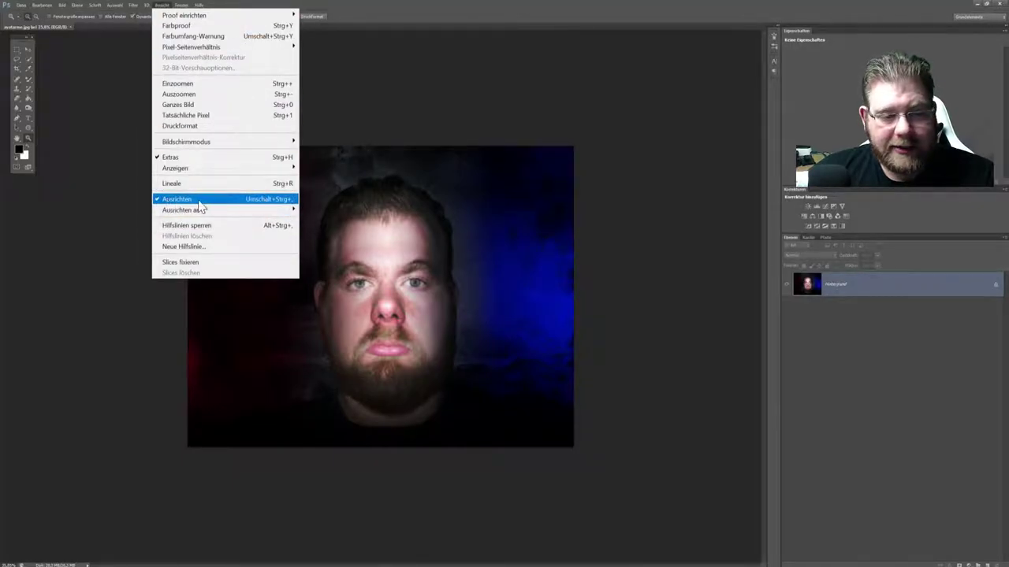
pyautogui.moveTo(203, 172)
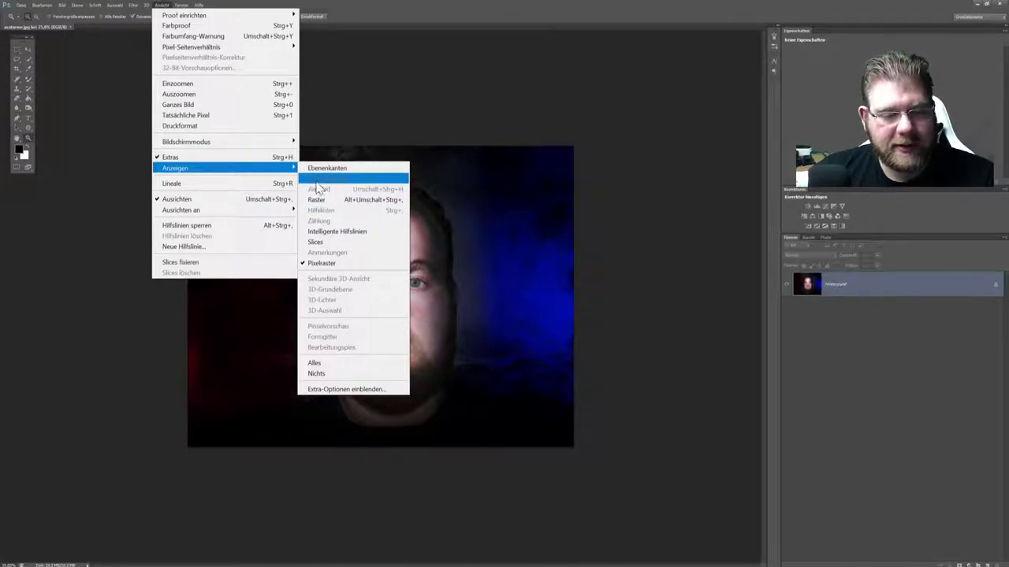
pyautogui.click(97, 85)
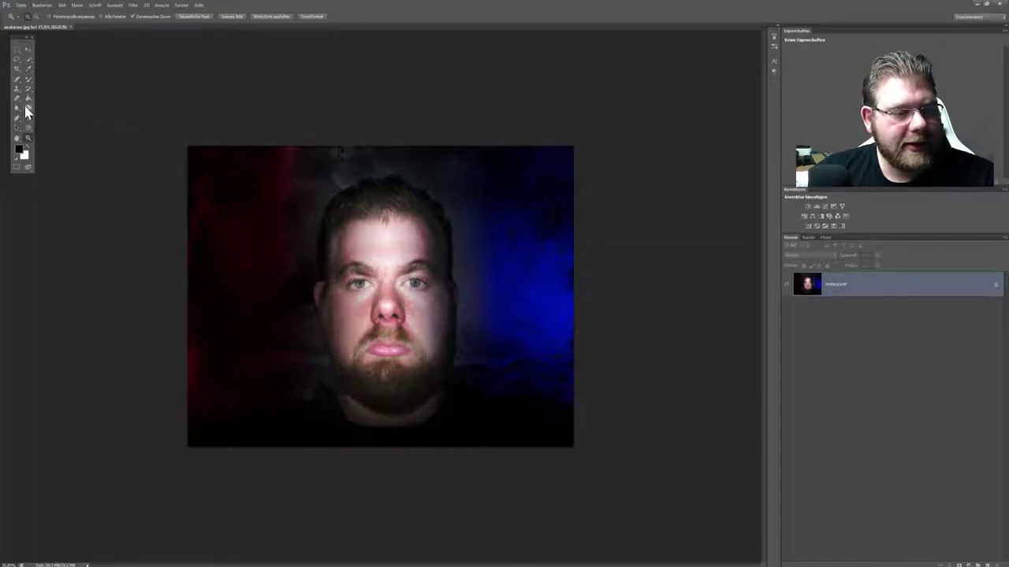
# Pick the standard Crop tool and try the original-ratio and unconstrained crop presets
pyautogui.click(20, 71)
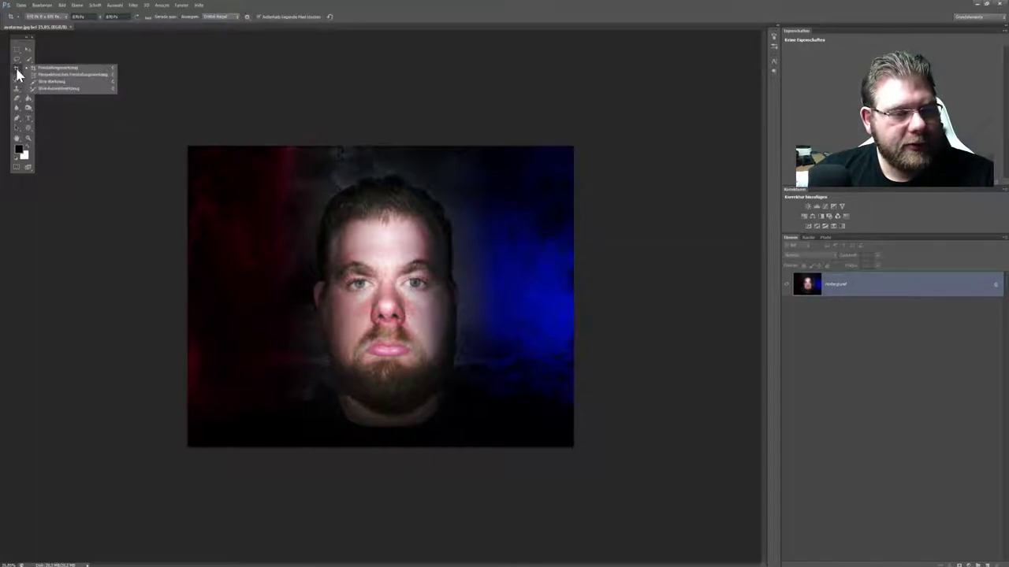
pyautogui.click(50, 68)
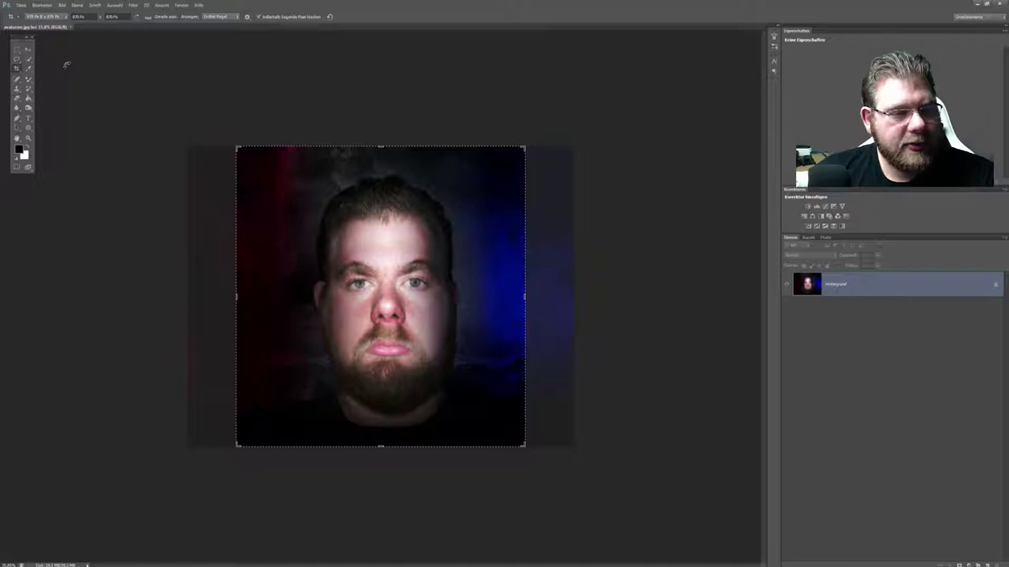
pyautogui.click(66, 16)
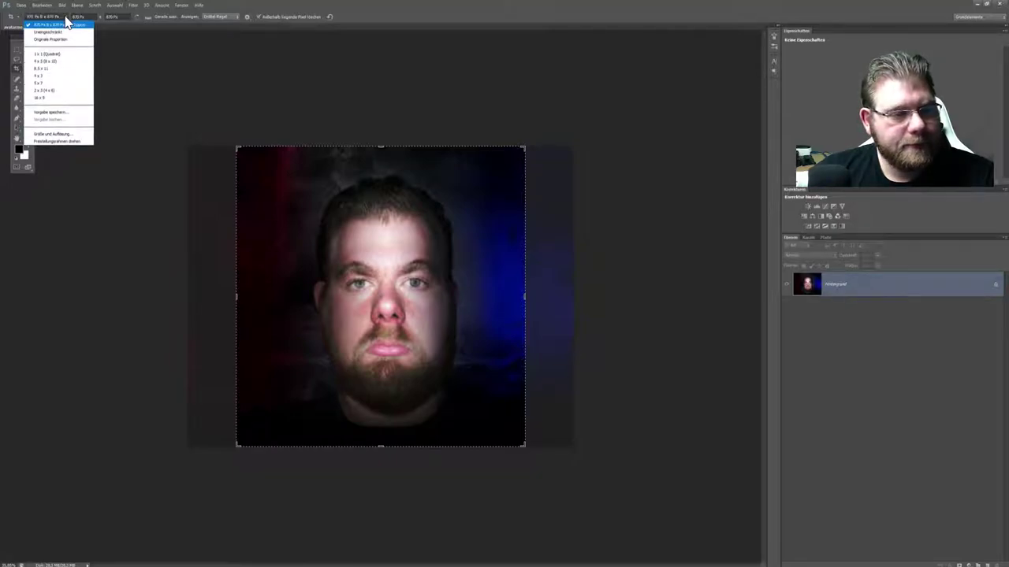
pyautogui.click(65, 26)
pyautogui.click(64, 17)
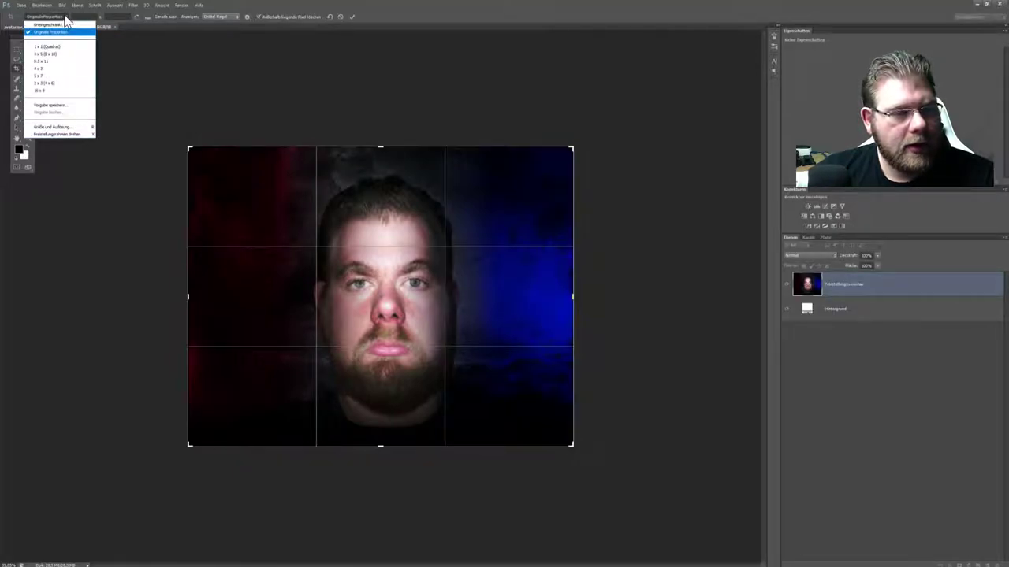
pyautogui.click(63, 25)
pyautogui.click(63, 17)
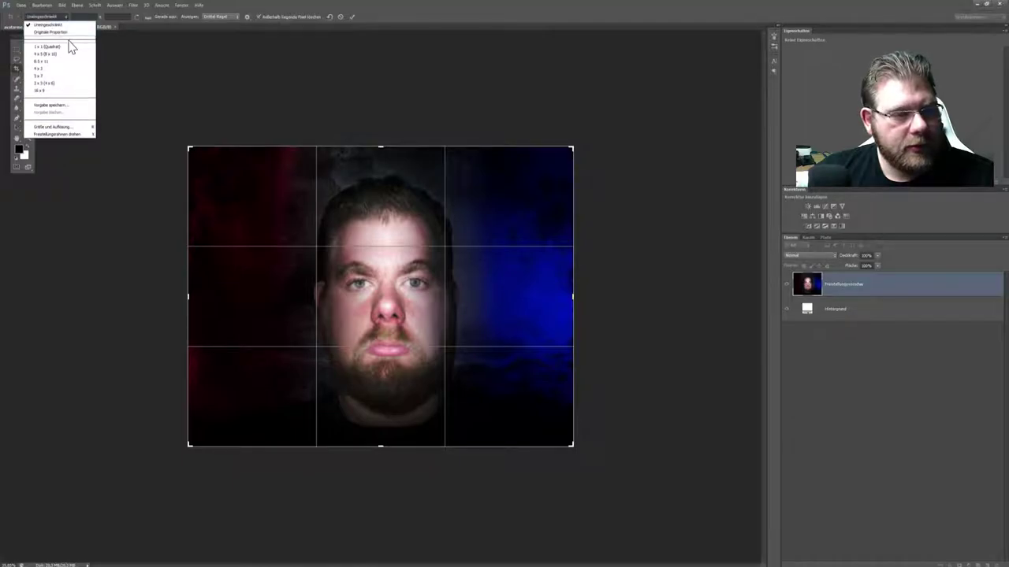
# Set the crop size and resolution to 870 × 870 pixels
pyautogui.click(61, 128)
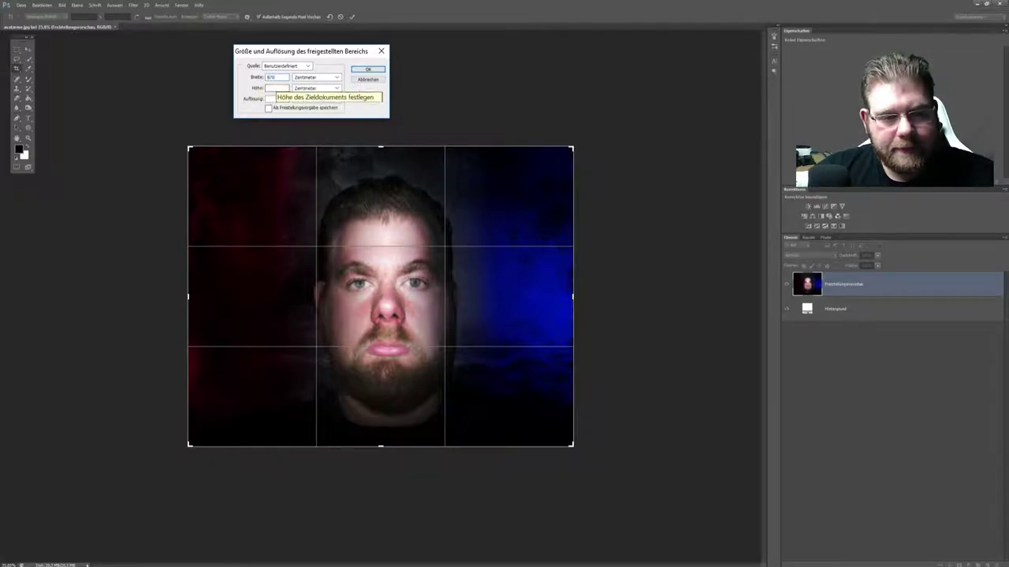
pyautogui.click(277, 88)
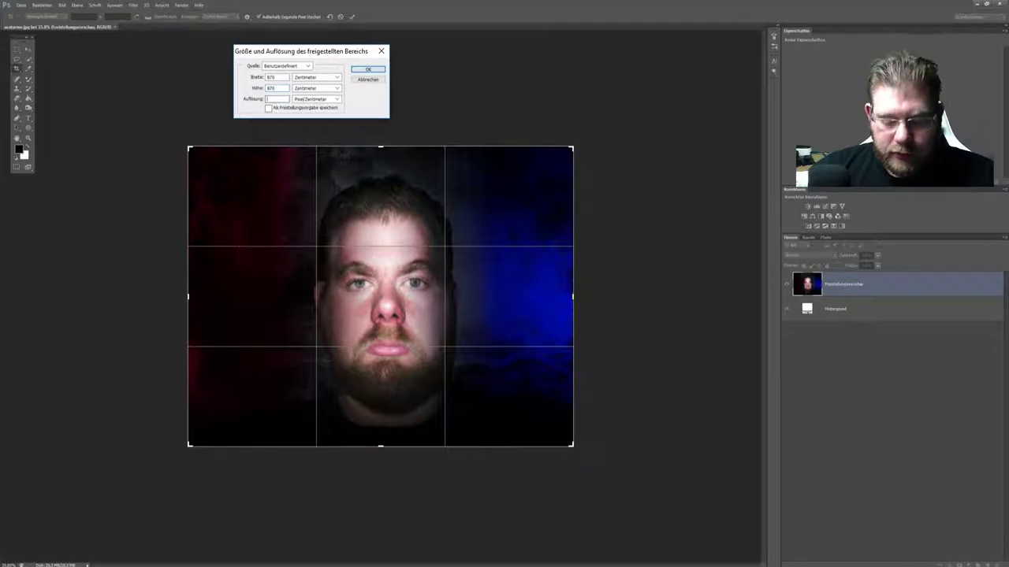
pyautogui.click(324, 78)
pyautogui.click(324, 86)
pyautogui.click(324, 88)
pyautogui.click(320, 95)
pyautogui.click(276, 77)
pyautogui.write('870')
pyautogui.press('Tab')
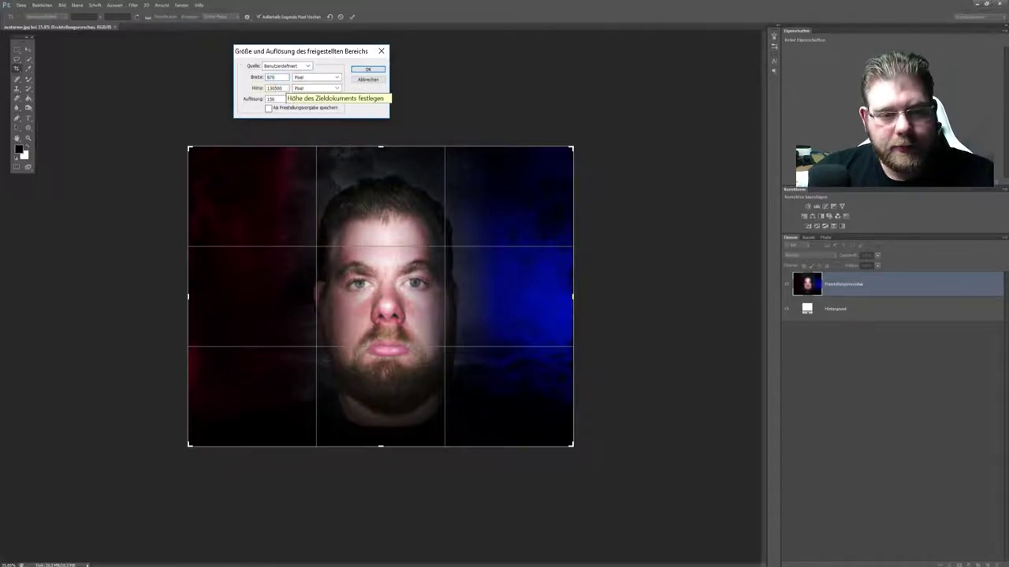
pyautogui.write('870')
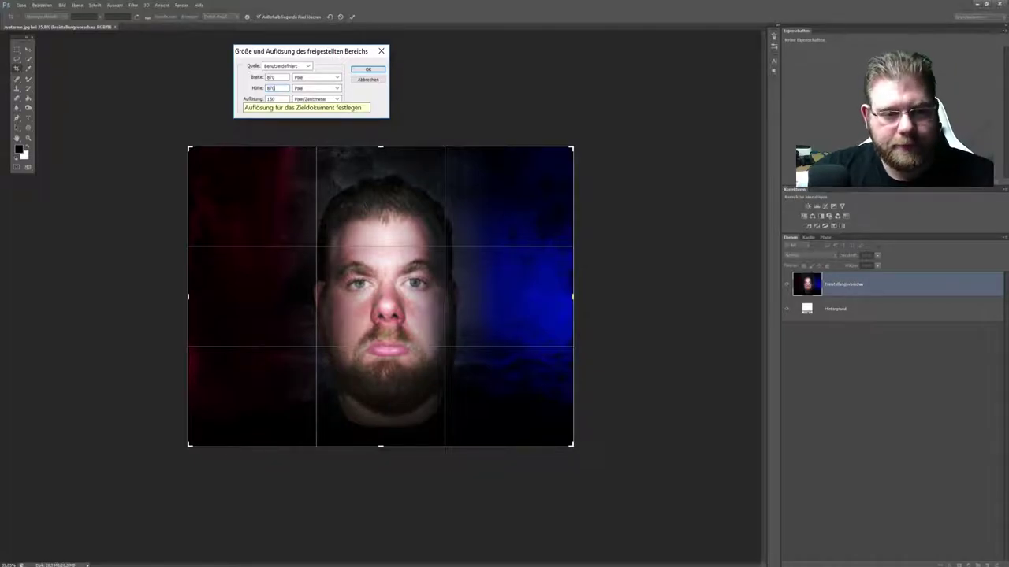
pyautogui.click(370, 71)
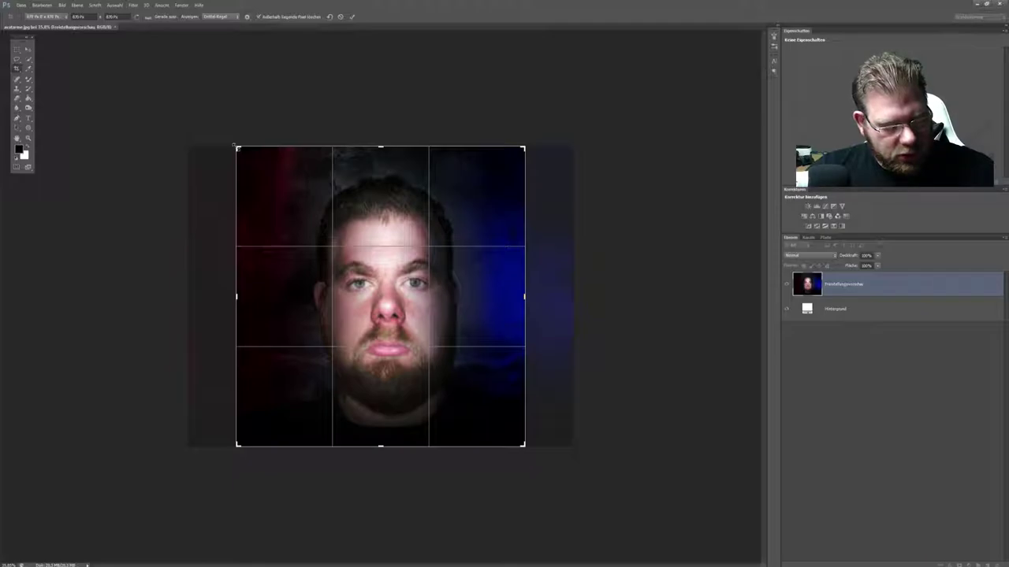
# Fit the square crop around the face and commit it
pyautogui.moveTo(235, 145); pyautogui.dragTo(269, 135)
pyautogui.moveTo(384, 291)
pyautogui.mouseDown()
pyautogui.moveTo(366, 278)
pyautogui.moveTo(380, 313)
pyautogui.moveTo(395, 315)
pyautogui.moveTo(388, 326)
pyautogui.moveTo(388, 310)
pyautogui.mouseUp()
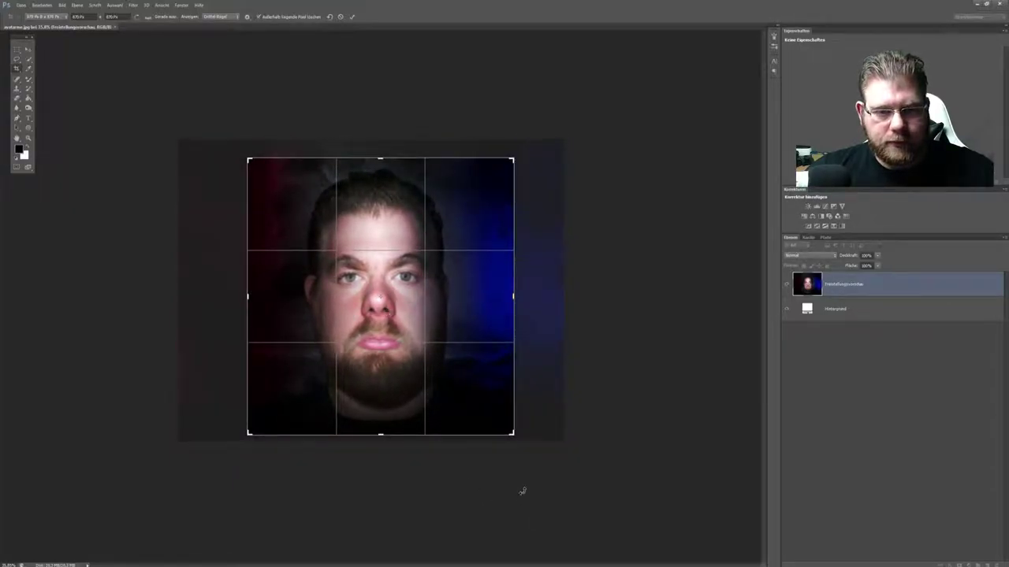
pyautogui.click(353, 19)
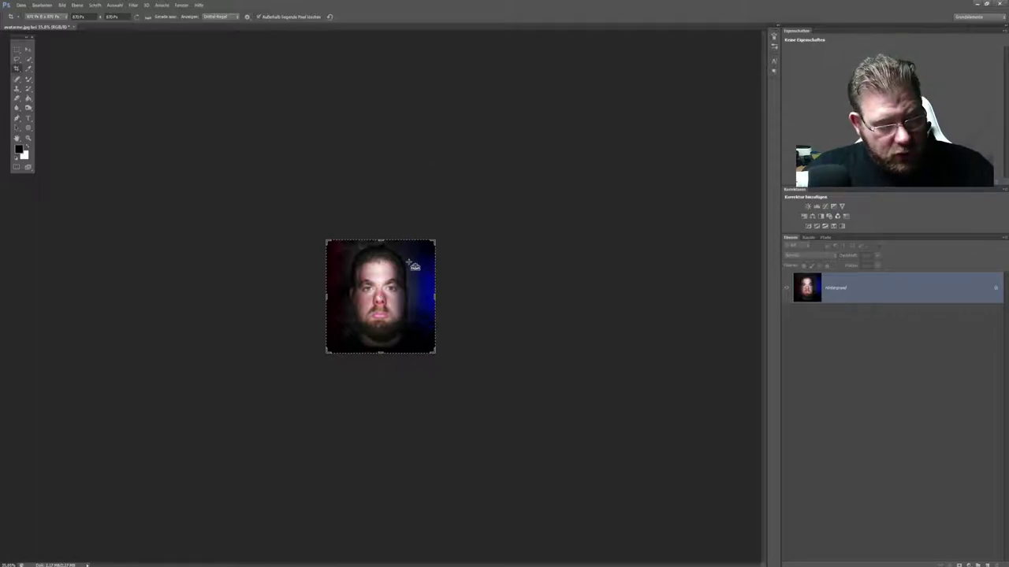
# View at actual size, convert the background to layer Ebene 0, and duplicate it twice
pyautogui.hotkey('ctrl', '1')
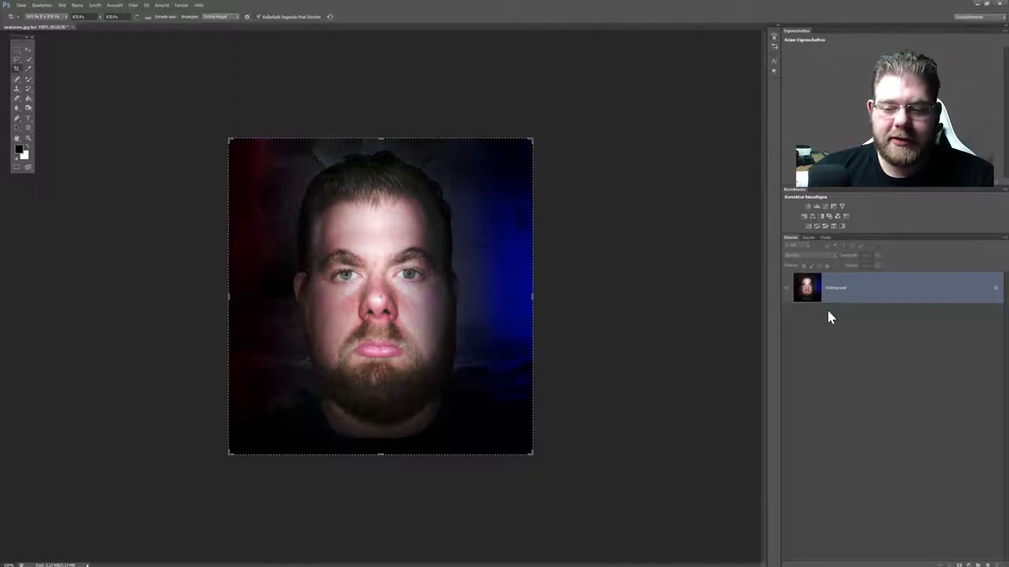
pyautogui.doubleClick(859, 299)
pyautogui.click(729, 255)
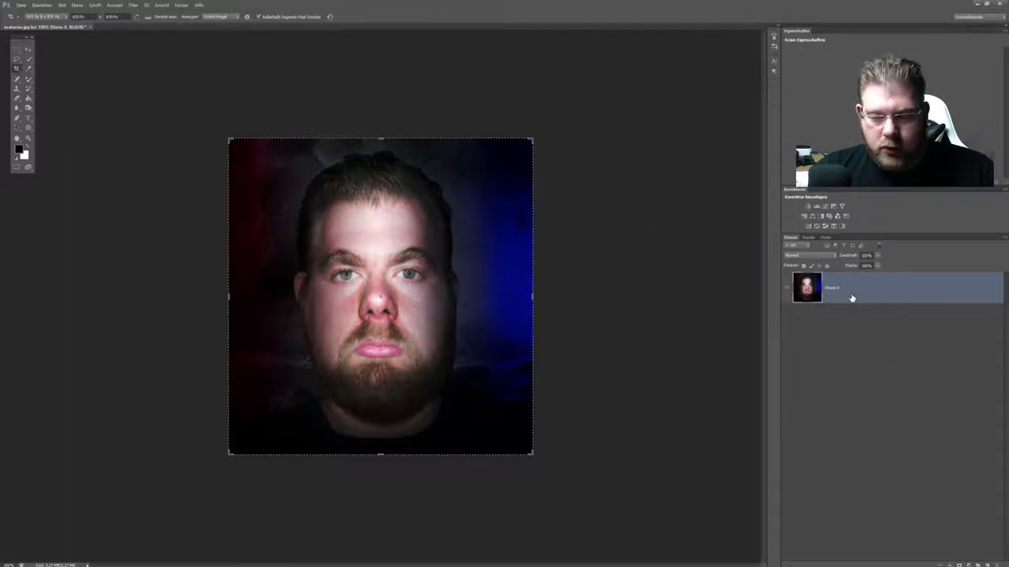
pyautogui.hotkey('ctrl', 'j')
pyautogui.hotkey('ctrl', 'j')
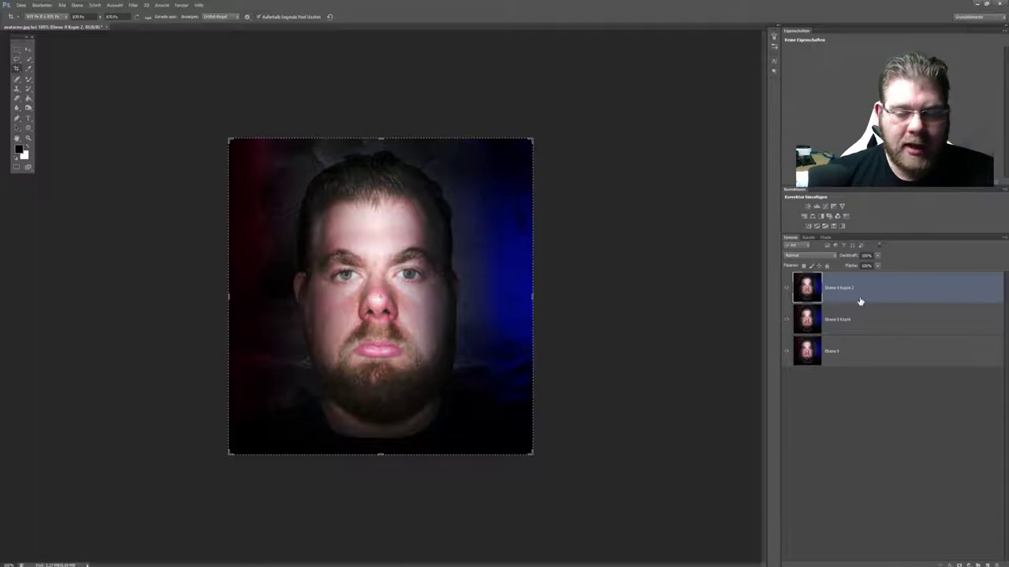
# Fill Ebene 0 with black, then select the Ebene 0 Kopie layer
pyautogui.click(851, 358)
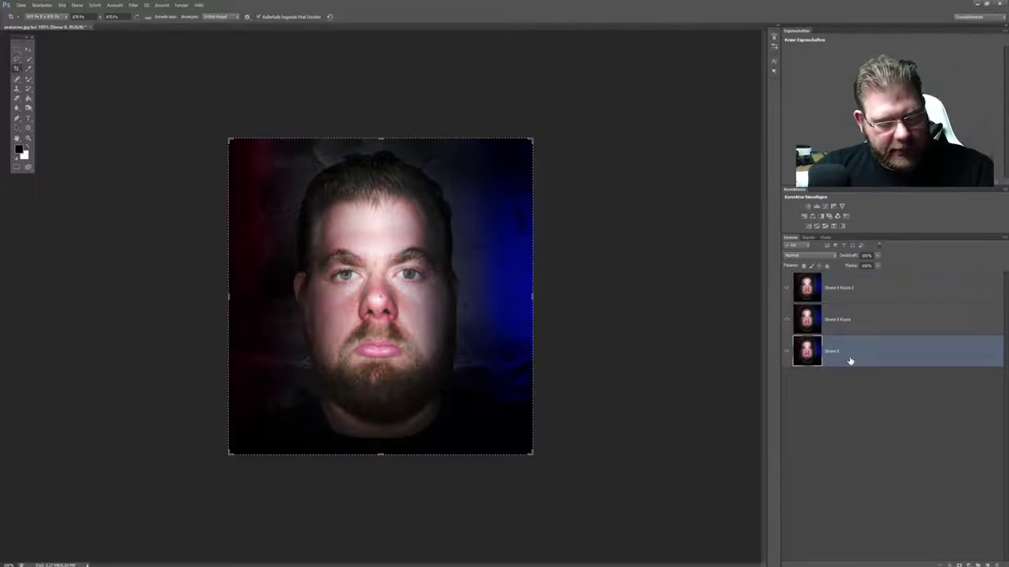
pyautogui.hotkey('alt', 'BackSpace')
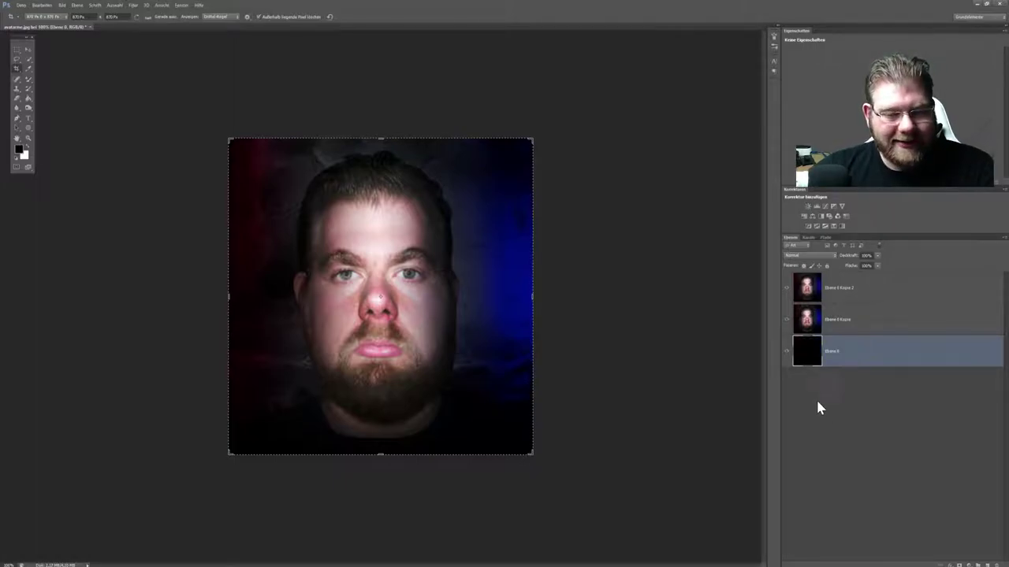
pyautogui.click(870, 323)
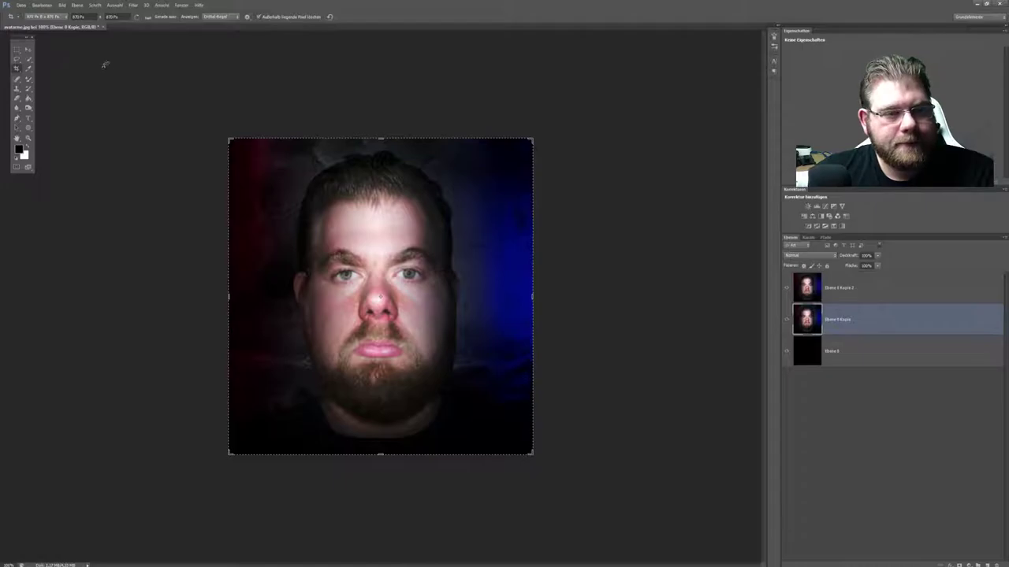
# Show the grid over the portrait via View > Show > Grid
pyautogui.click(163, 6)
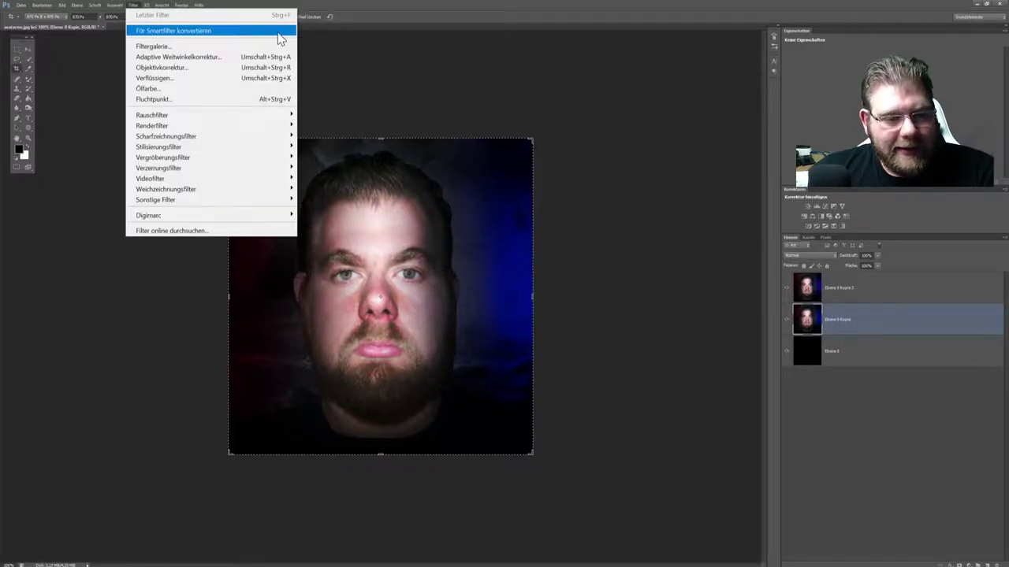
pyautogui.moveTo(255, 168)
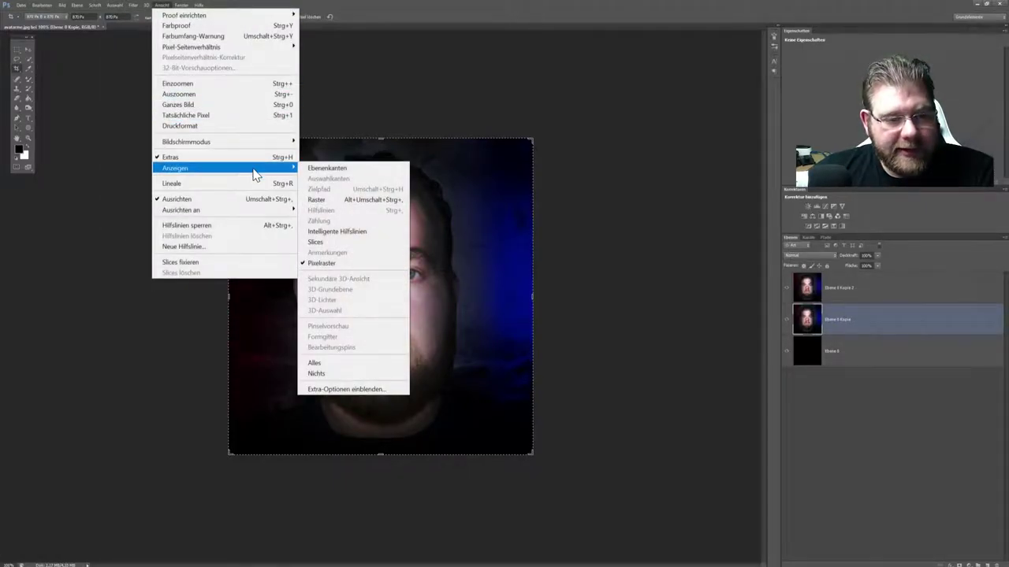
pyautogui.click(337, 207)
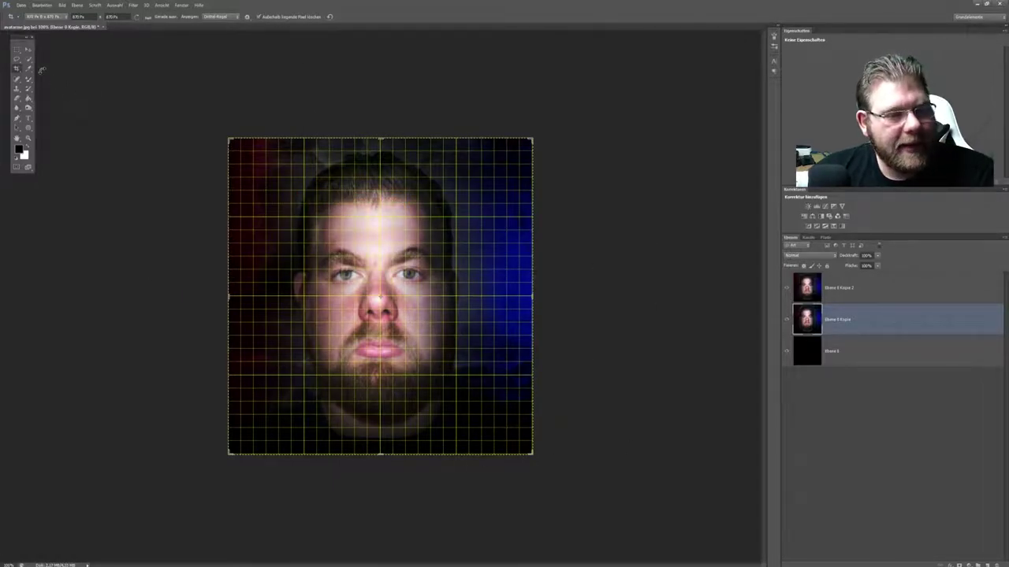
# Select seven full-height vertical columns across the portrait with the Rectangular Marquee
pyautogui.click(18, 49)
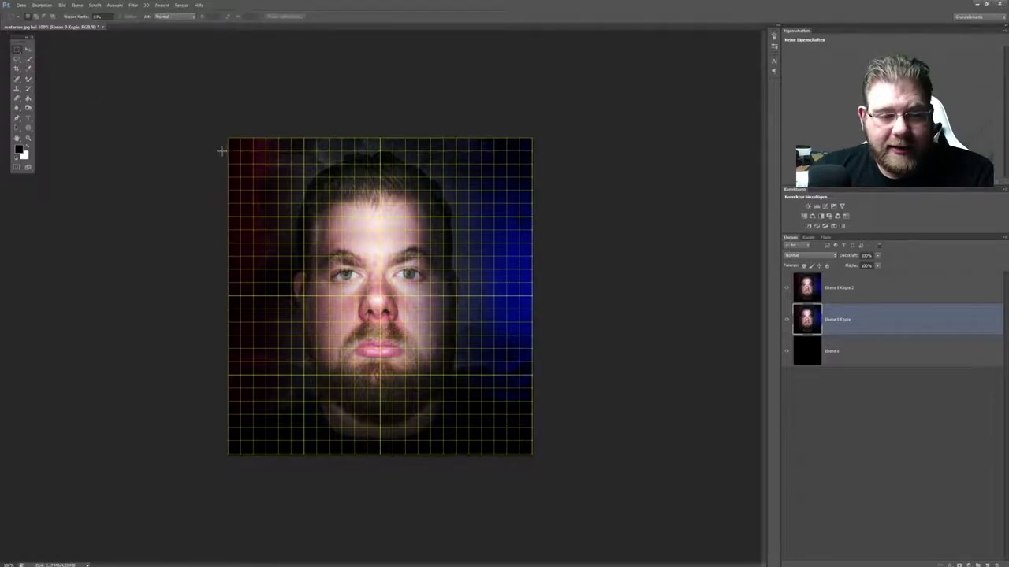
pyautogui.moveTo(257, 208); pyautogui.dragTo(266, 454)
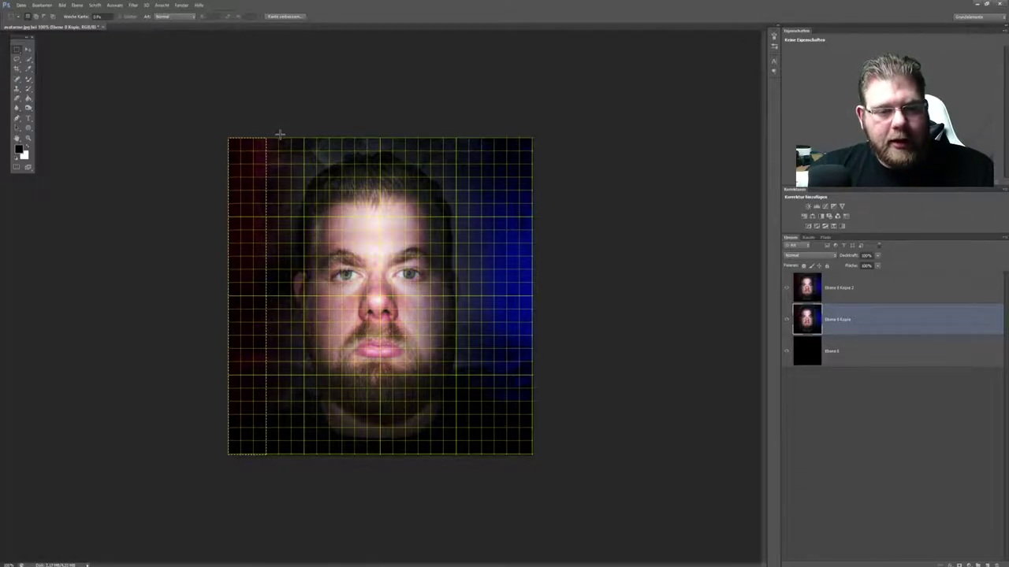
pyautogui.moveTo(280, 137); pyautogui.dragTo(320, 457)
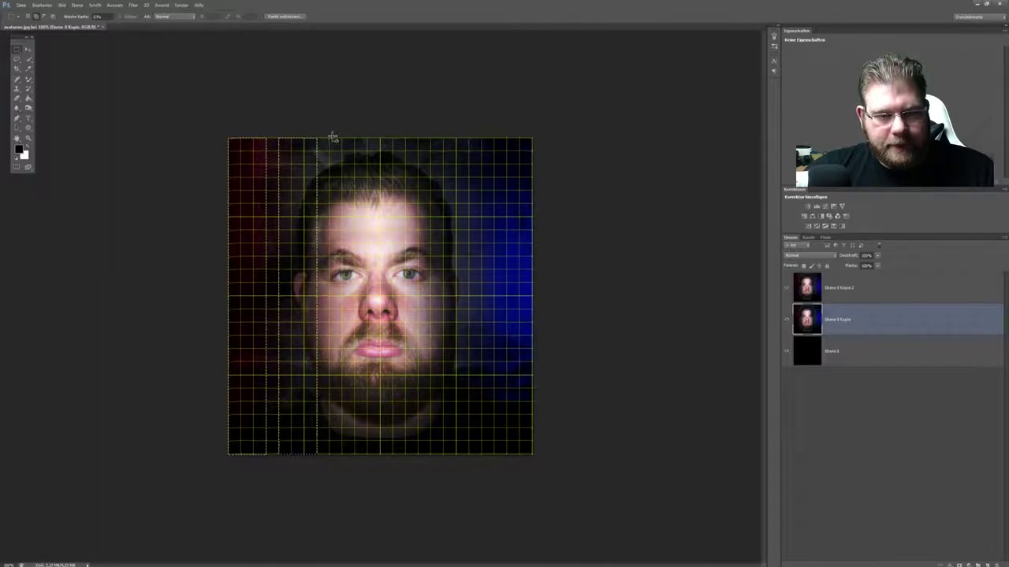
pyautogui.moveTo(332, 139); pyautogui.dragTo(367, 457)
pyautogui.moveTo(383, 139); pyautogui.dragTo(405, 455)
pyautogui.moveTo(405, 139); pyautogui.dragTo(420, 464)
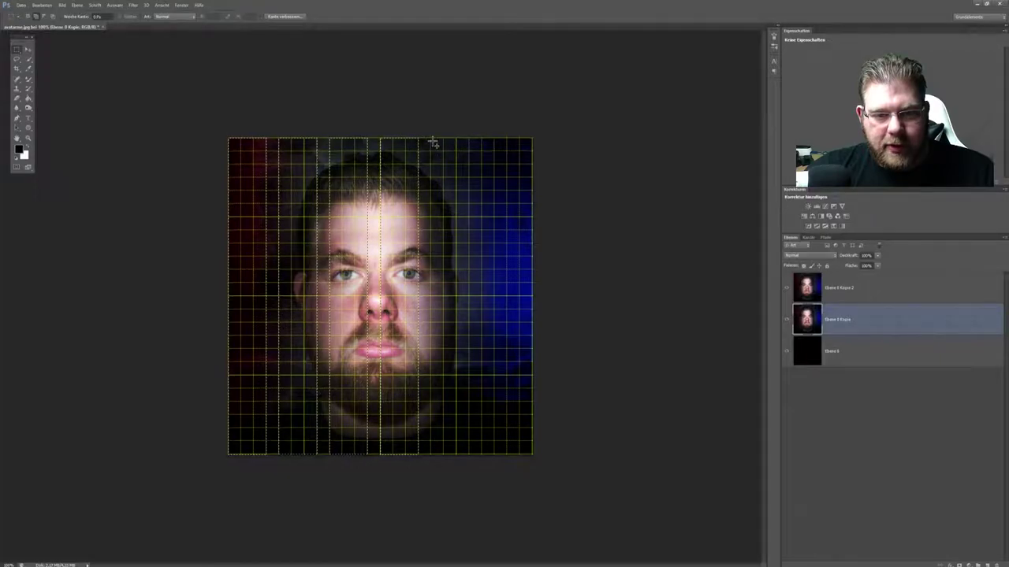
pyautogui.moveTo(443, 138); pyautogui.dragTo(473, 455)
pyautogui.moveTo(483, 139); pyautogui.dragTo(520, 455)
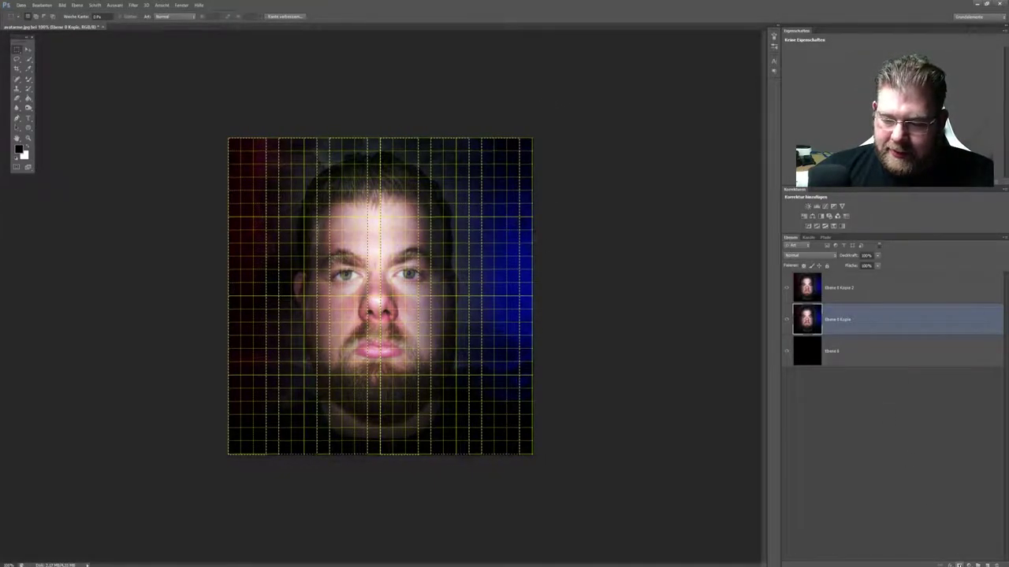
# Mask Ebene 0 Kopie with the columns, then select six horizontal bands on Ebene 0 Kopie 2
pyautogui.click(959, 564)
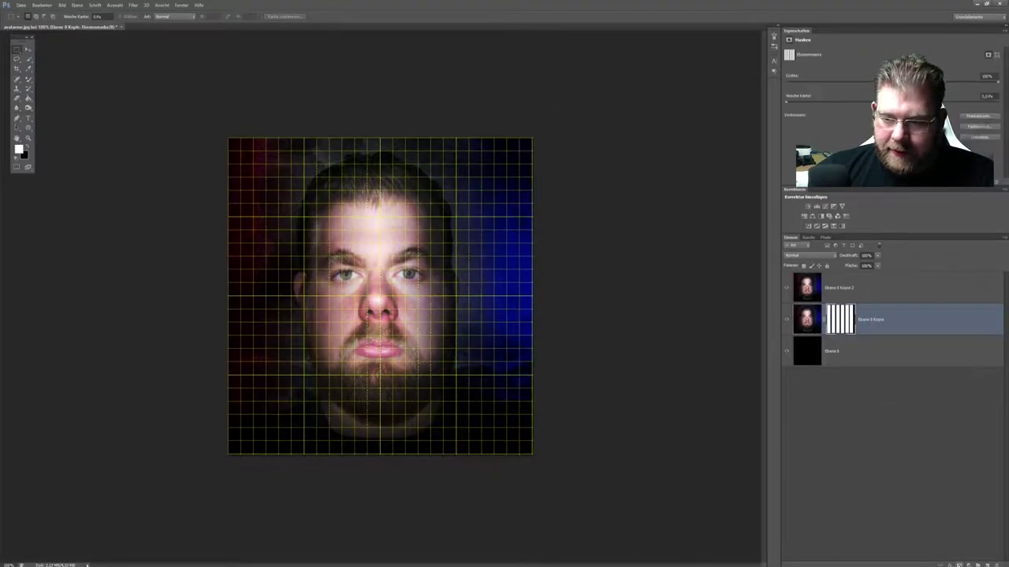
pyautogui.click(867, 288)
pyautogui.moveTo(211, 132); pyautogui.dragTo(363, 163)
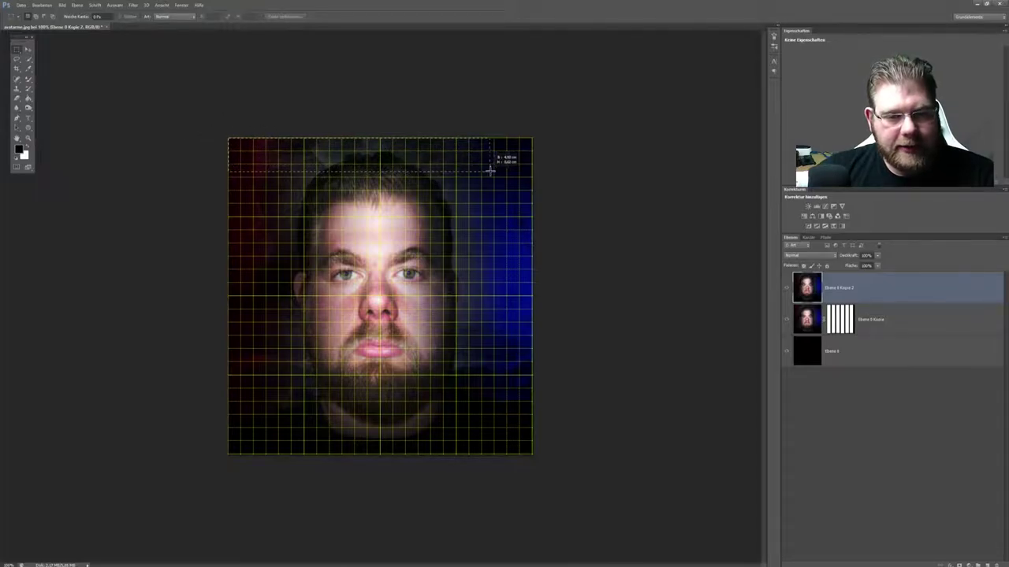
pyautogui.moveTo(493, 170); pyautogui.dragTo(533, 176)
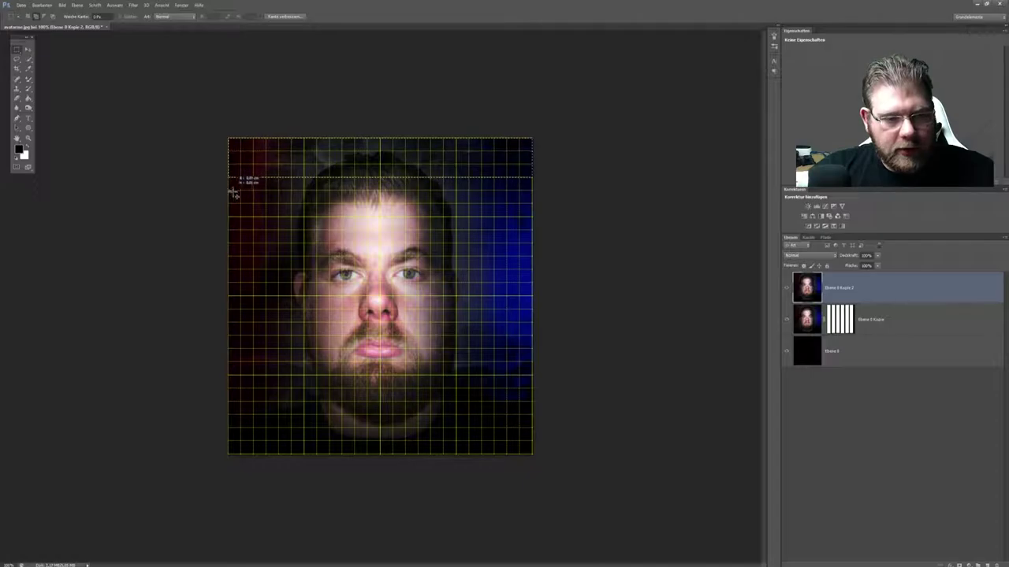
pyautogui.moveTo(238, 194); pyautogui.dragTo(534, 230)
pyautogui.moveTo(228, 244); pyautogui.dragTo(532, 282)
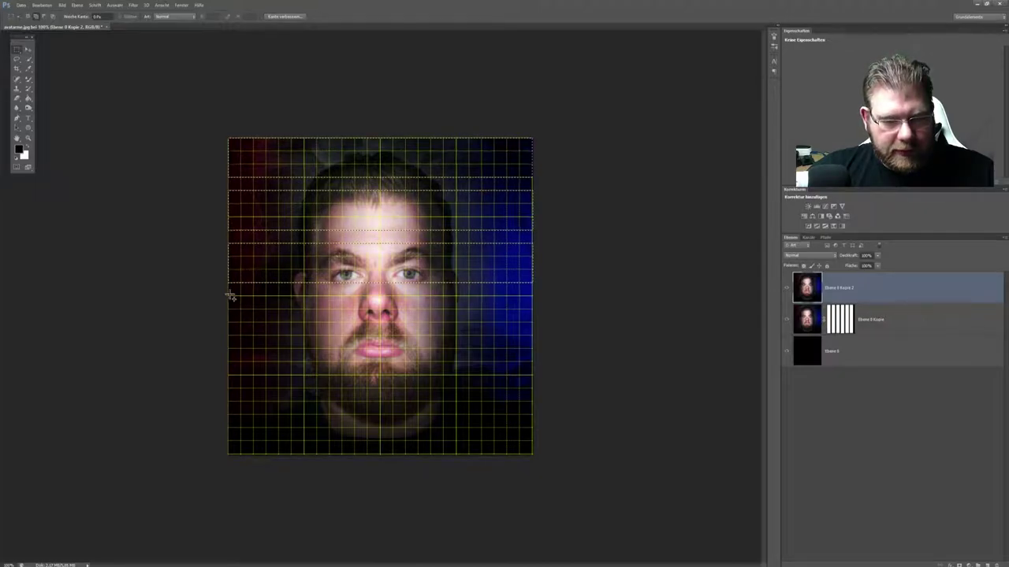
pyautogui.moveTo(228, 295); pyautogui.dragTo(524, 339)
pyautogui.moveTo(228, 348); pyautogui.dragTo(535, 387)
pyautogui.moveTo(229, 402); pyautogui.dragTo(534, 443)
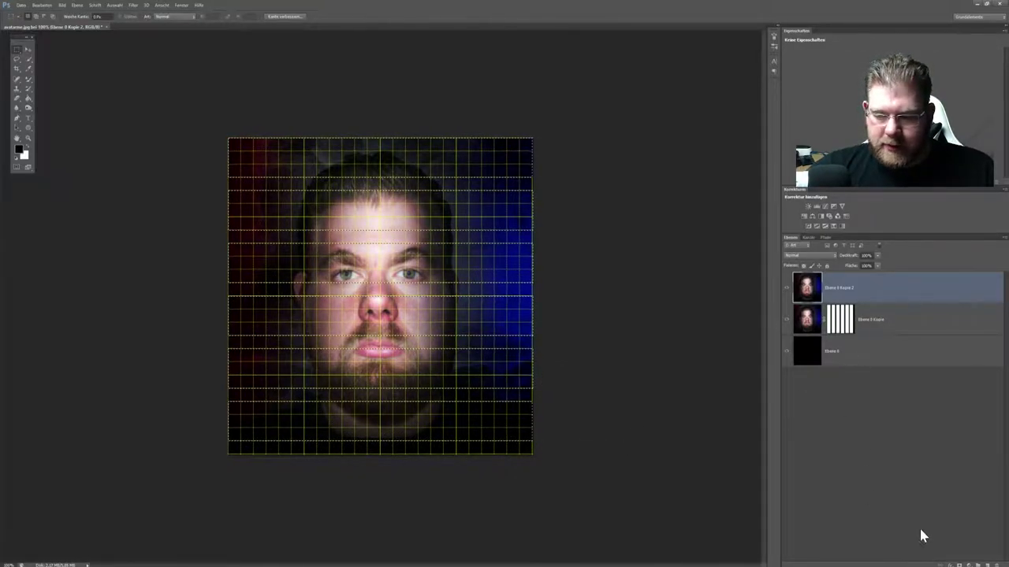
# Mask Ebene 0 Kopie 2 with the bands, then load Ebene 0 Kopie's stripe mask as a selection
pyautogui.click(959, 564)
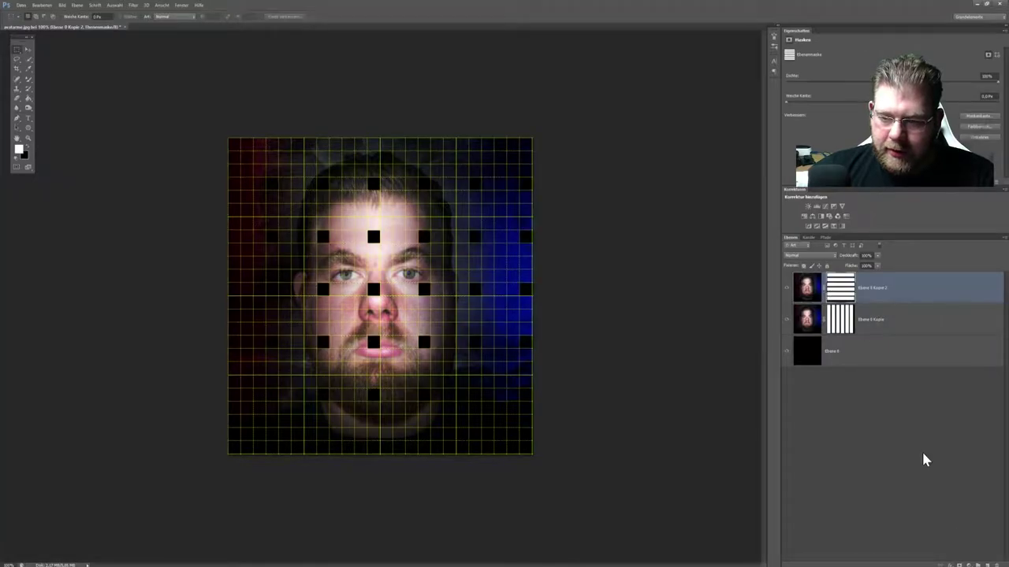
pyautogui.click(842, 324)
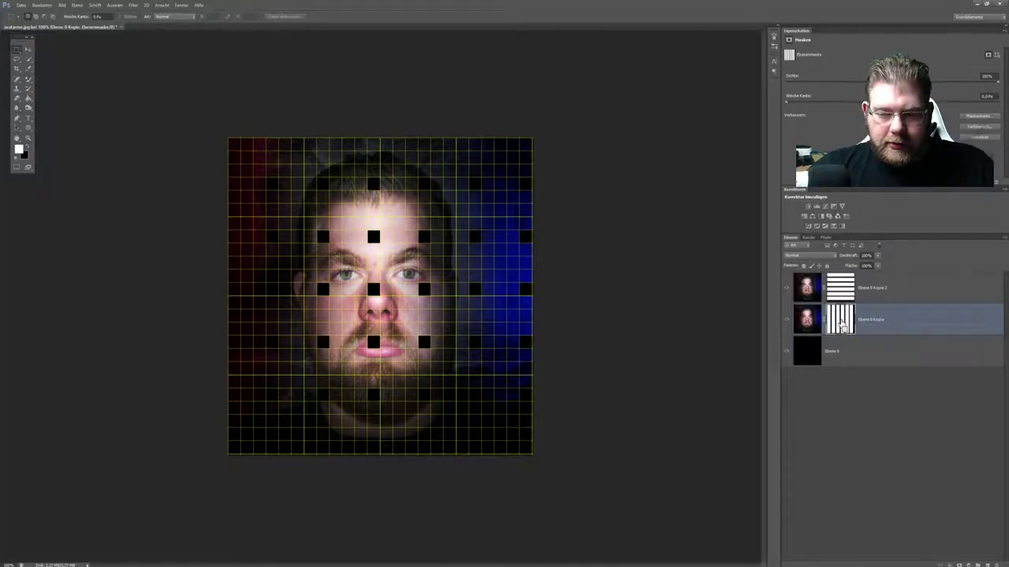
pyautogui.keyDown('ctrl'); pyautogui.click(841, 325); pyautogui.keyUp('ctrl')
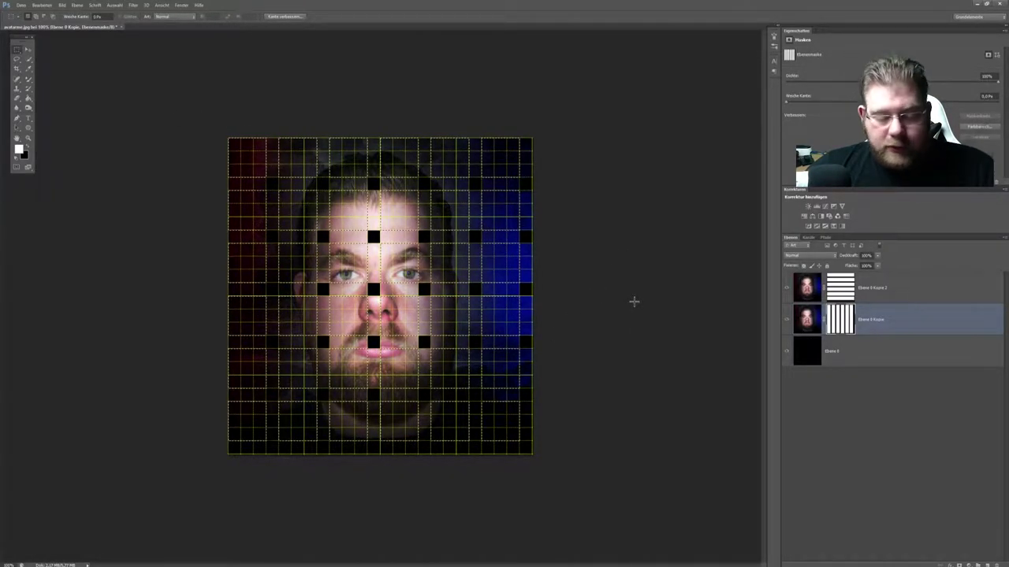
# Enter Quick Mask and fill nine alternating grid cells red with the Paint Bucket
pyautogui.press('q')
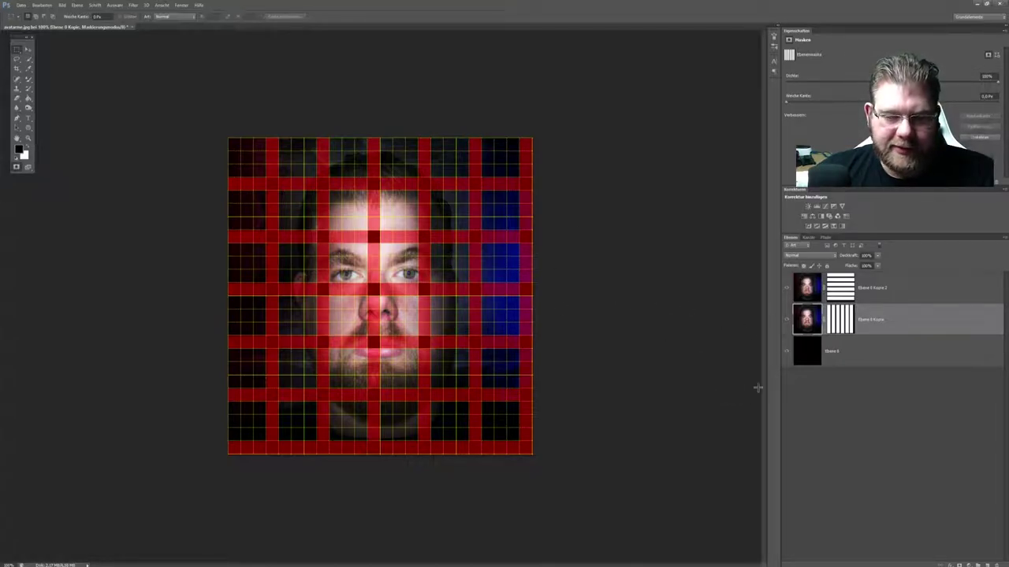
pyautogui.click(31, 100)
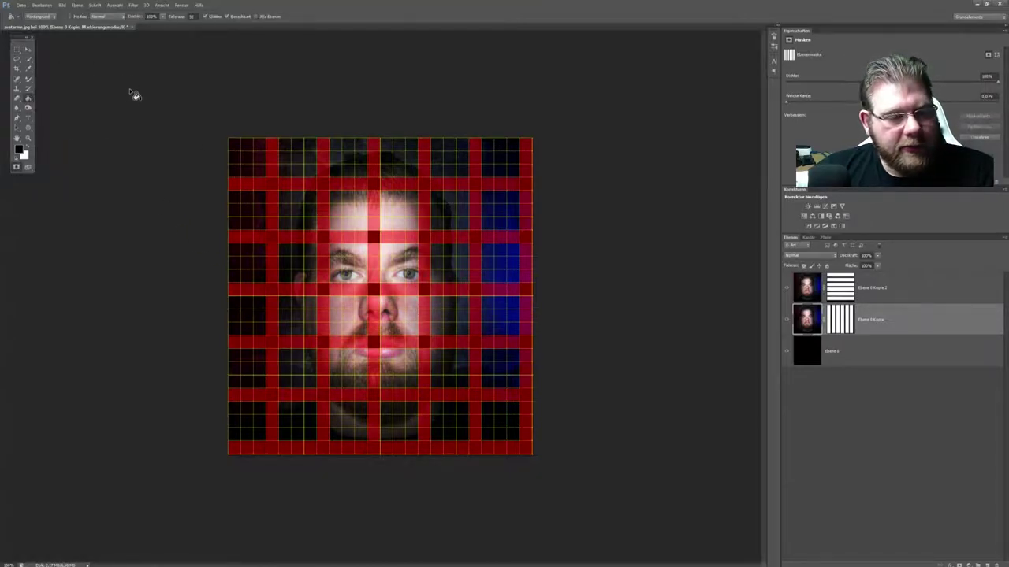
pyautogui.click(260, 160)
pyautogui.click(355, 163)
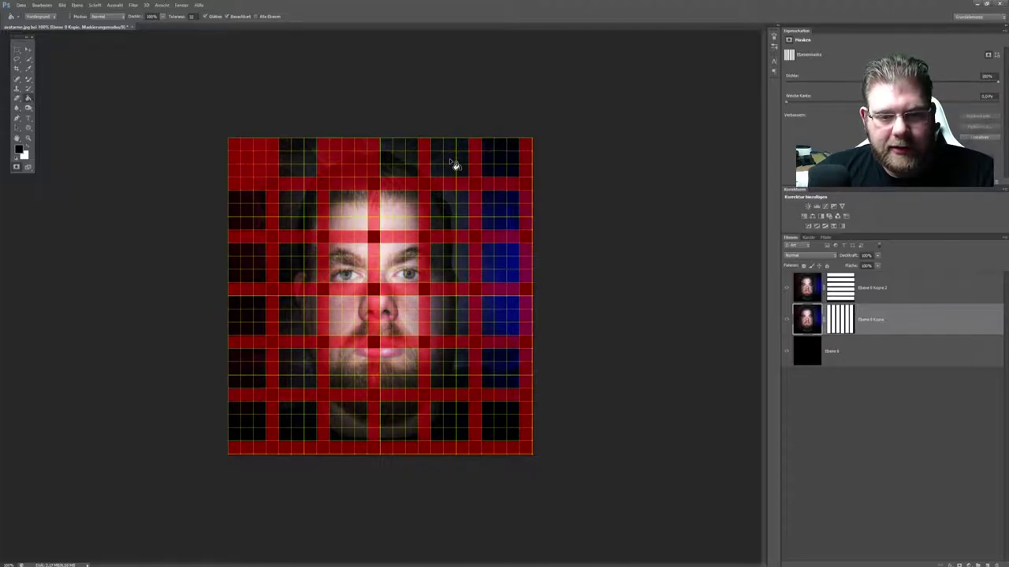
pyautogui.click(455, 163)
pyautogui.click(259, 263)
pyautogui.click(351, 264)
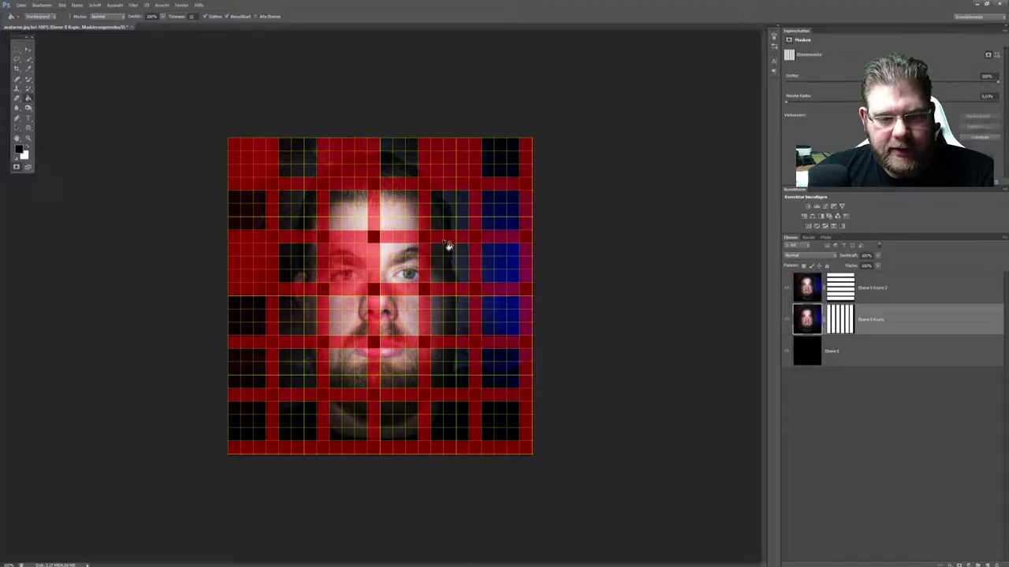
pyautogui.click(450, 250)
pyautogui.click(252, 366)
pyautogui.click(355, 367)
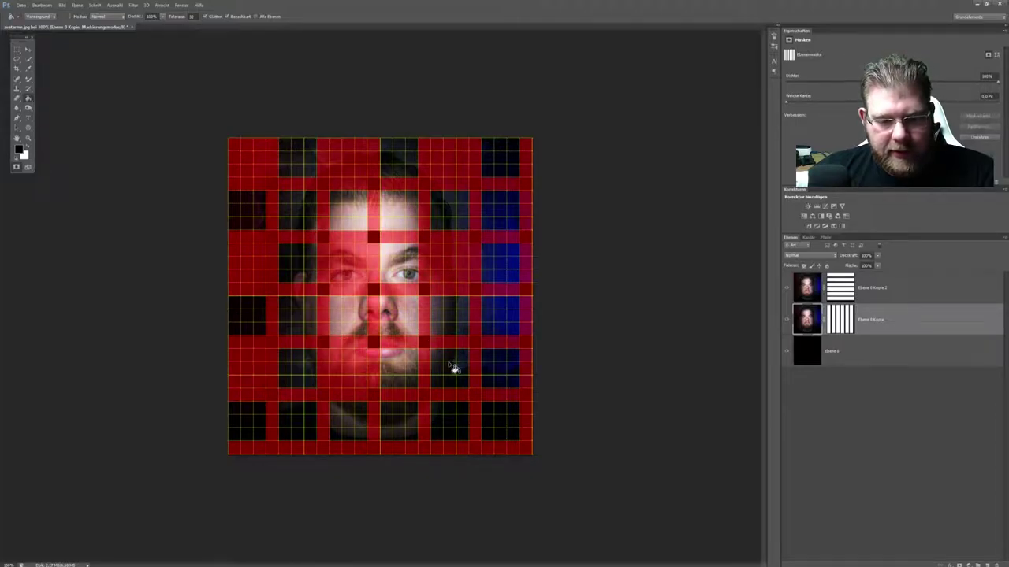
pyautogui.click(453, 368)
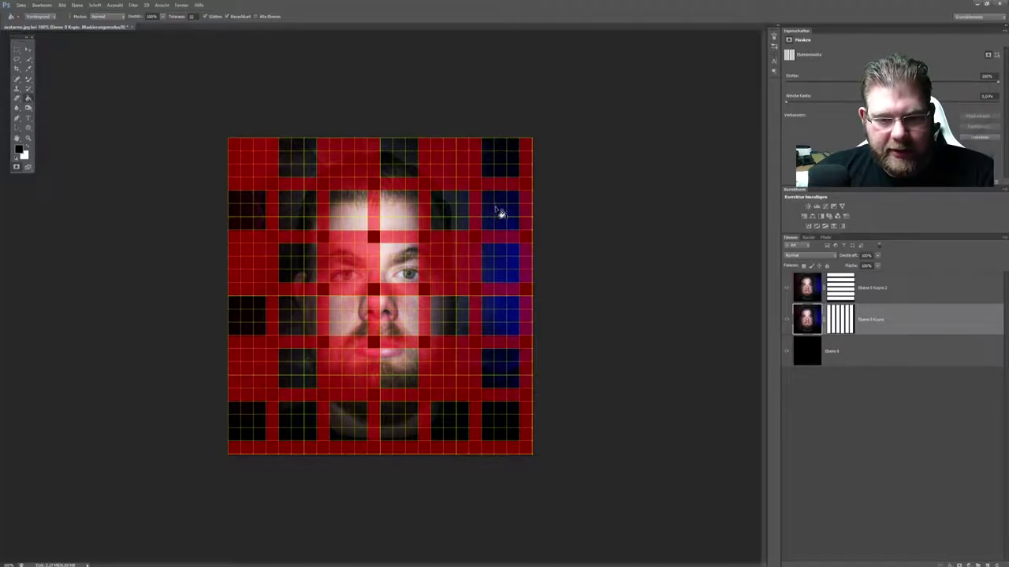
# Fill the nine offset grid cells between them to complete the checkerboard mask
pyautogui.click(299, 213)
pyautogui.click(407, 214)
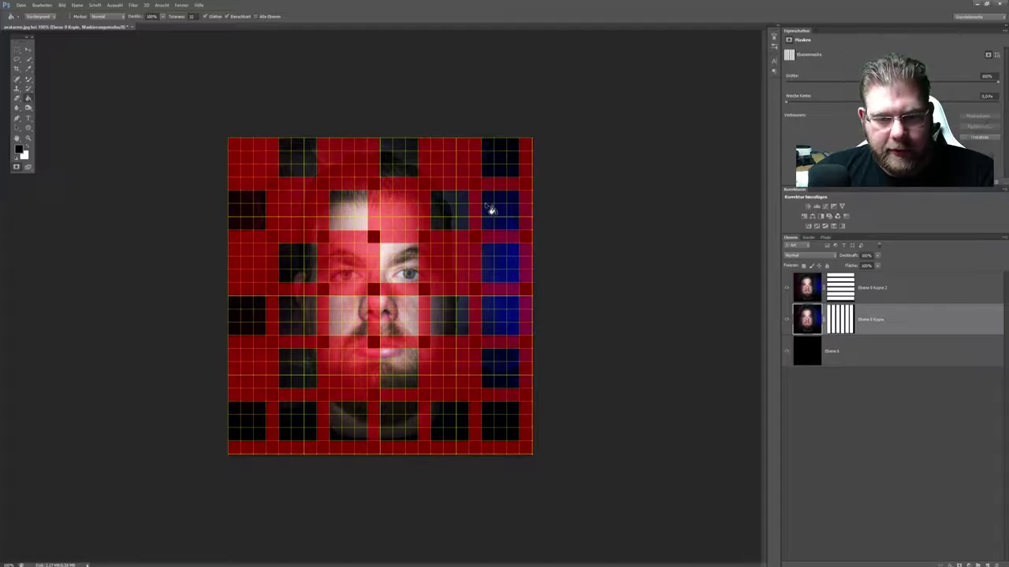
pyautogui.click(492, 209)
pyautogui.click(306, 319)
pyautogui.click(400, 317)
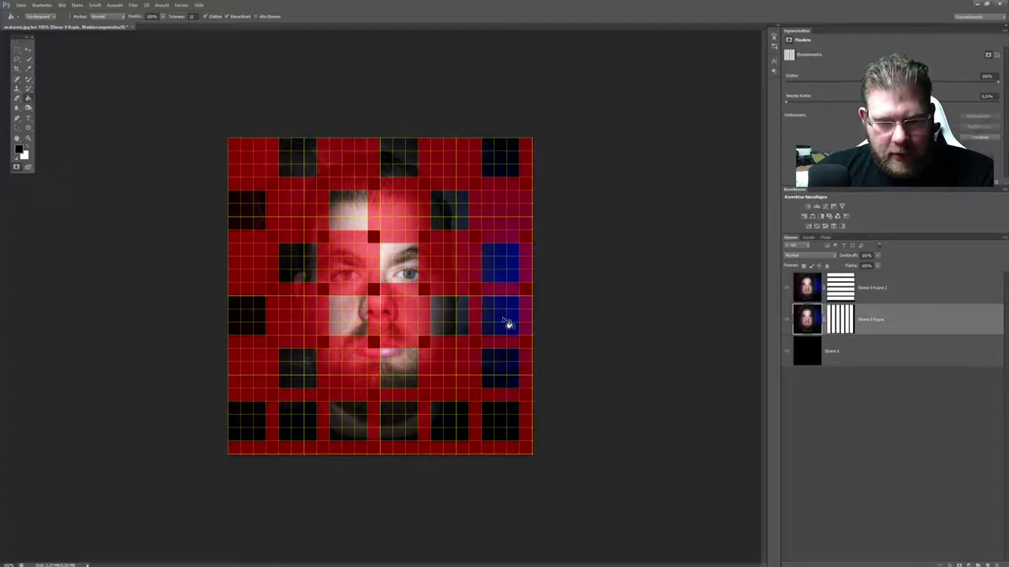
pyautogui.click(508, 323)
pyautogui.click(301, 427)
pyautogui.click(407, 420)
pyautogui.click(499, 423)
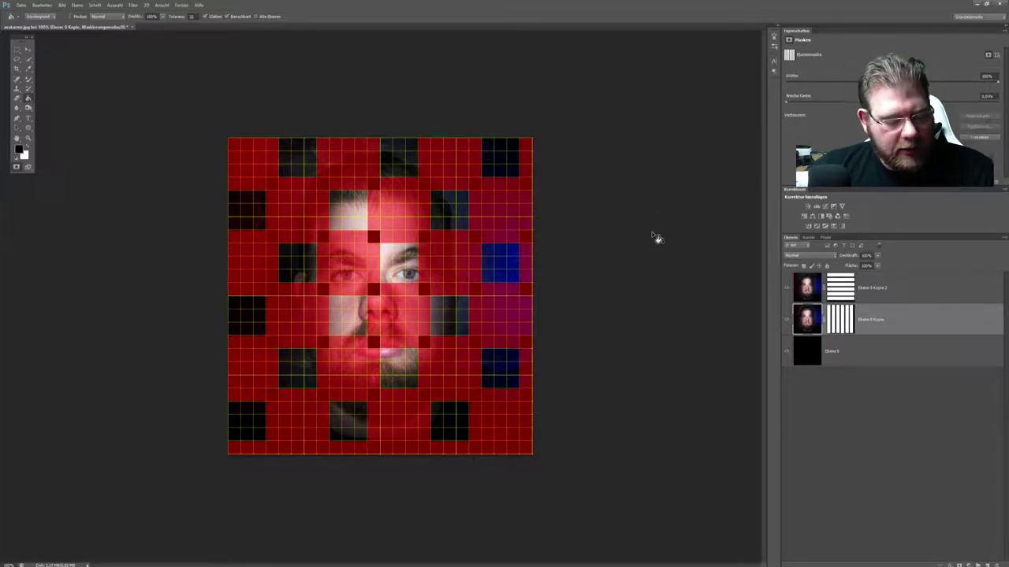
# Leave Quick Mask and save the checkerboard selection as the new channel Alpha 1
pyautogui.press('q')
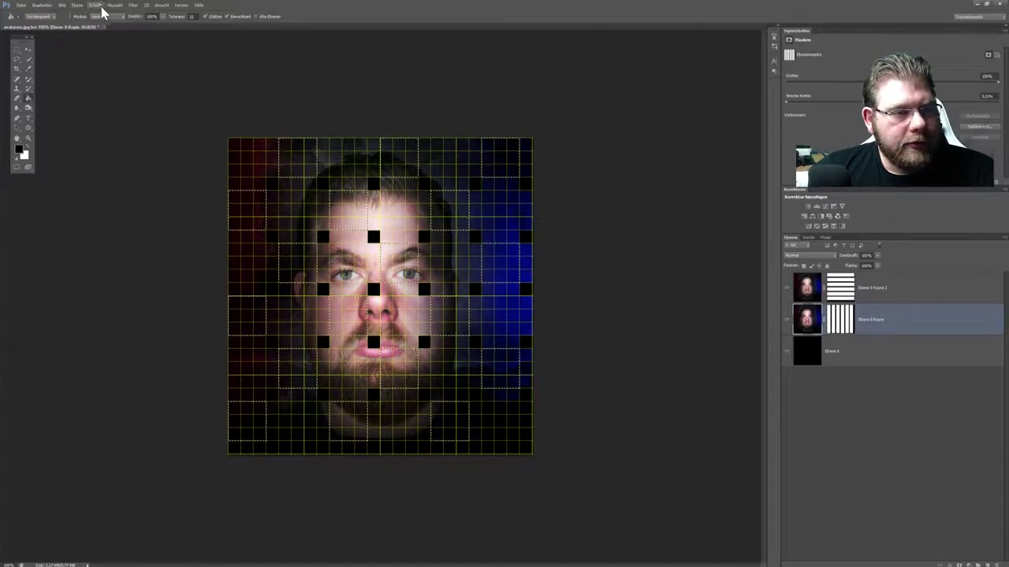
pyautogui.click(43, 6)
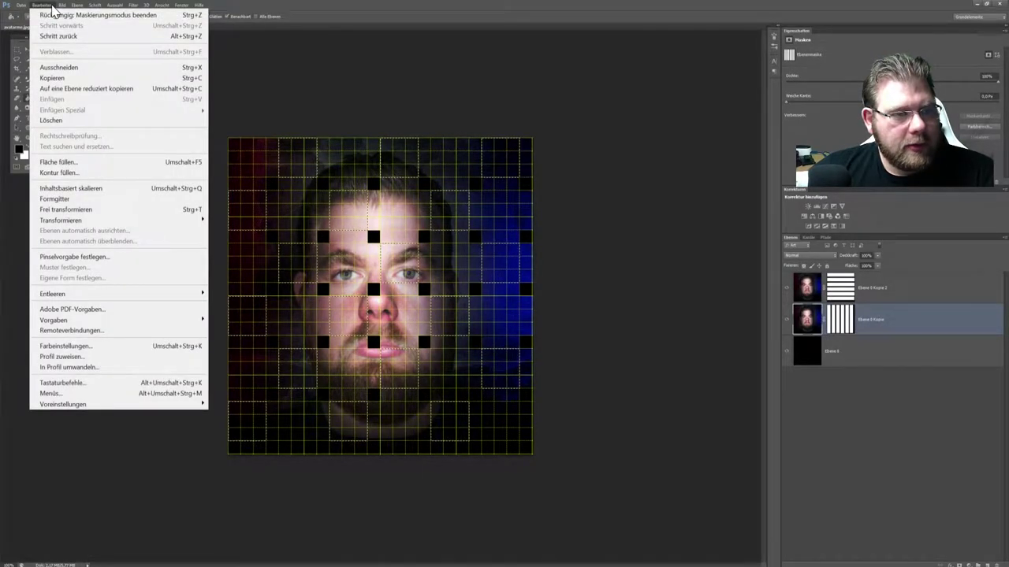
pyautogui.moveTo(105, 223)
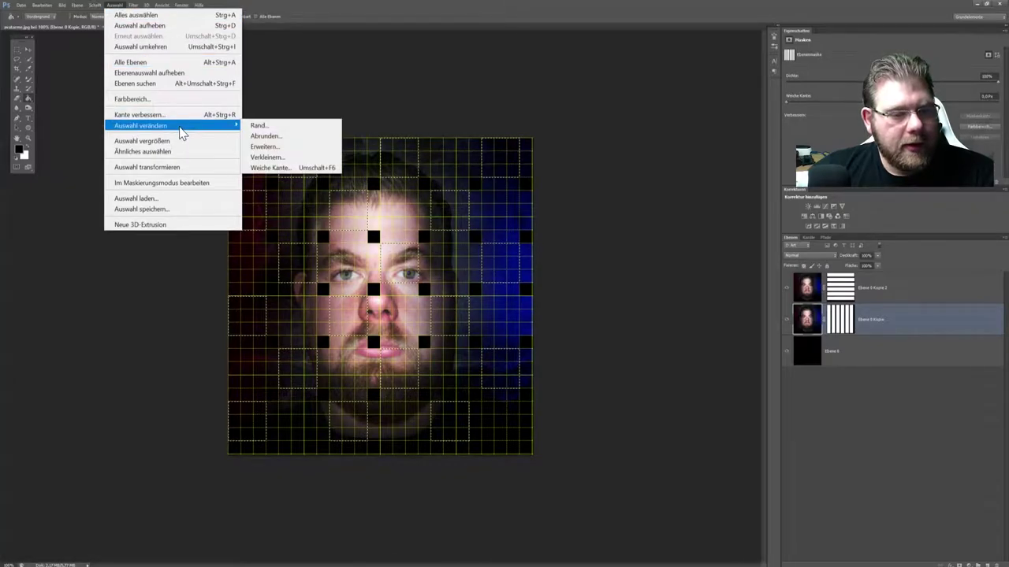
pyautogui.click(139, 209)
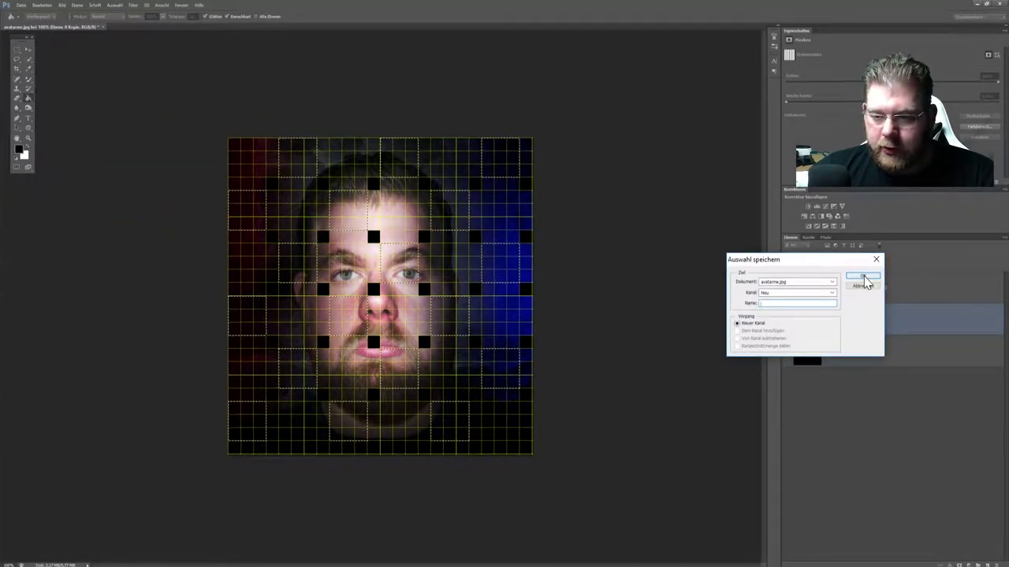
pyautogui.click(860, 277)
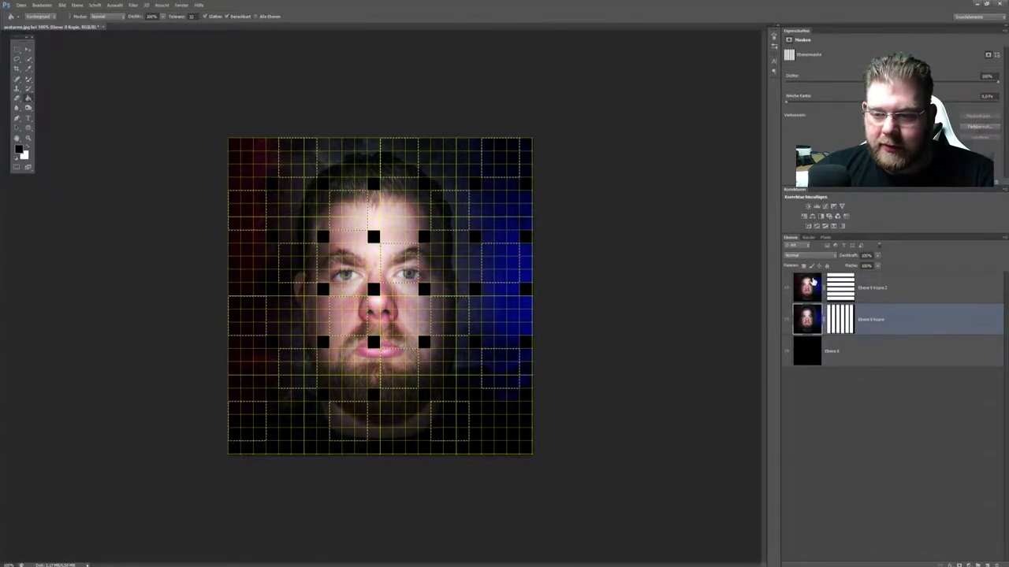
pyautogui.click(825, 238)
# Copy the selected checker cells onto a new layer, Ebene 1
pyautogui.click(808, 238)
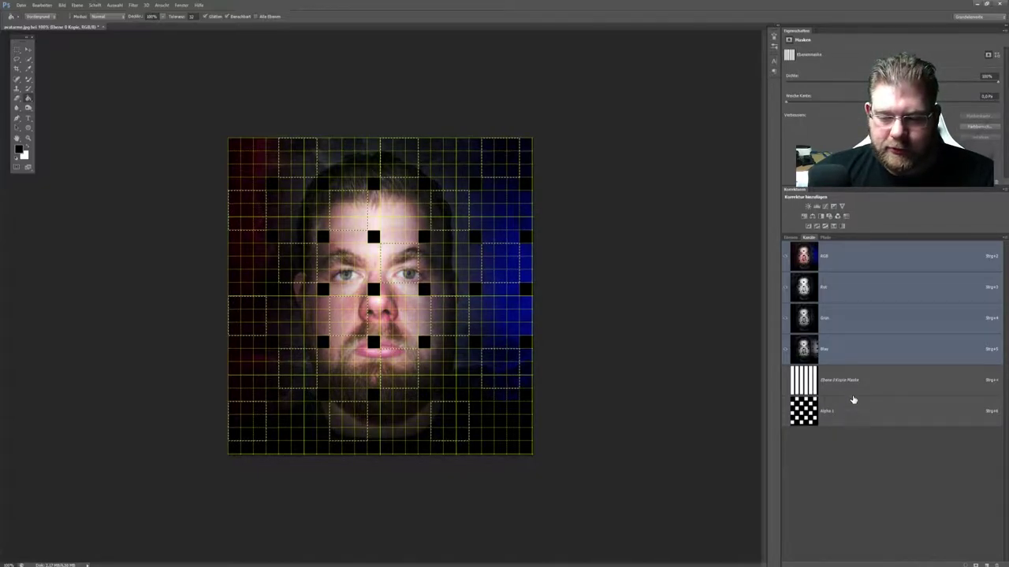
pyautogui.click(789, 238)
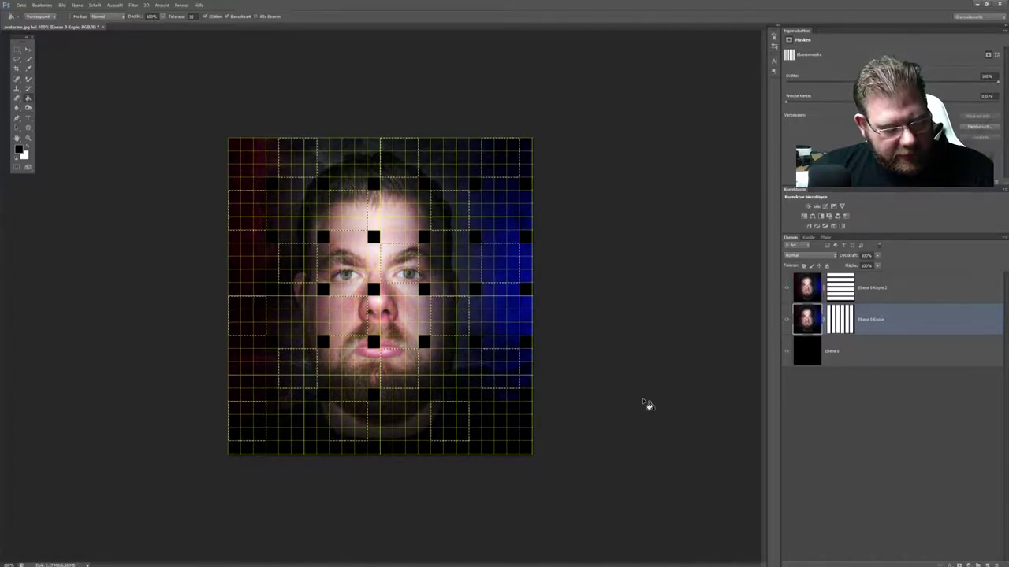
pyautogui.hotkey('ctrl', 'j')
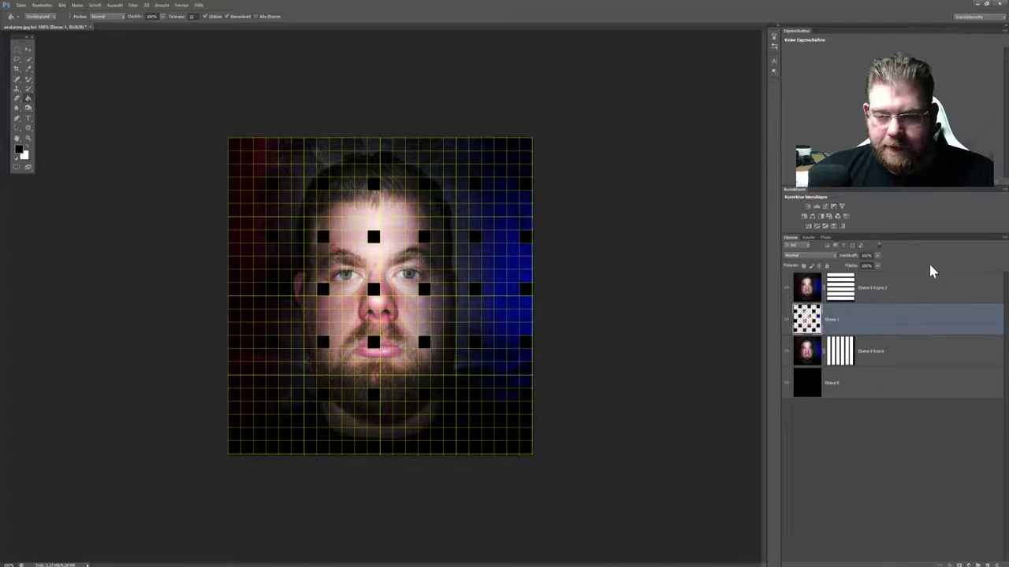
# Reload the Alpha 1 selection and select the top layer Ebene 0 Kopie 2
pyautogui.click(809, 236)
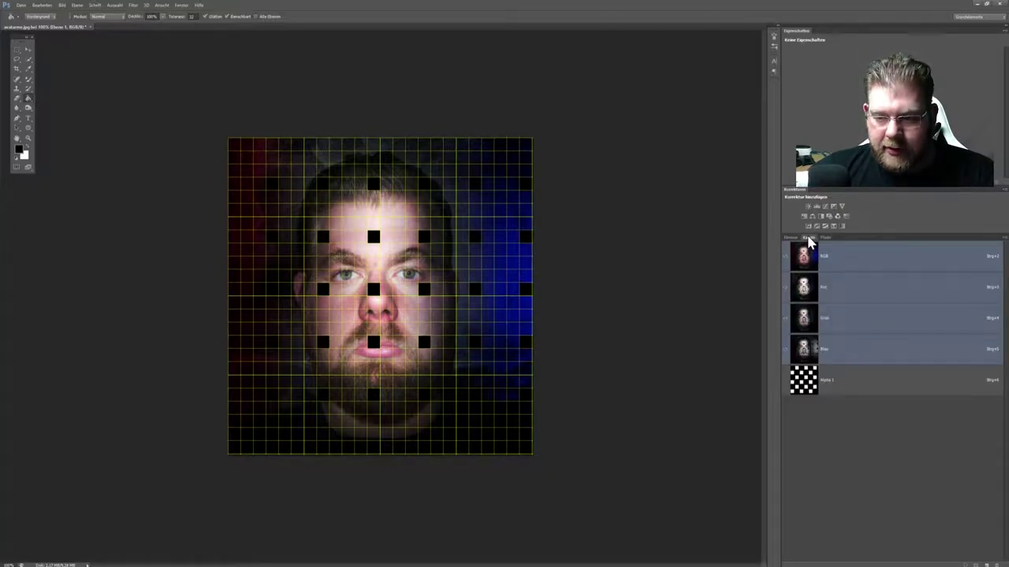
pyautogui.keyDown('ctrl'); pyautogui.click(805, 382); pyautogui.keyUp('ctrl')
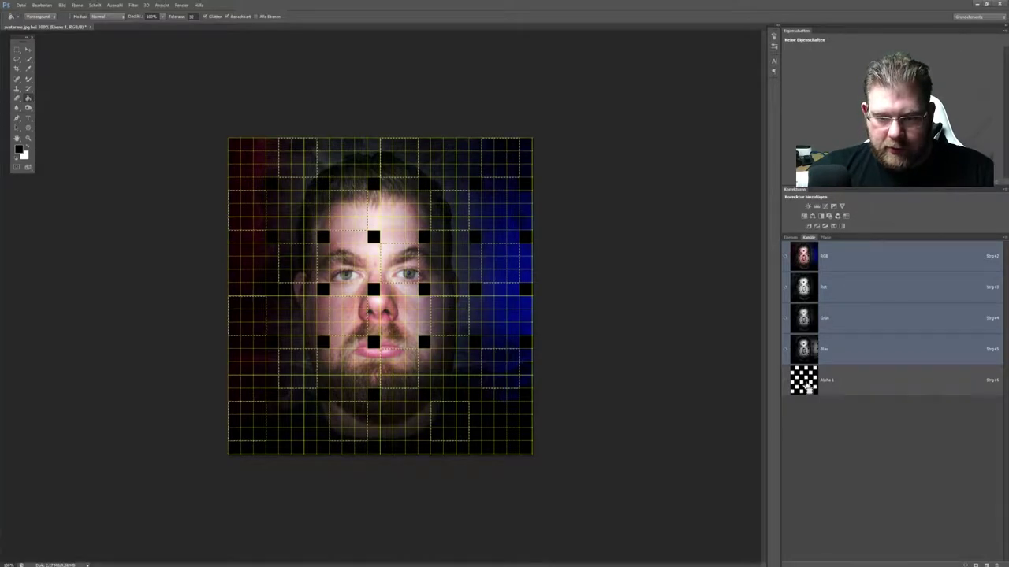
pyautogui.click(792, 237)
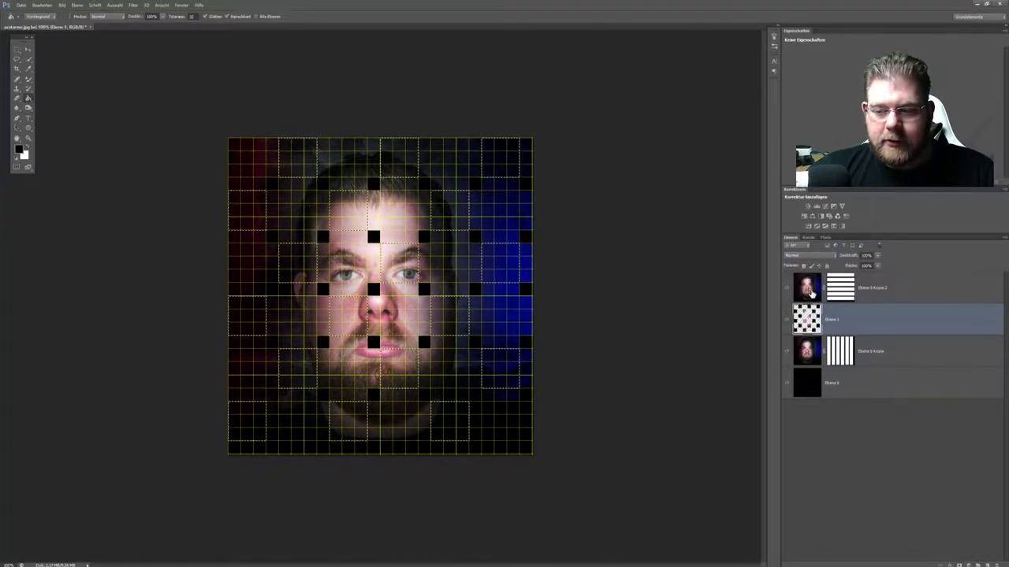
pyautogui.click(812, 292)
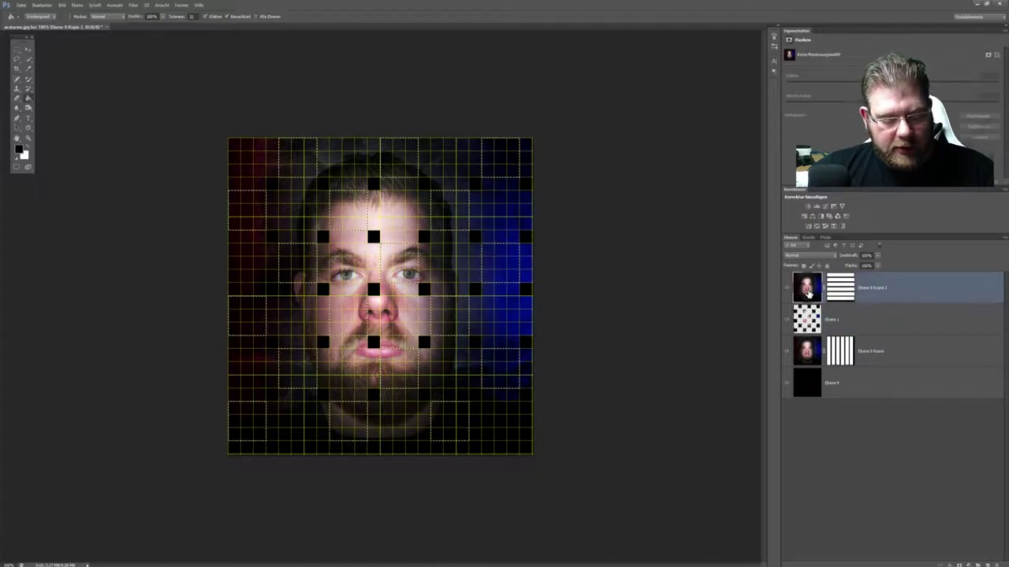
# Remove the extra copied layer and delete the Alpha 1 channel with Kanal löschen
pyautogui.hotkey('ctrl', 'j')
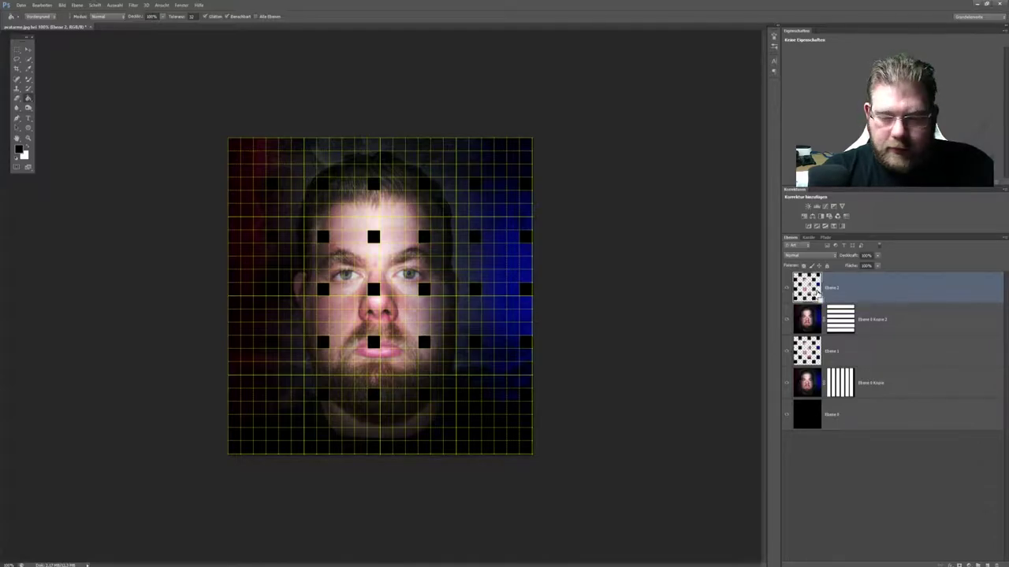
pyautogui.keyDown('ctrl'); pyautogui.click(807, 287); pyautogui.keyUp('ctrl')
pyautogui.press('Delete')
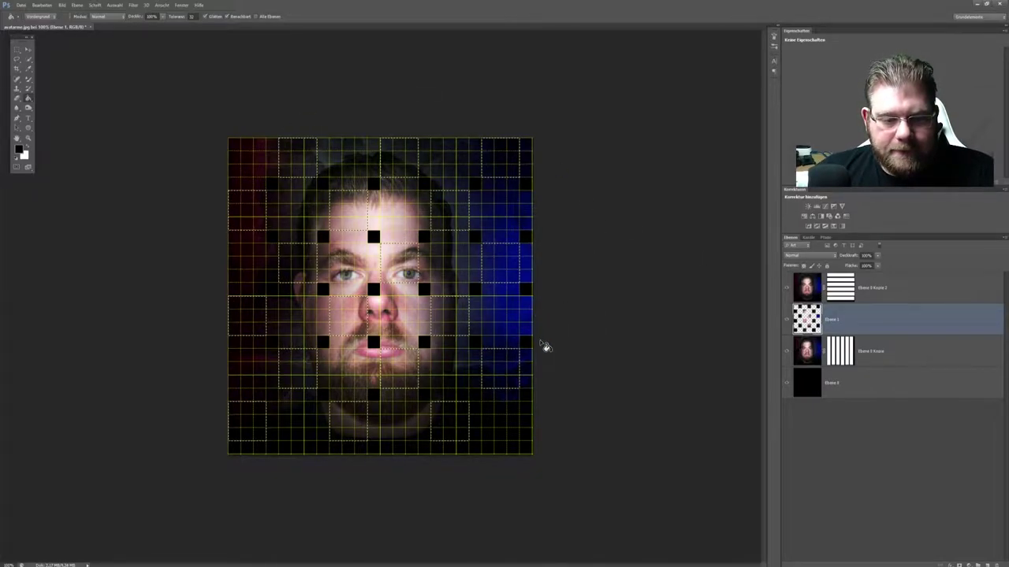
pyautogui.click(809, 237)
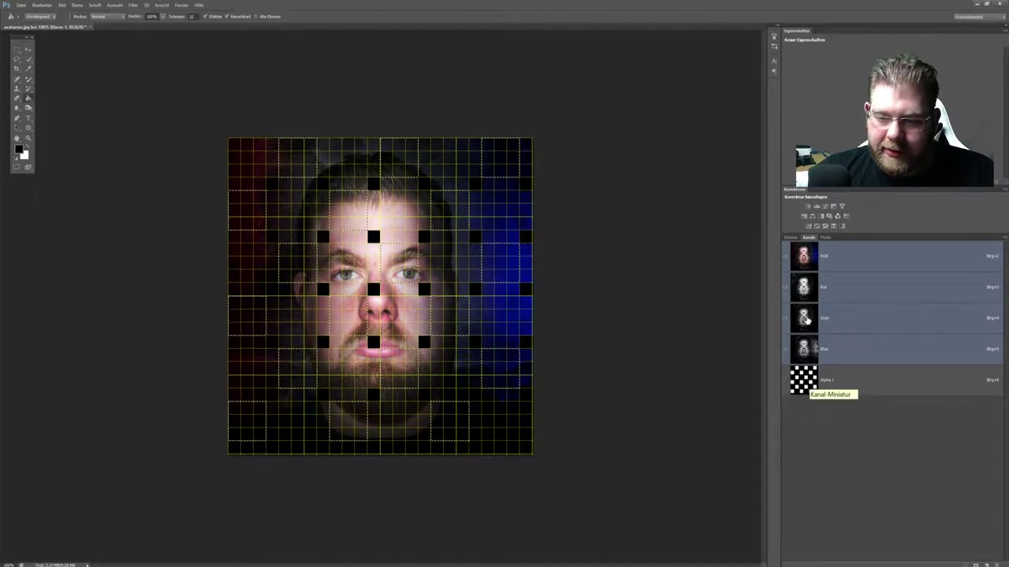
pyautogui.click(802, 381)
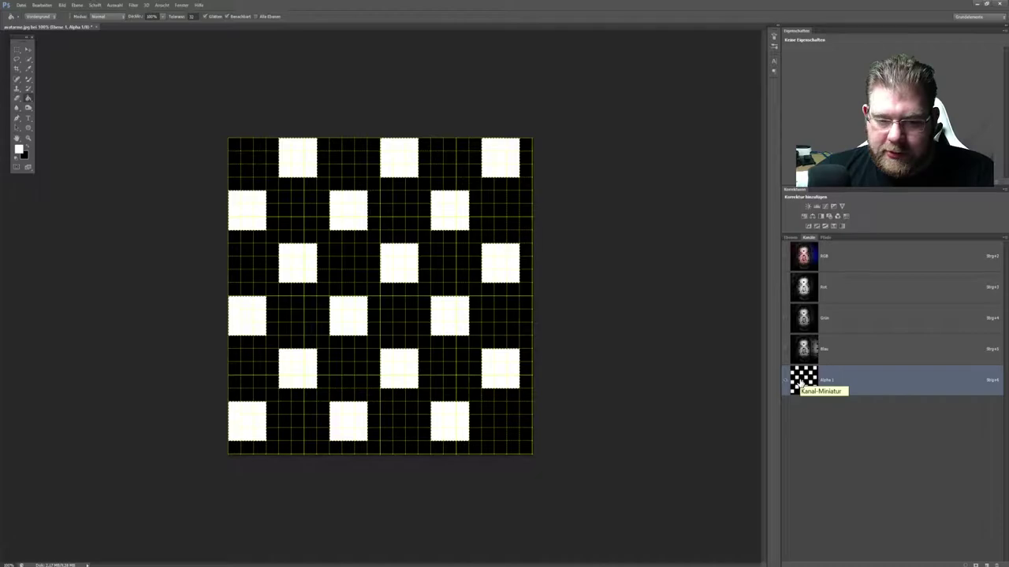
pyautogui.keyDown('ctrl'); pyautogui.click(799, 383); pyautogui.keyUp('ctrl')
pyautogui.press('Delete')
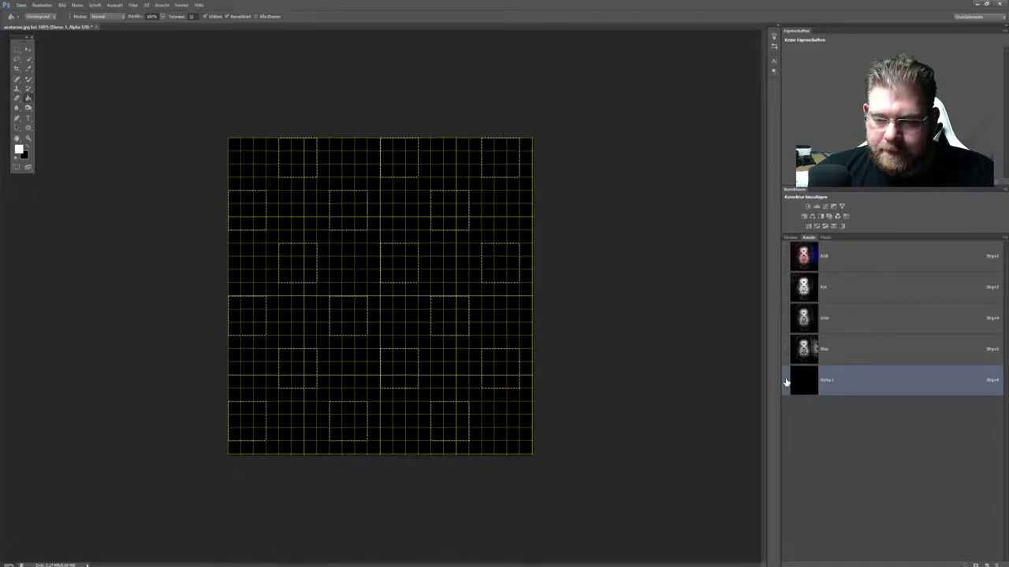
pyautogui.rightClick(934, 391)
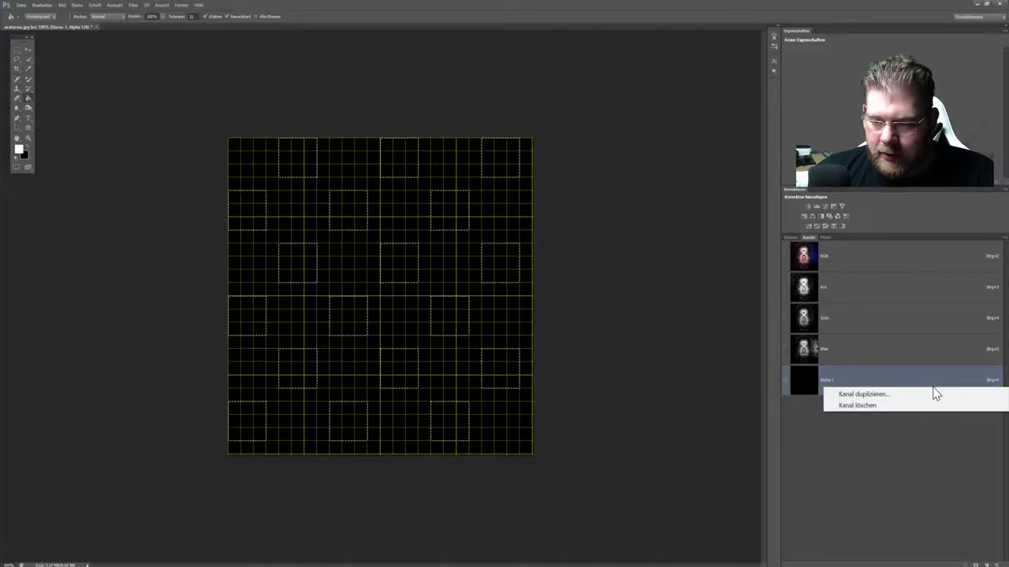
pyautogui.click(876, 409)
# Load the vertical-stripe mask of Ebene 0 Kopie as the active selection
pyautogui.click(786, 237)
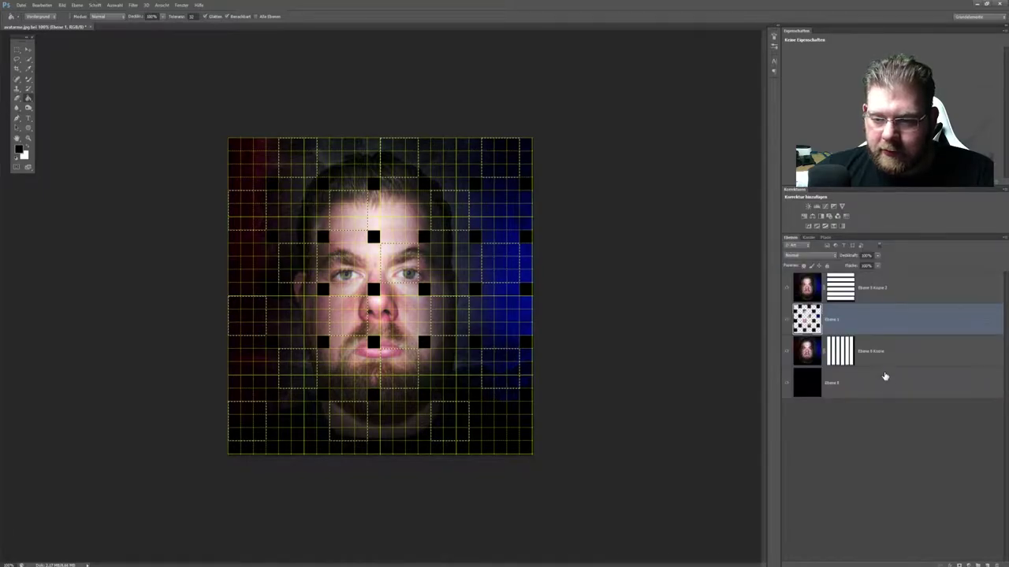
pyautogui.click(840, 356)
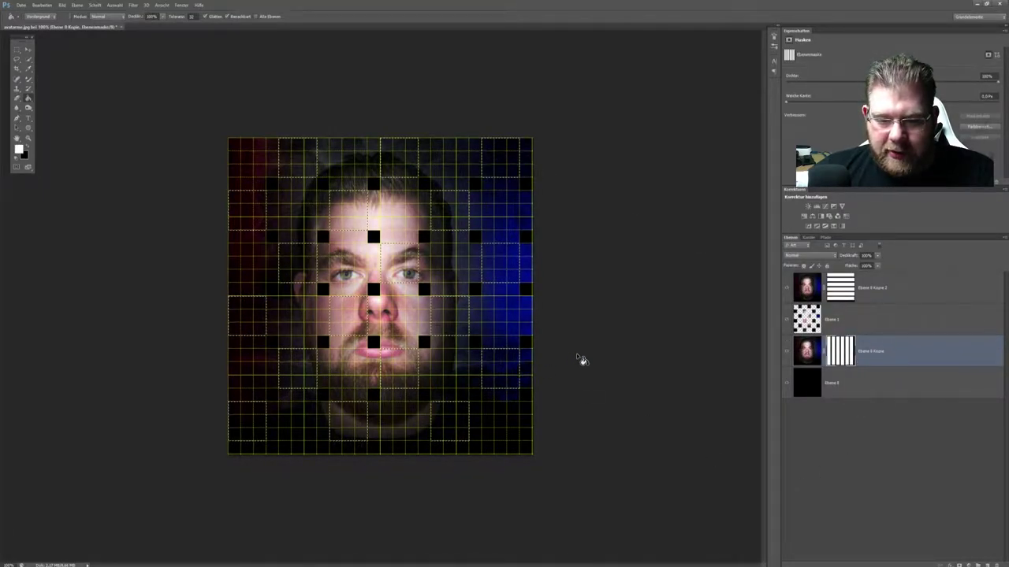
pyautogui.click(16, 52)
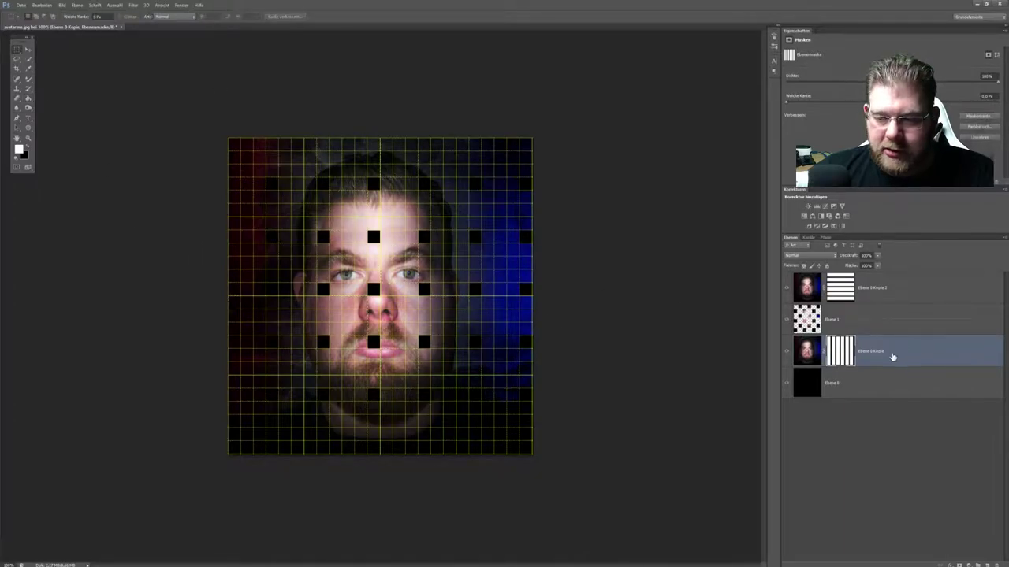
pyautogui.keyDown('ctrl'); pyautogui.click(842, 359); pyautogui.keyUp('ctrl')
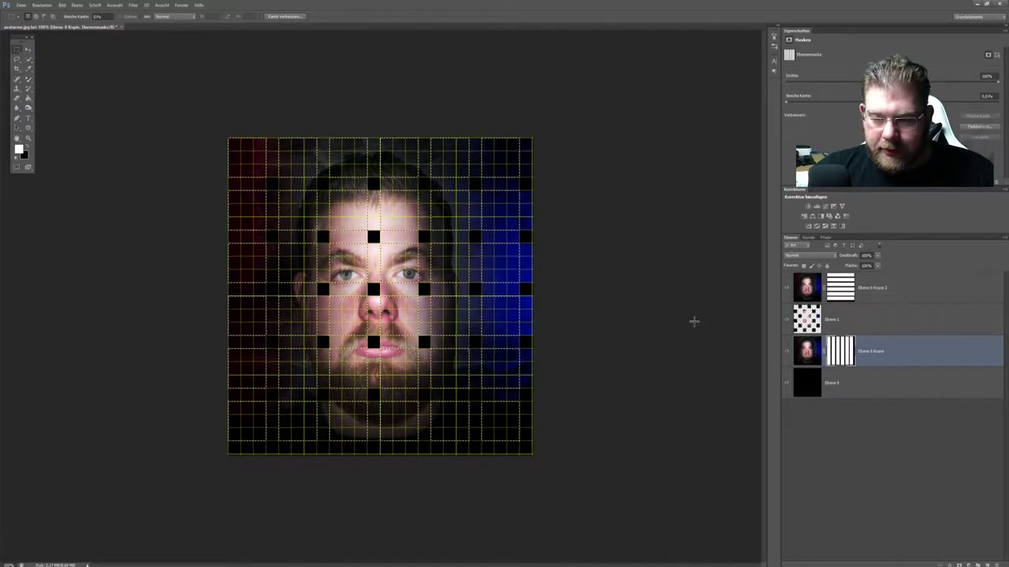
# In Quick Mask mode, fill nine grid cells red across the first, third and fifth rows
pyautogui.press('q')
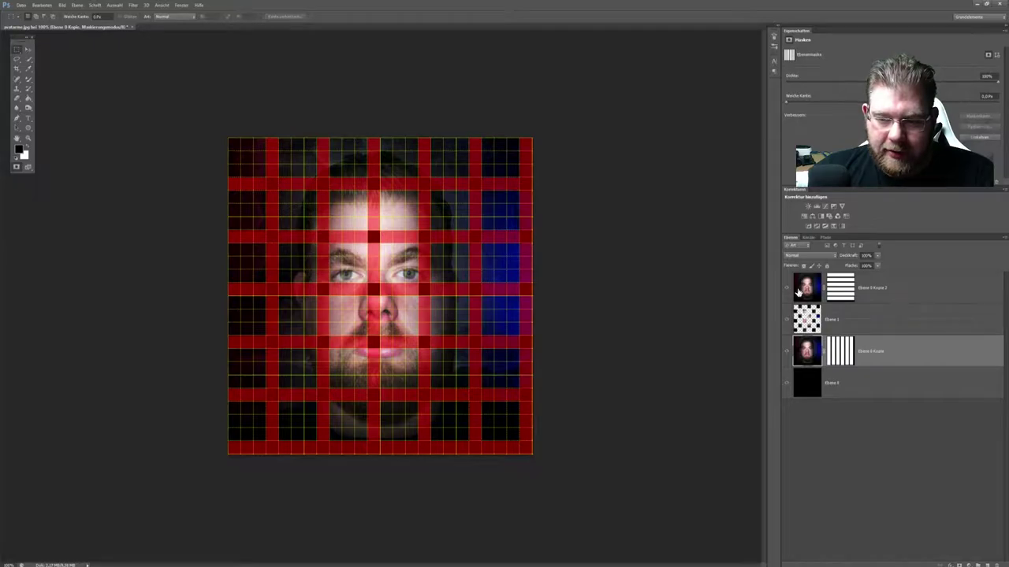
pyautogui.click(28, 99)
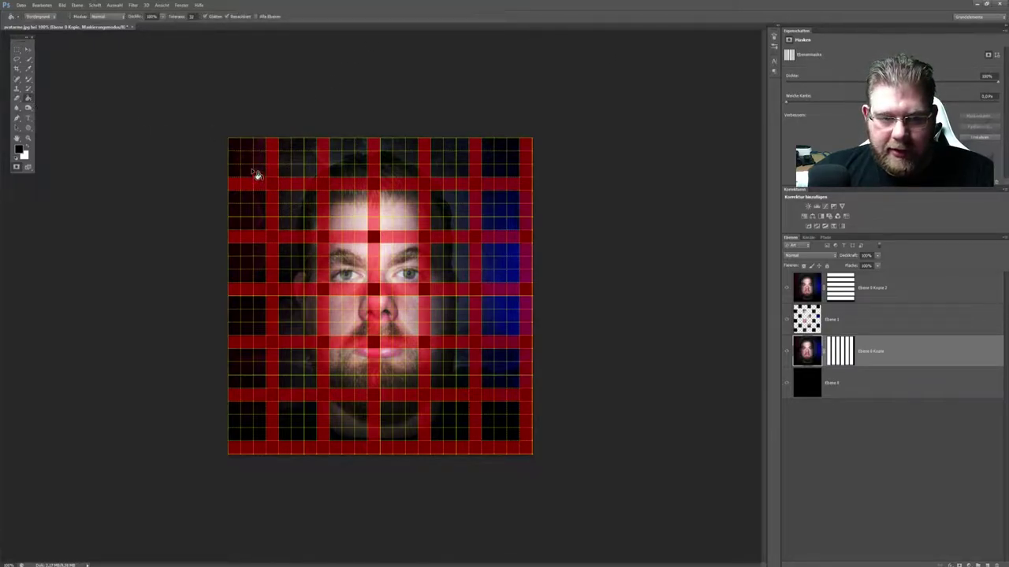
pyautogui.click(301, 153)
pyautogui.click(416, 165)
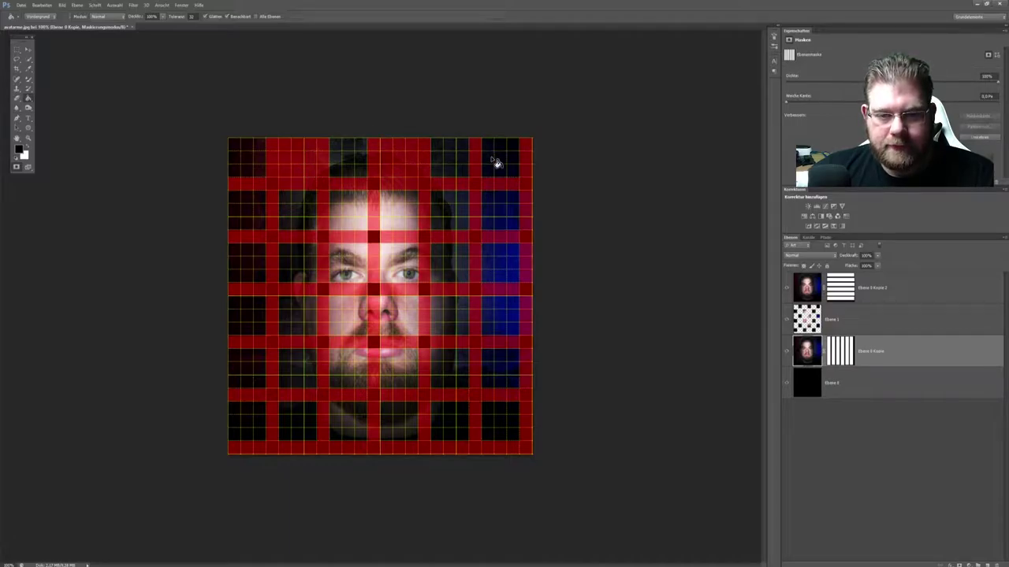
pyautogui.click(494, 161)
pyautogui.click(307, 257)
pyautogui.click(404, 266)
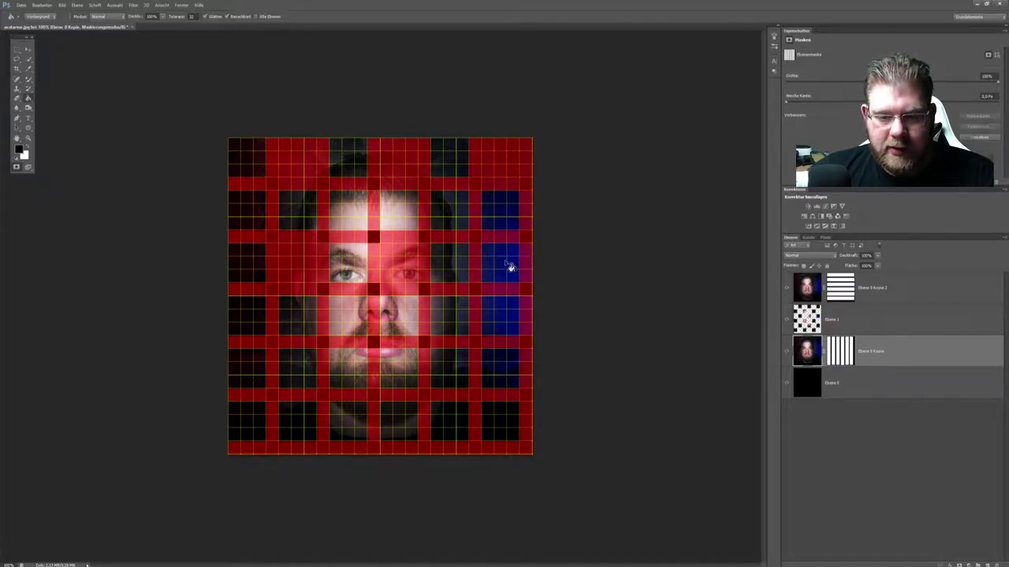
pyautogui.click(510, 267)
pyautogui.click(312, 377)
pyautogui.click(402, 372)
pyautogui.click(509, 365)
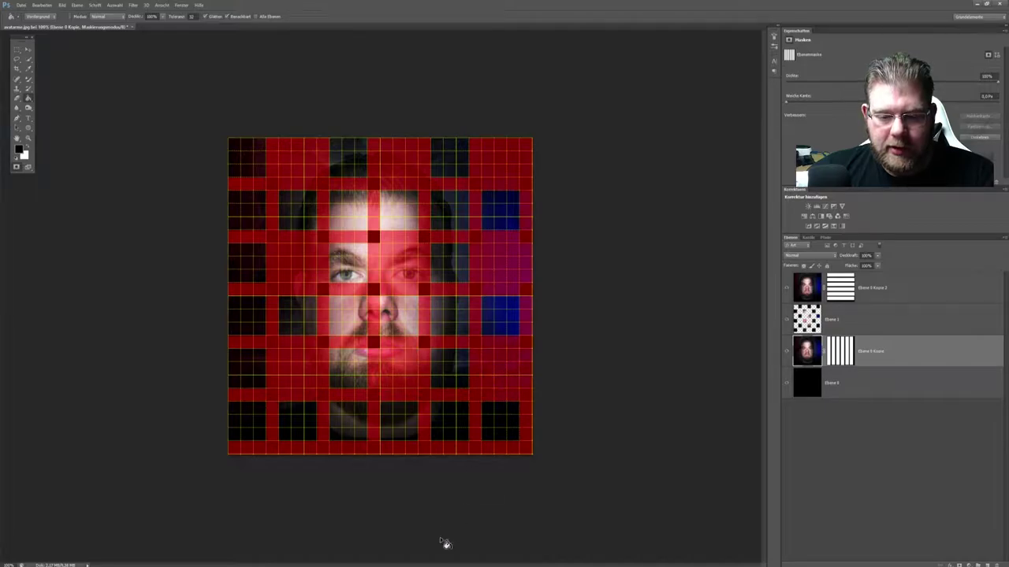
# Fill nine more cells red across the second, fourth and bottom rows
pyautogui.click(243, 213)
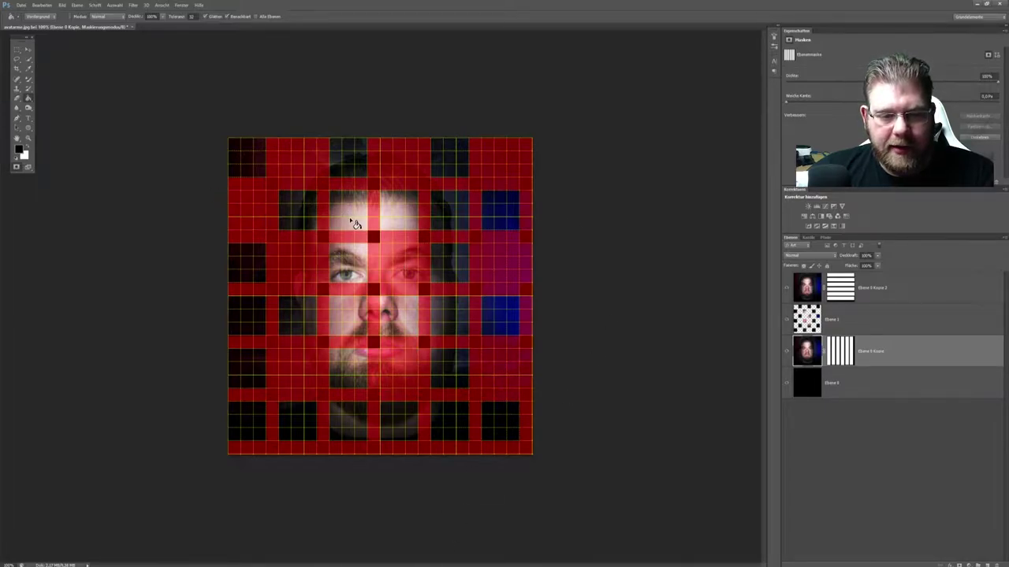
pyautogui.click(356, 222)
pyautogui.click(459, 218)
pyautogui.click(251, 320)
pyautogui.click(362, 316)
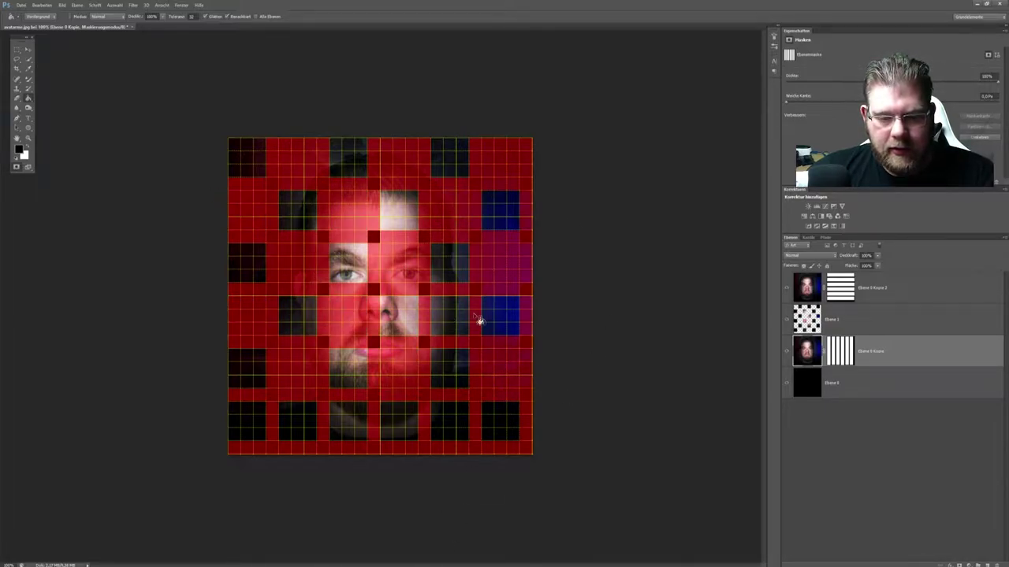
pyautogui.click(461, 321)
pyautogui.click(253, 434)
pyautogui.click(337, 430)
pyautogui.click(457, 420)
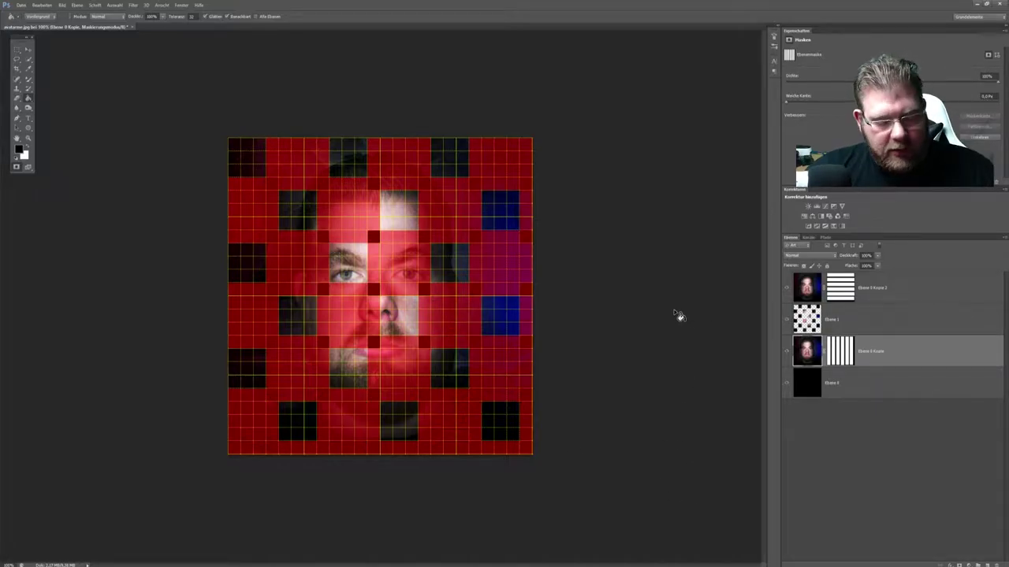
# Leave Quick Mask and copy the selected squares of Ebene 0 Kopie 2 onto new layer Ebene 2
pyautogui.press('q')
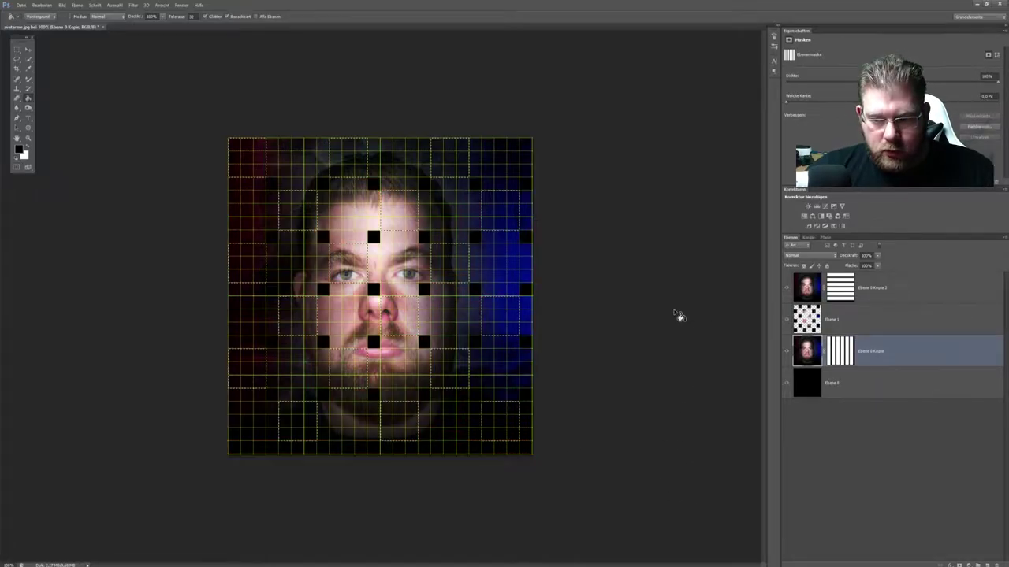
pyautogui.click(808, 290)
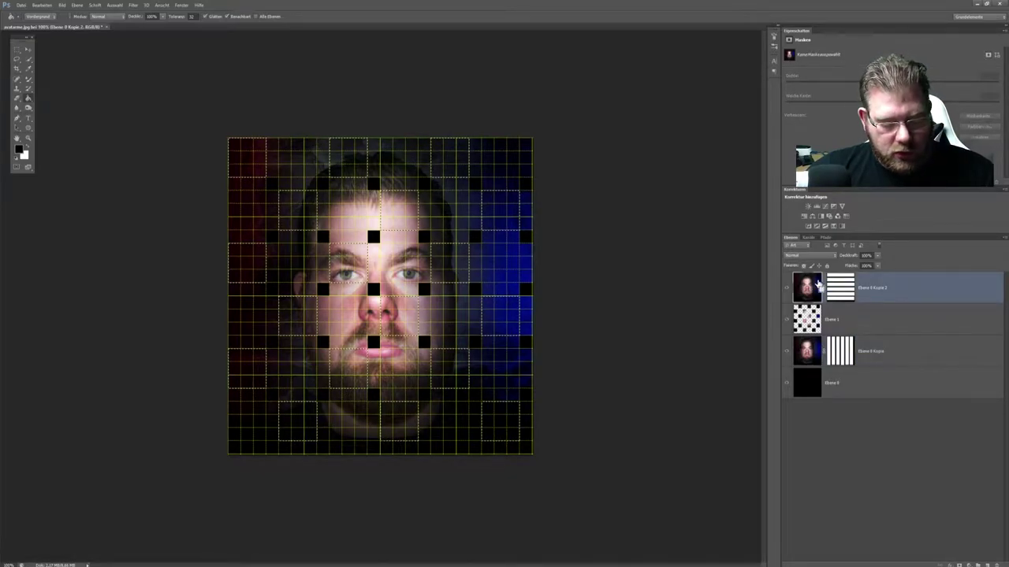
pyautogui.hotkey('ctrl', 'j')
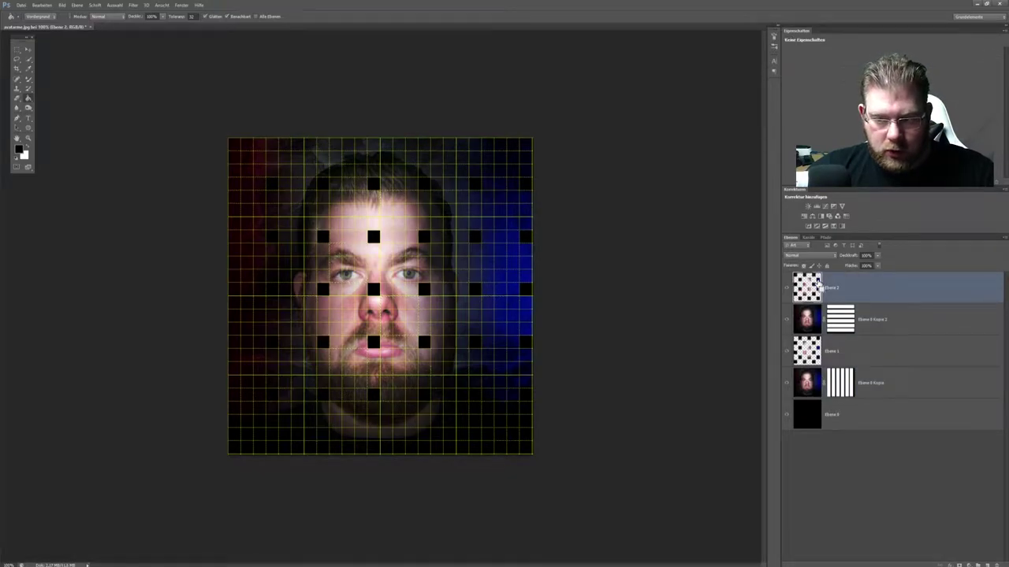
# Clip Ebene 1 via Ebene > Schnittmaske erstellen and Ebene 2 via Alt+Ctrl+G to the copies below
pyautogui.click(878, 358)
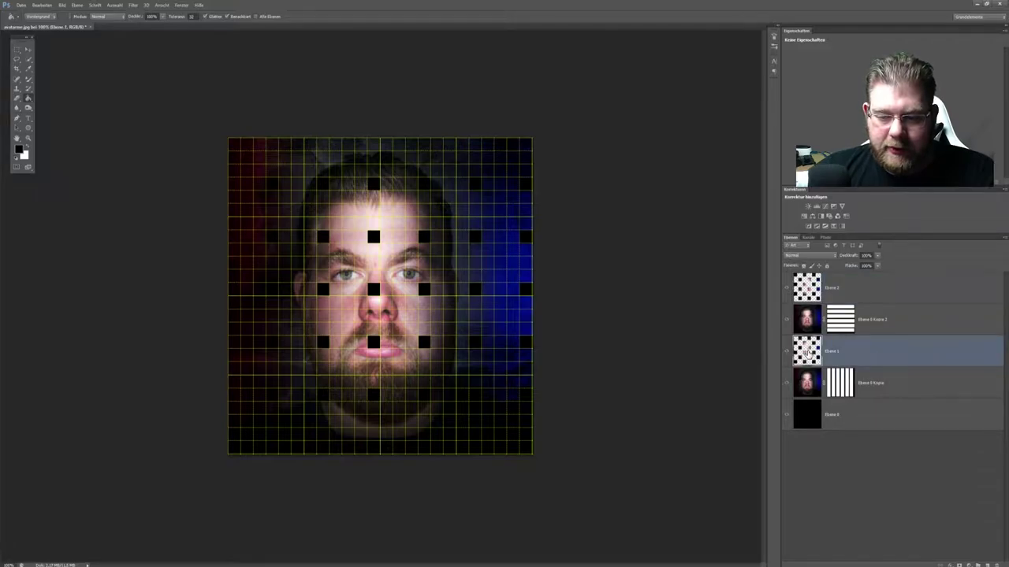
pyautogui.click(79, 6)
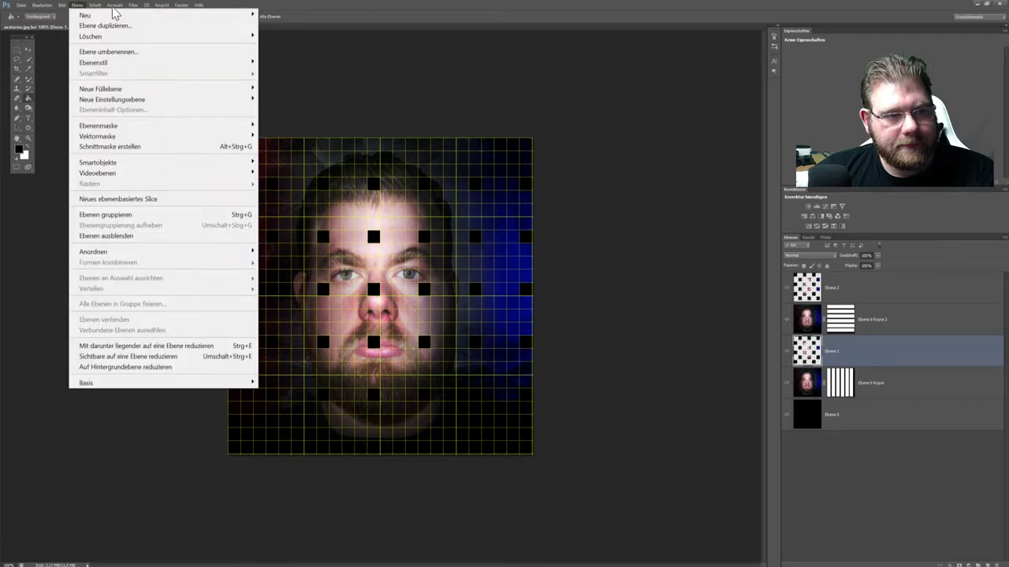
pyautogui.click(142, 150)
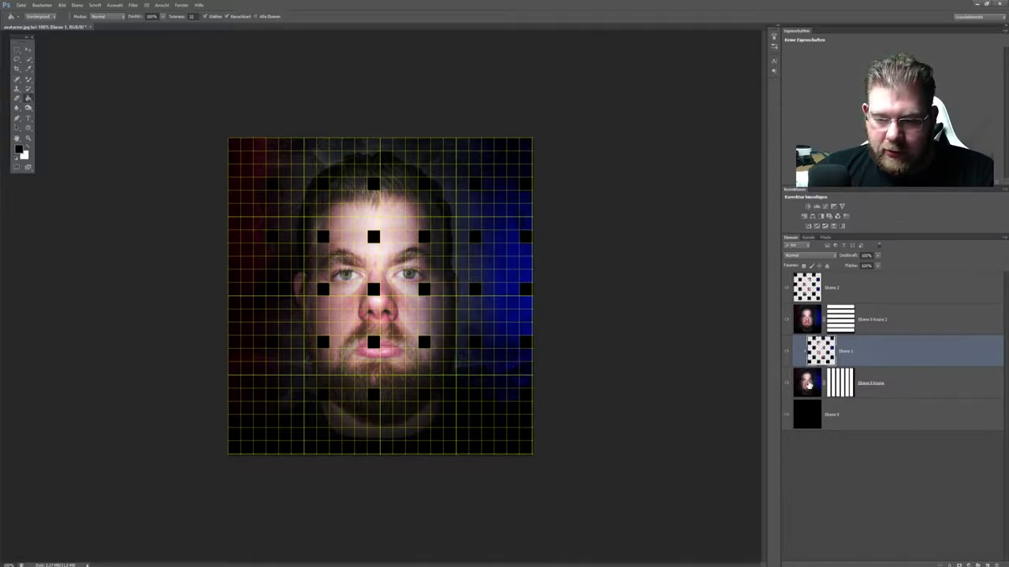
pyautogui.click(856, 290)
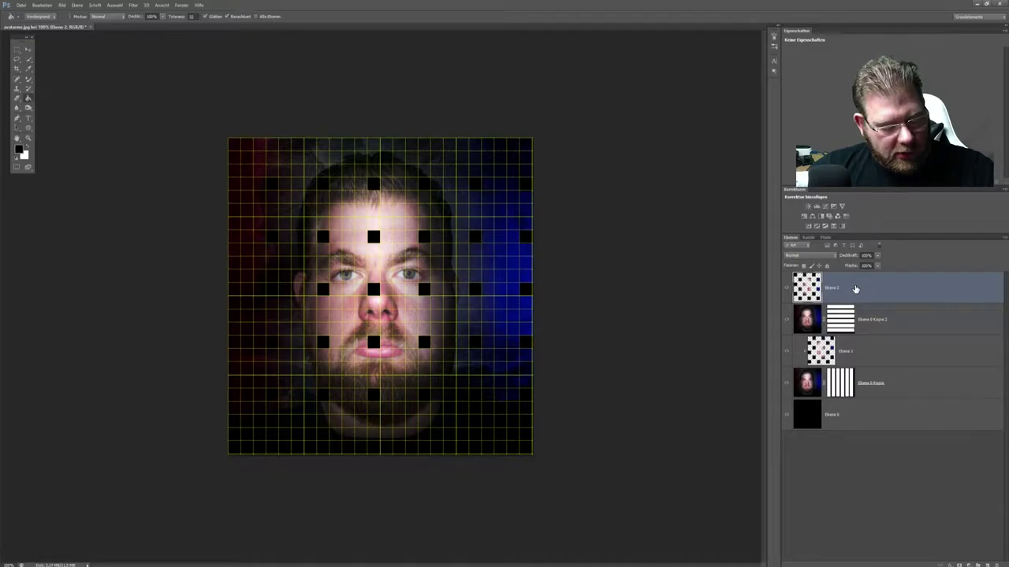
pyautogui.hotkey('ctrl', 'alt', 'g')
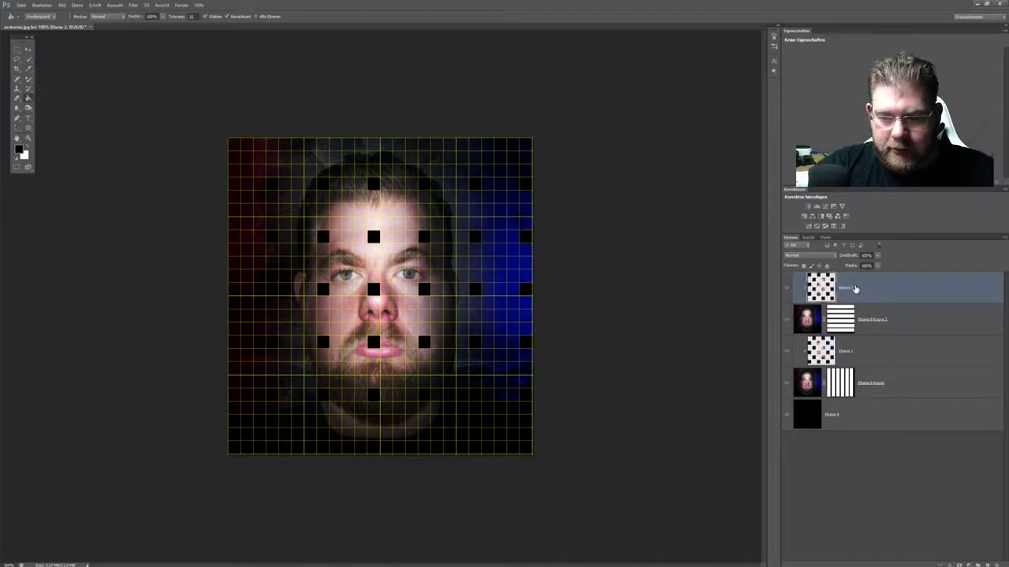
pyautogui.click(897, 357)
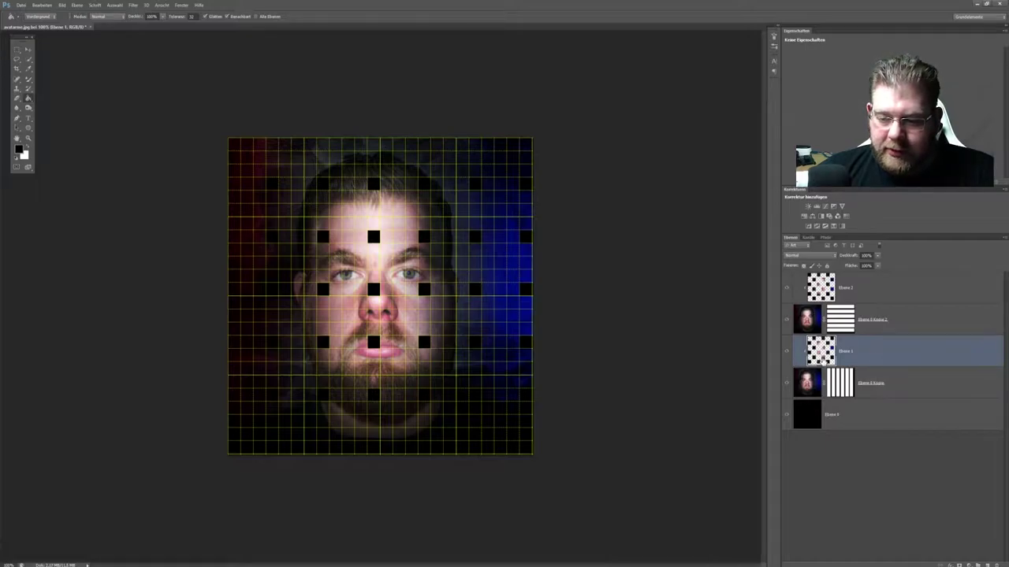
# Turn on Schein nach außen for Ebene 1 with a black glow colour
pyautogui.doubleClick(880, 355)
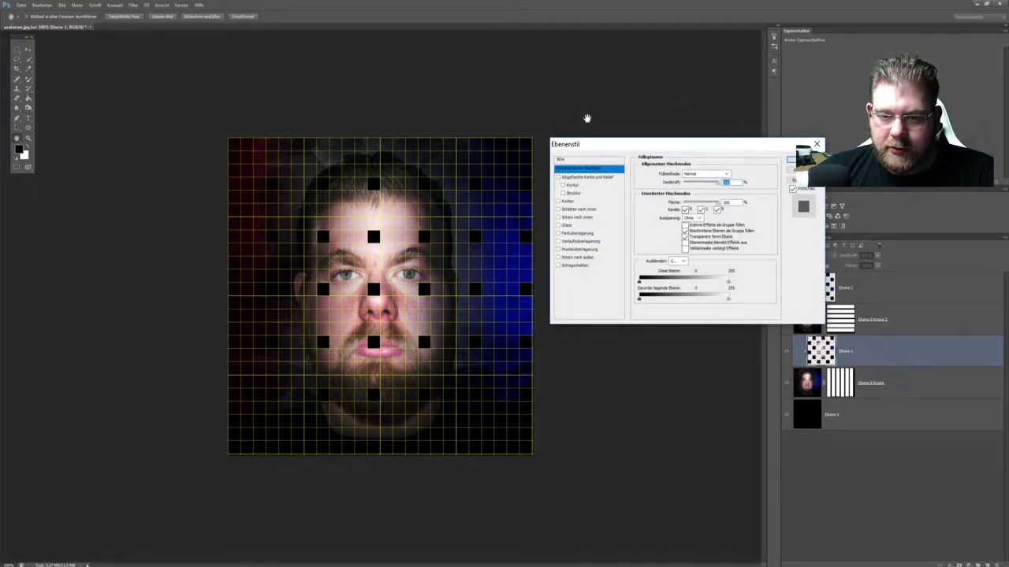
pyautogui.click(559, 257)
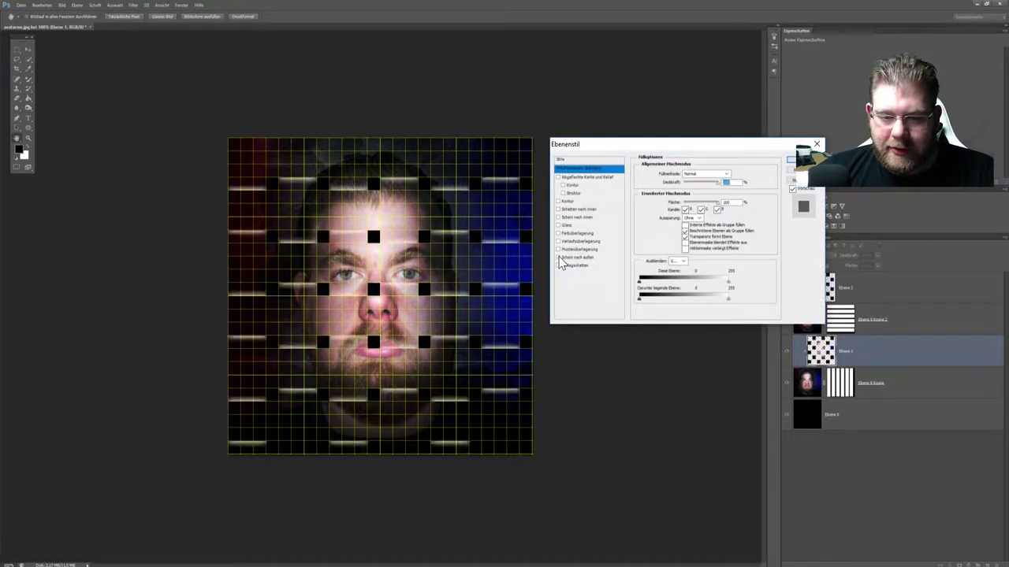
pyautogui.click(587, 259)
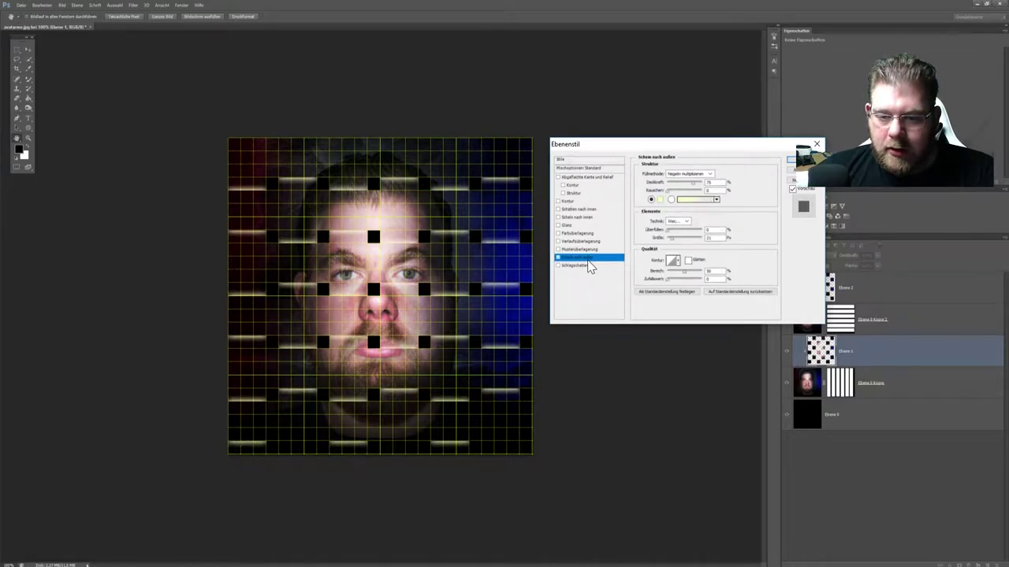
pyautogui.click(660, 200)
pyautogui.moveTo(592, 303); pyautogui.dragTo(554, 351)
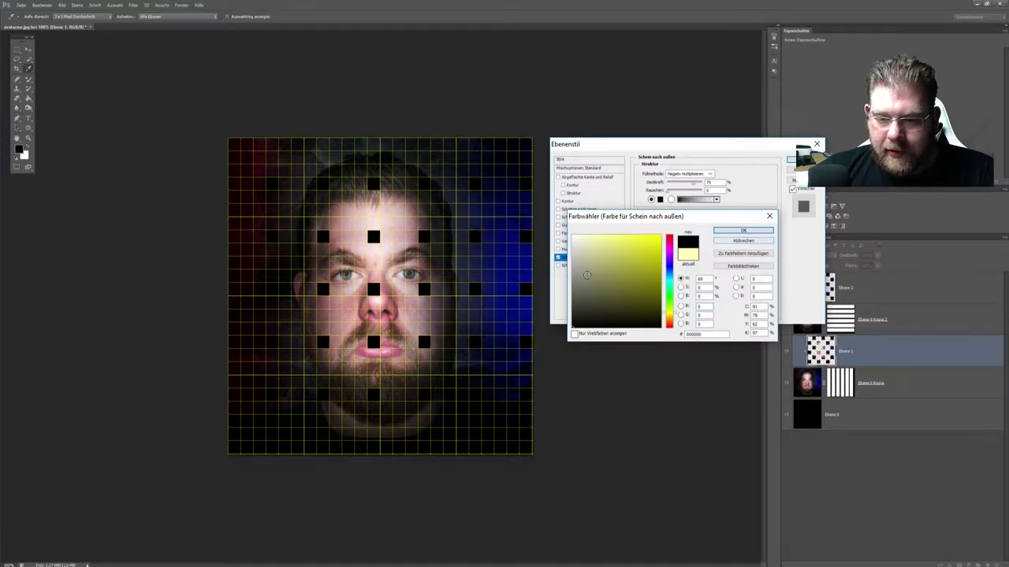
pyautogui.click(734, 230)
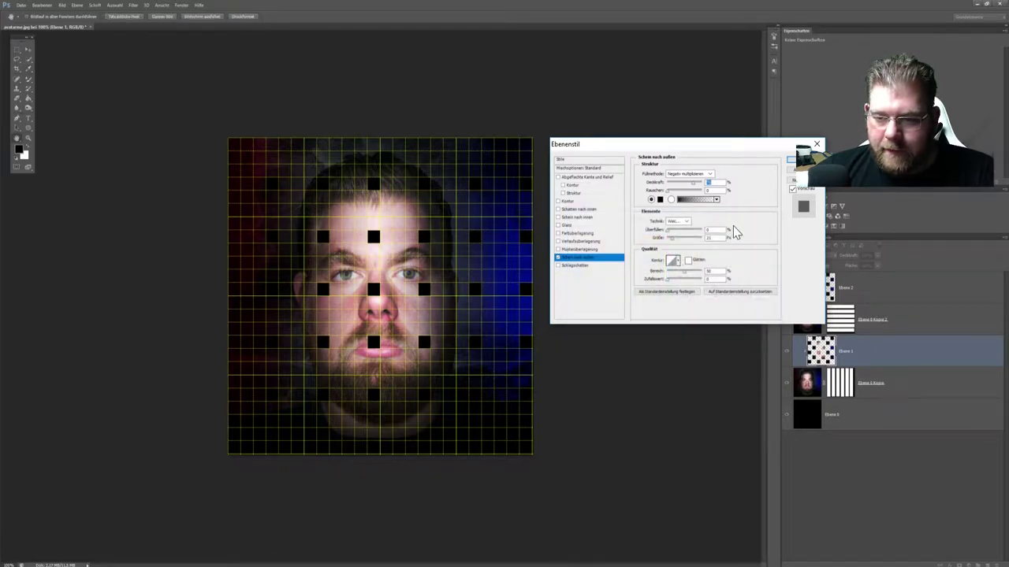
# Set the glow to Multiplizieren at 50% opacity, apply it, and copy the effect onto Ebene 2
pyautogui.click(710, 173)
pyautogui.click(694, 211)
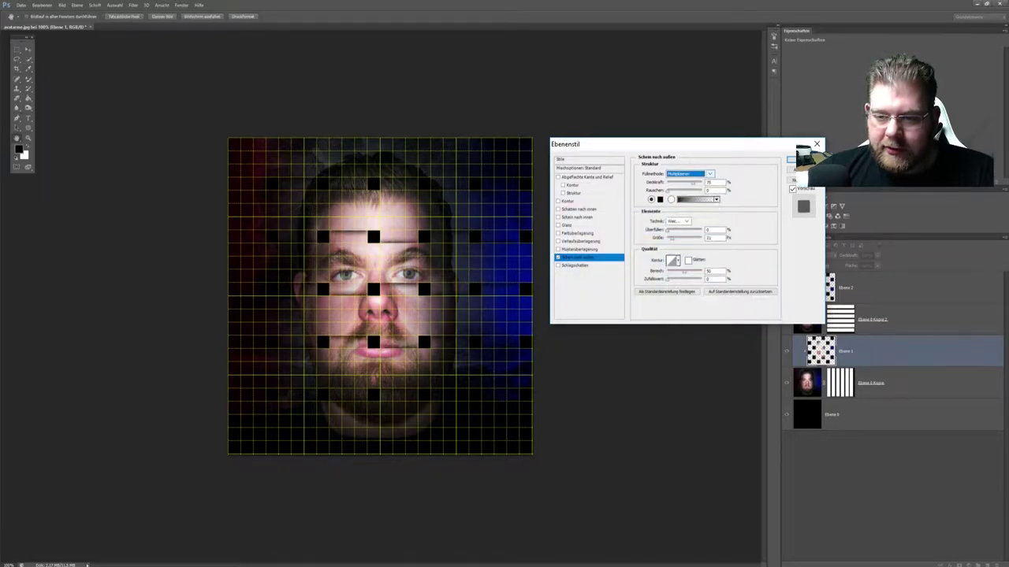
pyautogui.press('Tab')
pyautogui.write('50')
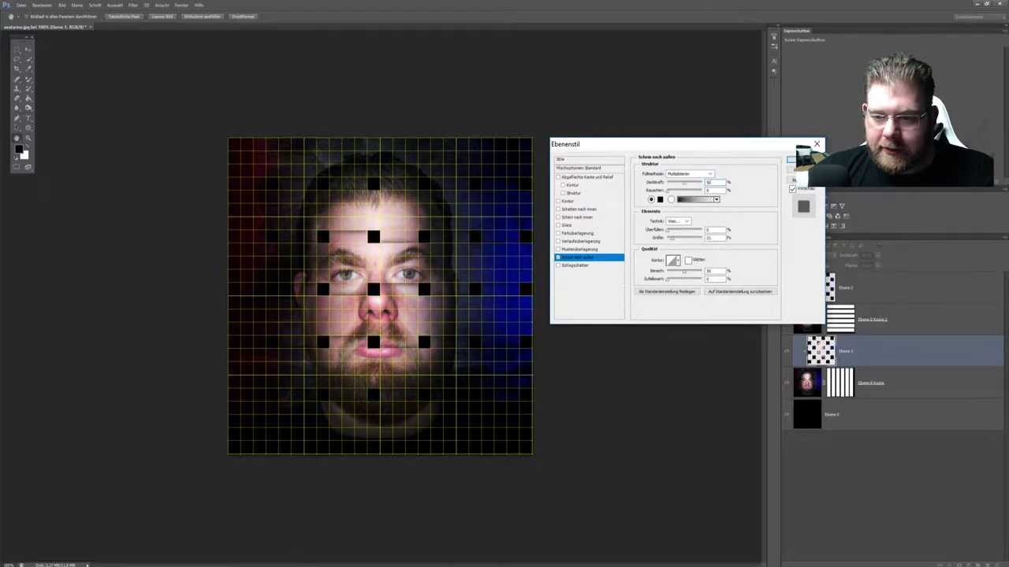
pyautogui.write('15')
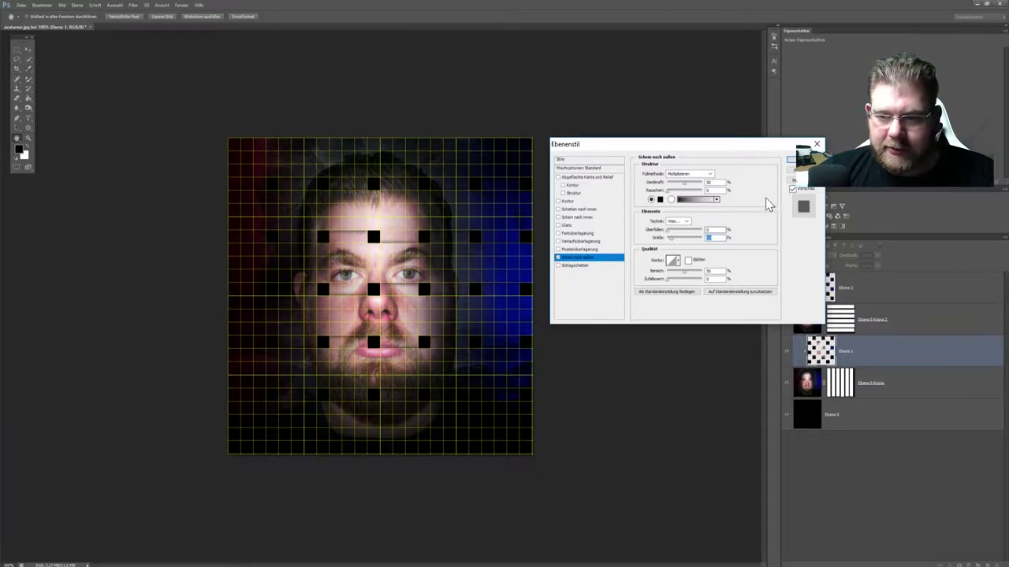
pyautogui.click(791, 160)
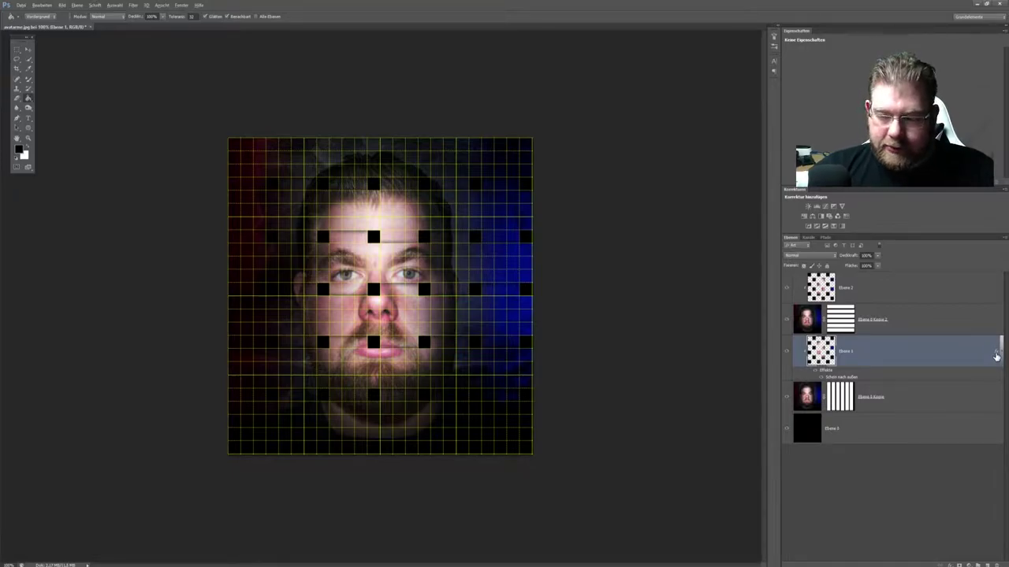
pyautogui.moveTo(996, 356); pyautogui.dragTo(996, 289)
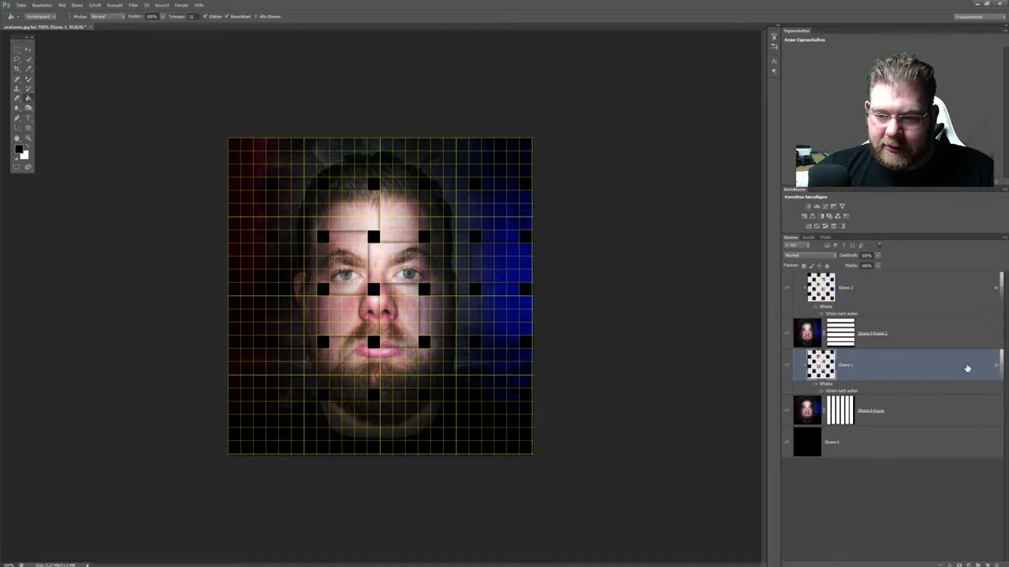
pyautogui.click(177, 8)
# Turn off the grid with Ansicht > Anzeigen > Raster
pyautogui.moveTo(162, 6)
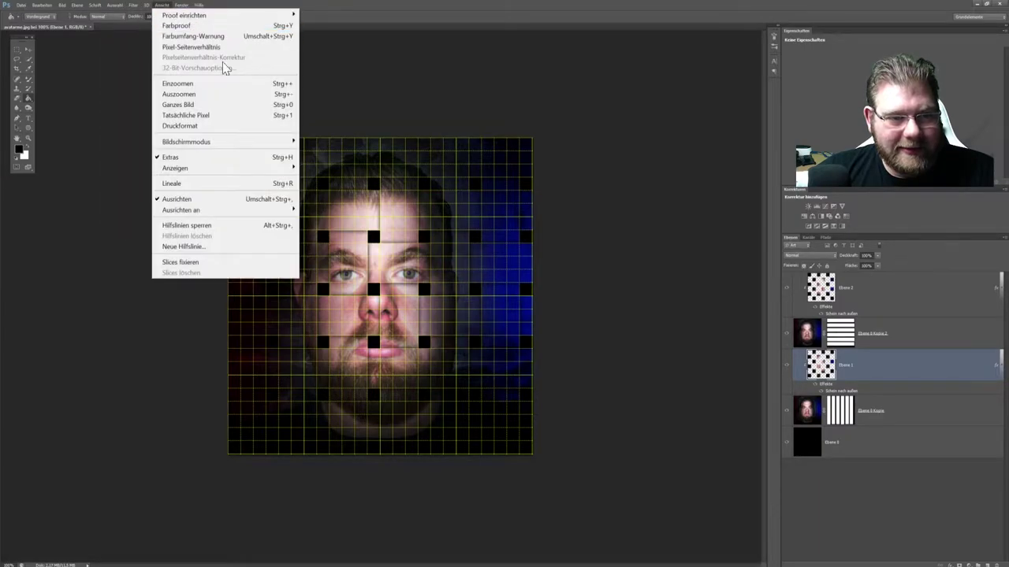
pyautogui.moveTo(241, 172)
pyautogui.click(351, 202)
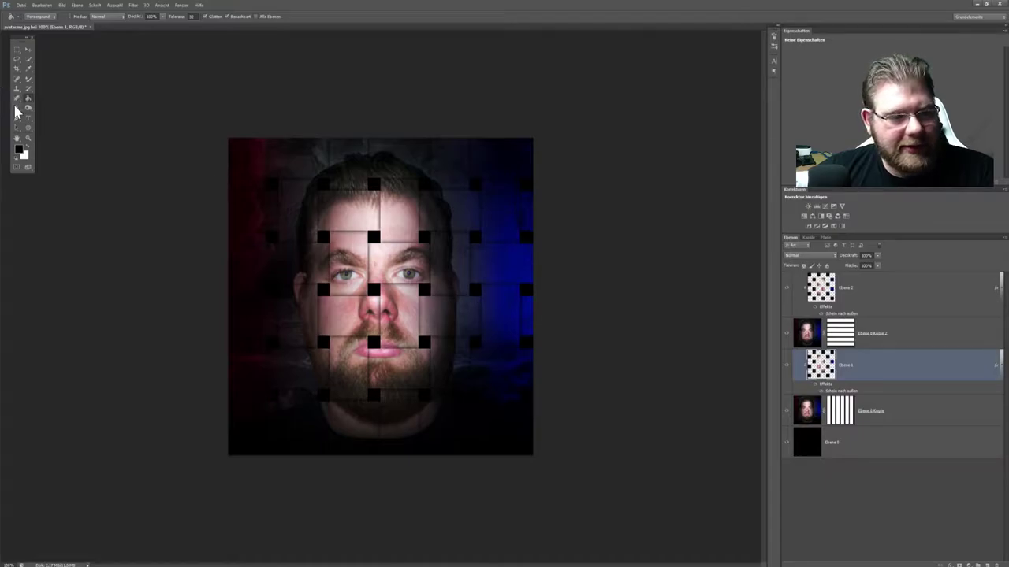
# Zoom in around the face and right eye, then back out to view the whole image
pyautogui.click(28, 137)
pyautogui.click(393, 269)
pyautogui.click(393, 269)
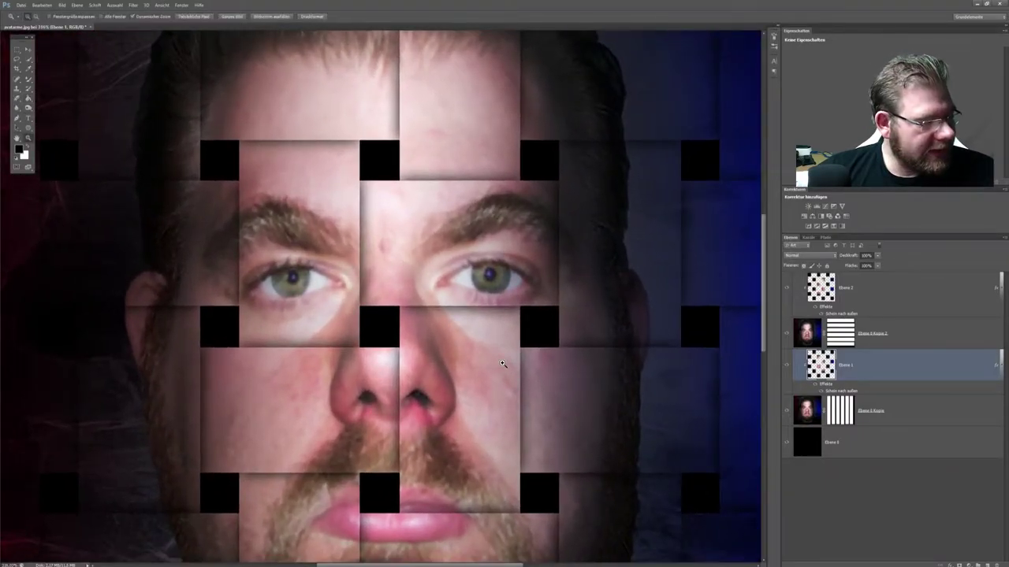
pyautogui.moveTo(539, 335); pyautogui.dragTo(434, 319)
pyautogui.hotkey('ctrl', '+')
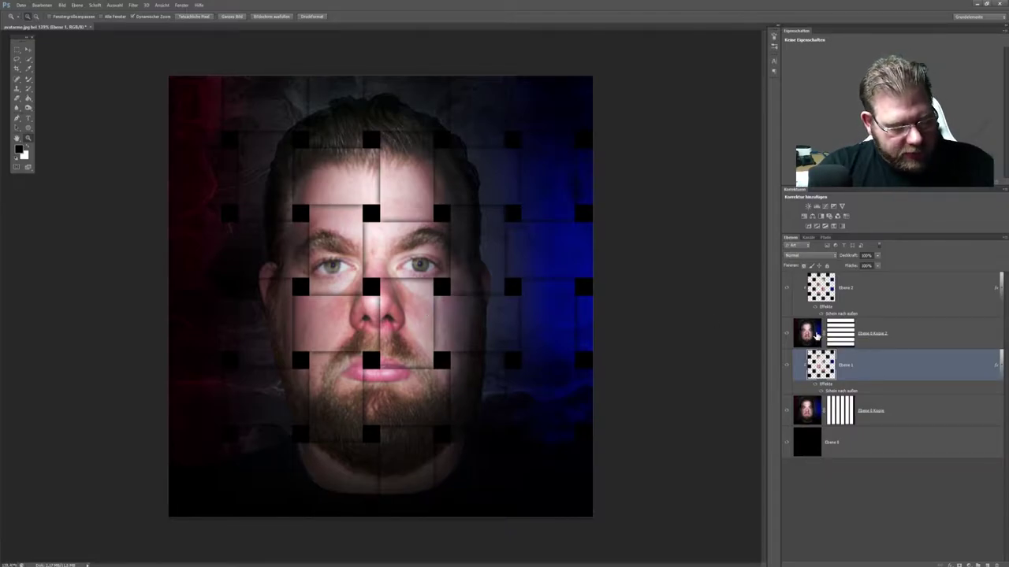
# Stamp all visible layers into a new top layer Ebene 3 above Ebene 2
pyautogui.hotkey('ctrl', 'alt', 'shift', 'e')
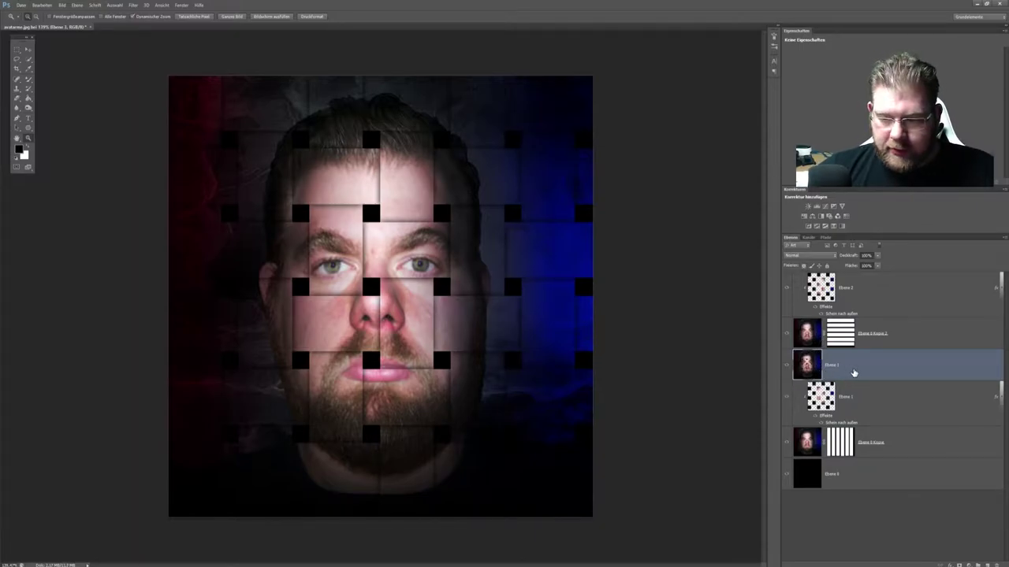
pyautogui.hotkey('ctrl', 'z')
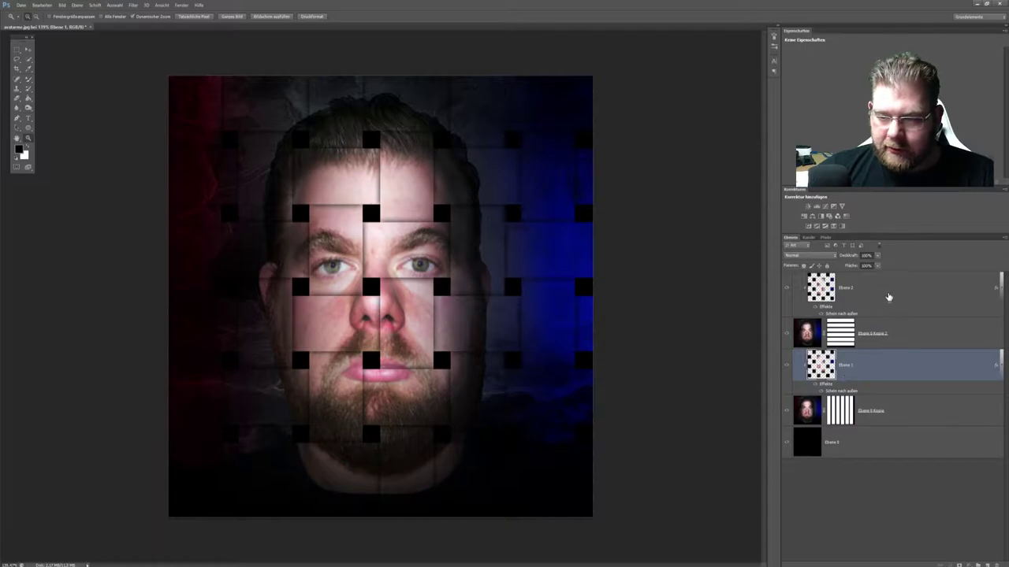
pyautogui.click(888, 297)
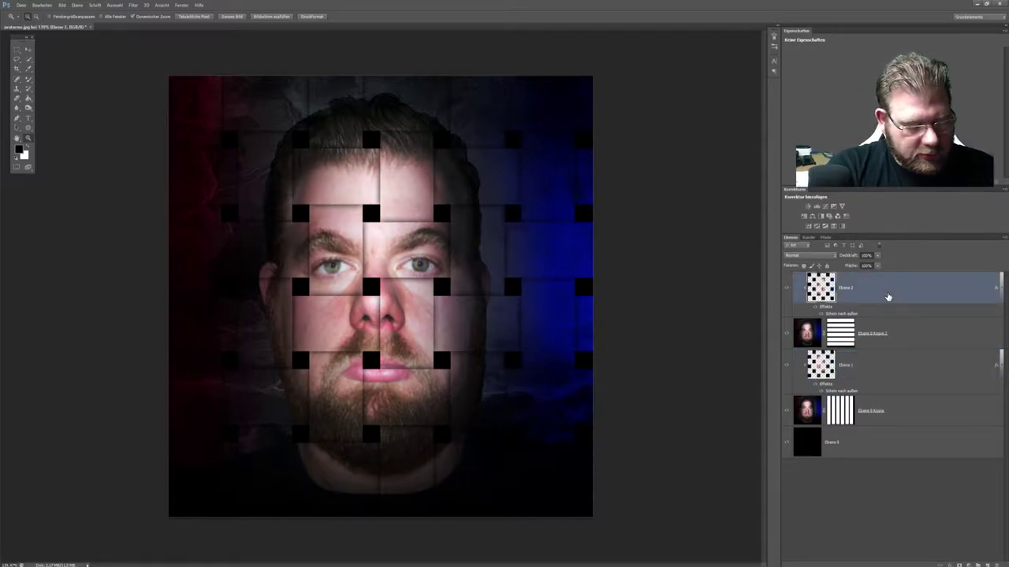
pyautogui.hotkey('ctrl', 'shift', 'alt', 'e')
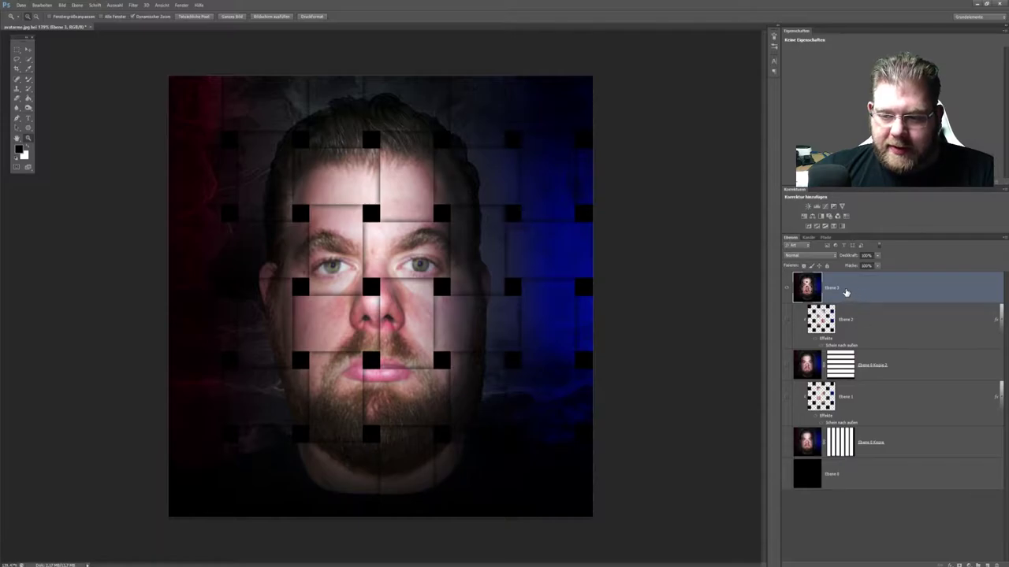
# Hide and reshow Ebene 3 to compare the weave
pyautogui.click(787, 288)
pyautogui.click(787, 288)
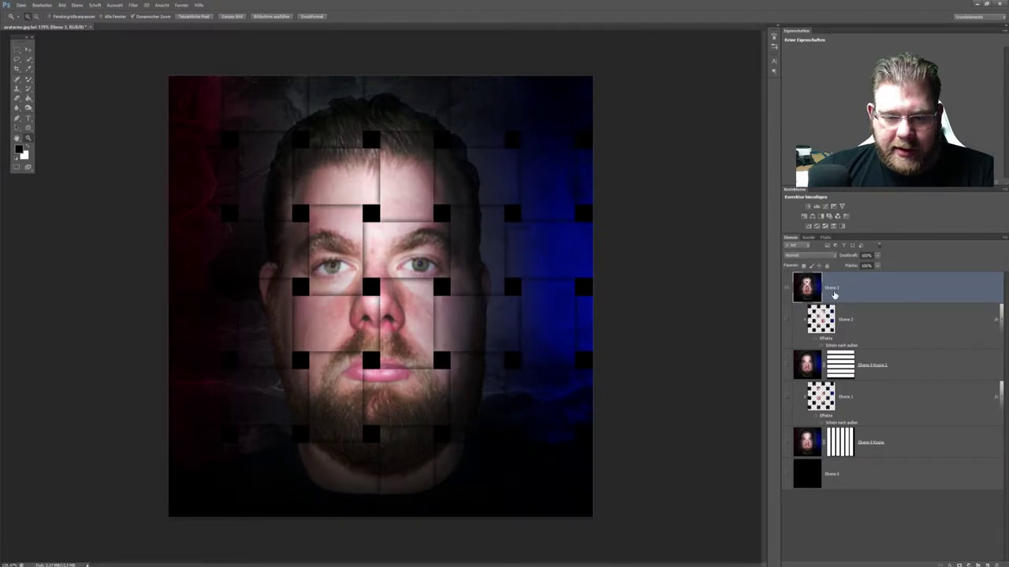
pyautogui.click(94, 5)
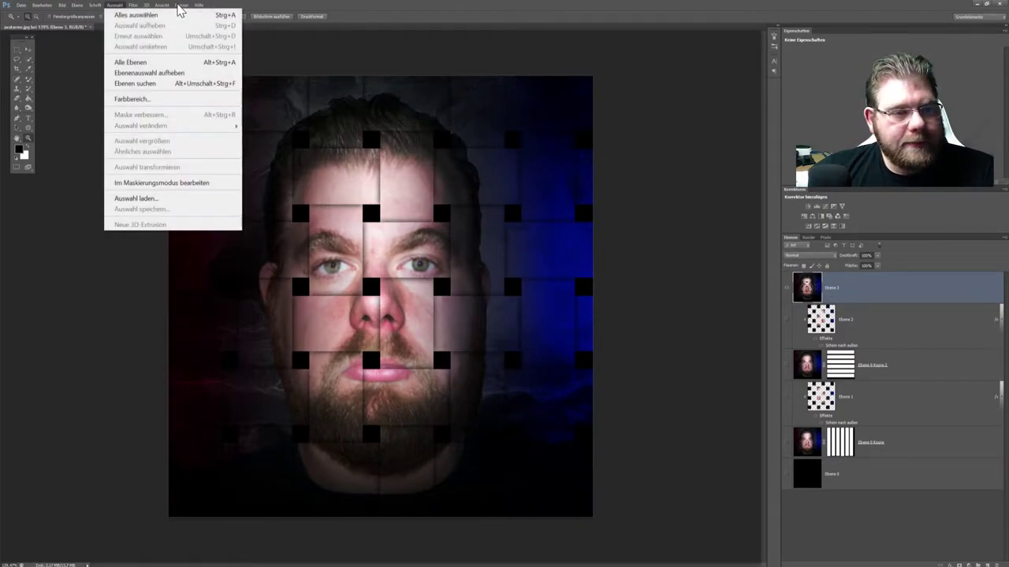
# Apply Filtergalerie's Mit Struktur versehen with Leinwand texture, then inspect the face up close and zoom back out
pyautogui.click(181, 47)
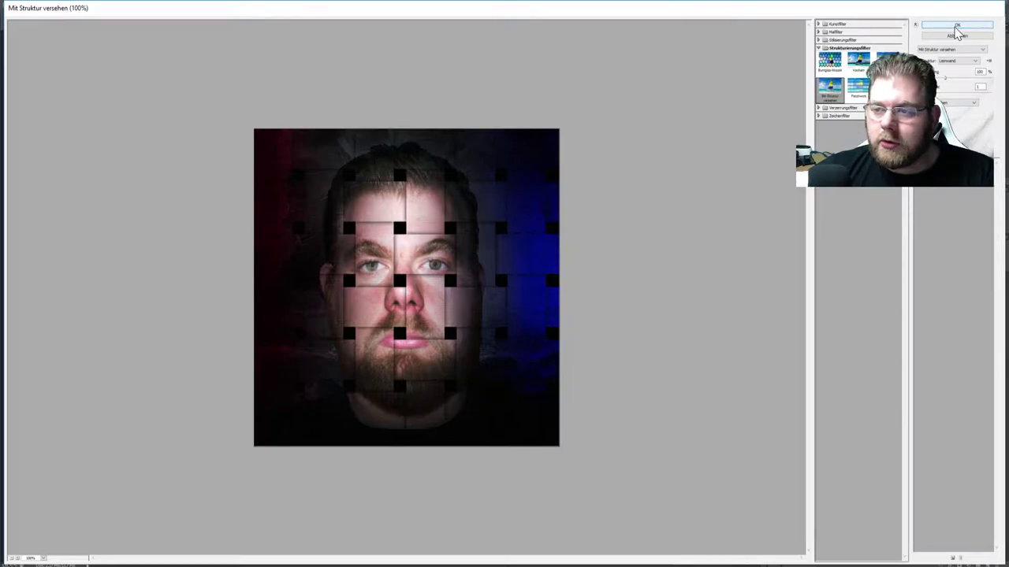
pyautogui.click(956, 31)
pyautogui.click(388, 254)
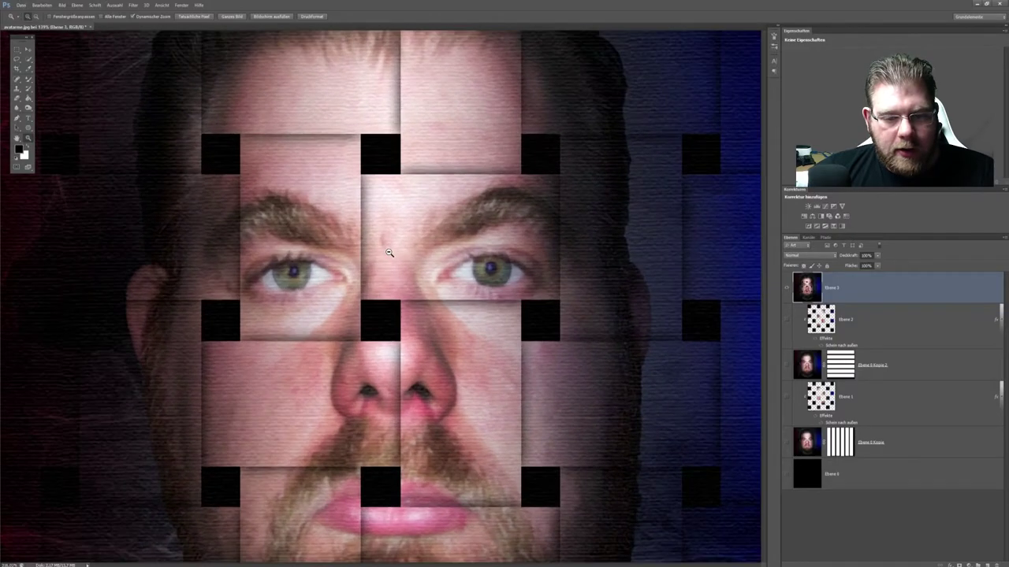
pyautogui.keyDown('alt'); pyautogui.click(389, 252); pyautogui.keyUp('alt')
pyautogui.keyDown('alt'); pyautogui.click(373, 251); pyautogui.keyUp('alt')
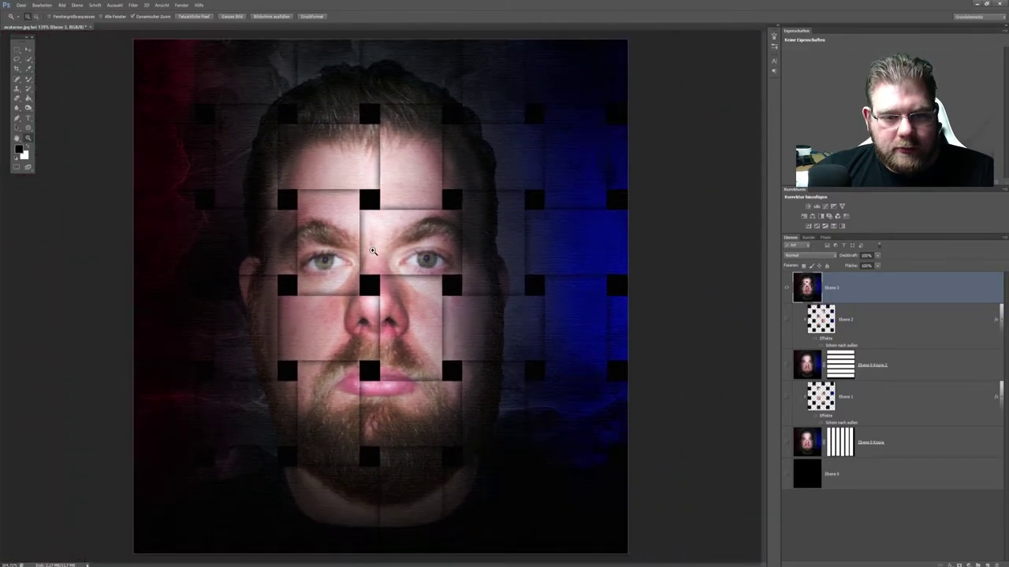
pyautogui.click(373, 250)
pyautogui.click(373, 248)
pyautogui.keyDown('alt'); pyautogui.click(371, 240); pyautogui.keyUp('alt')
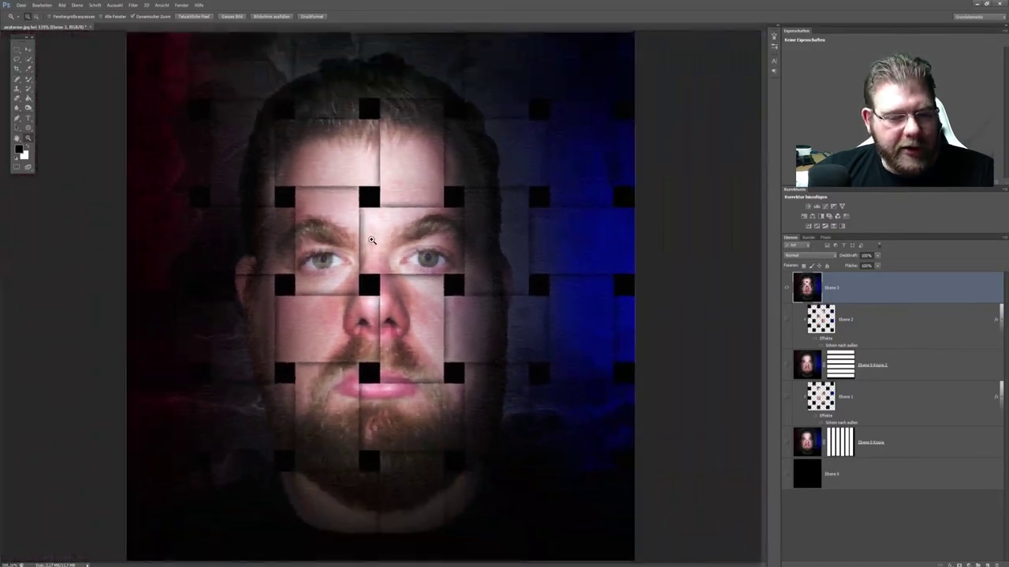
pyautogui.keyDown('alt'); pyautogui.click(381, 297); pyautogui.keyUp('alt')
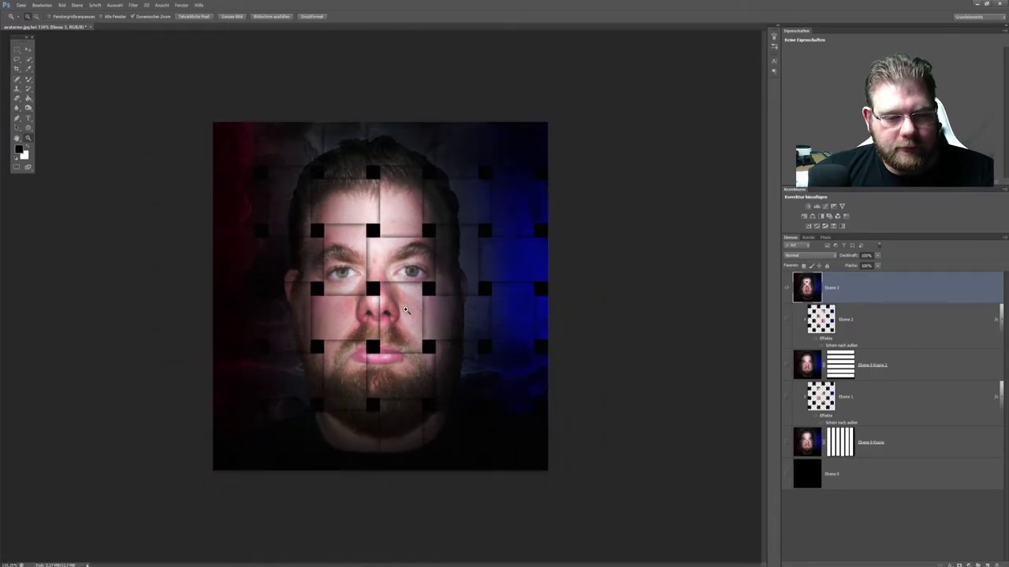
pyautogui.keyDown('alt'); pyautogui.click(406, 310); pyautogui.keyUp('alt')
pyautogui.click(406, 310)
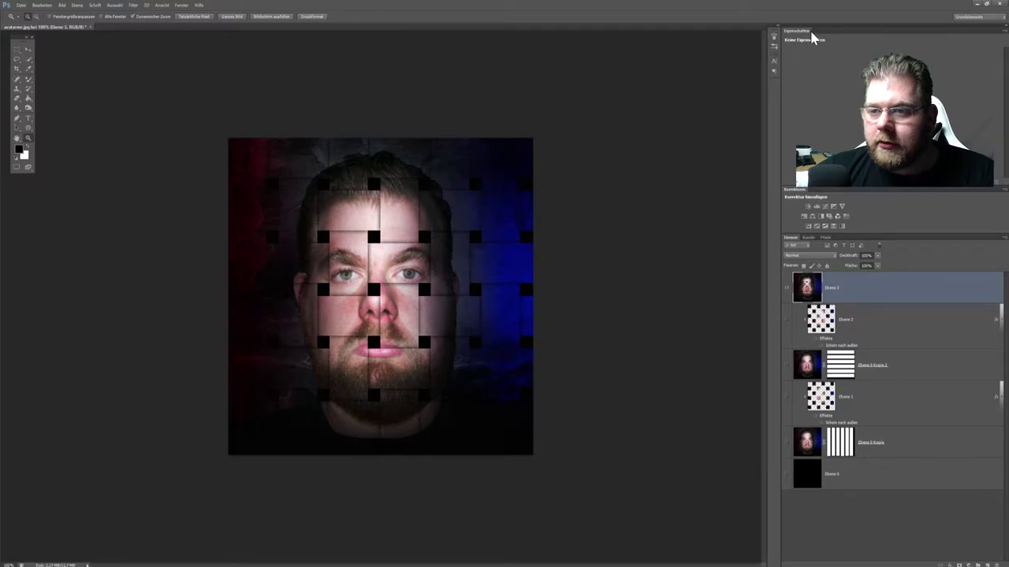
# Add a Helligkeit/Kontrast adjustment layer, raise the brightness, and enter -34 for Kontrast
pyautogui.click(808, 206)
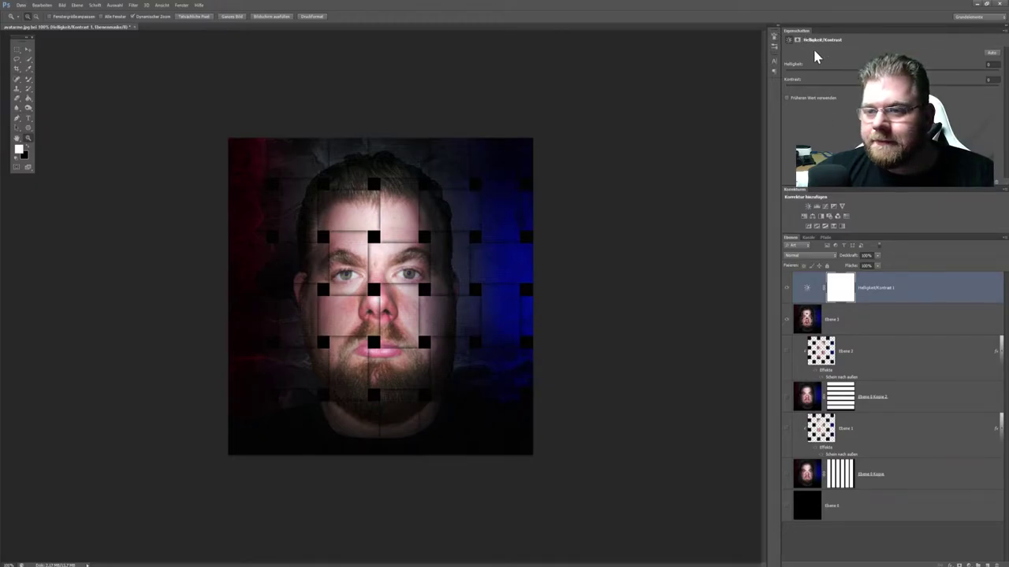
pyautogui.moveTo(854, 85); pyautogui.dragTo(930, 74)
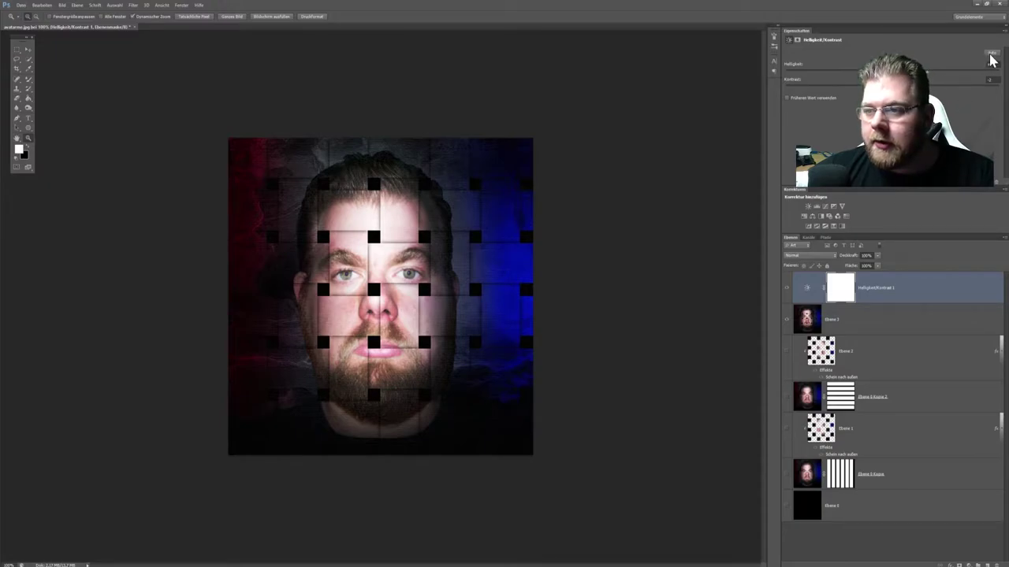
pyautogui.click(986, 82)
pyautogui.write('-34')
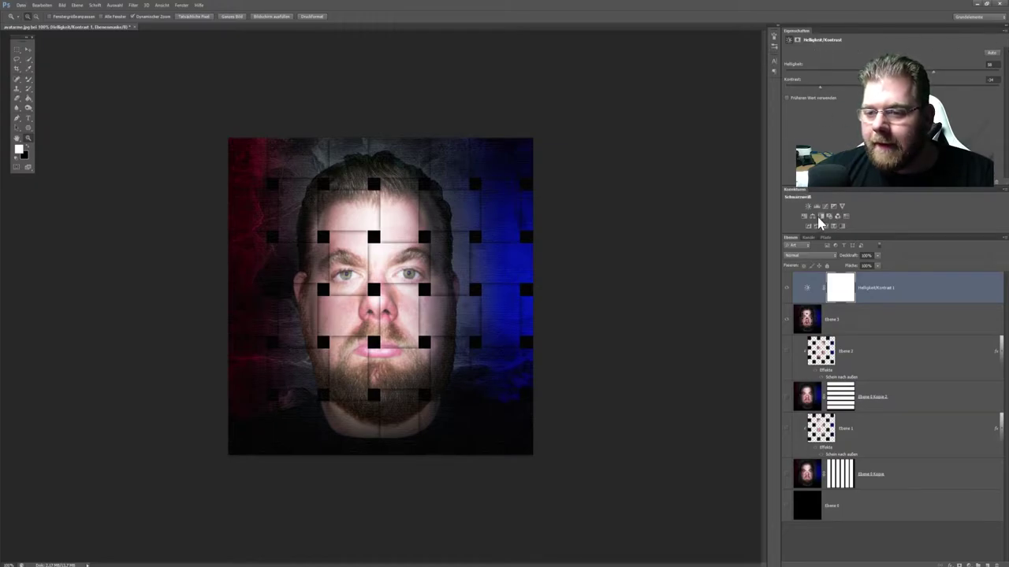
pyautogui.click(1004, 32)
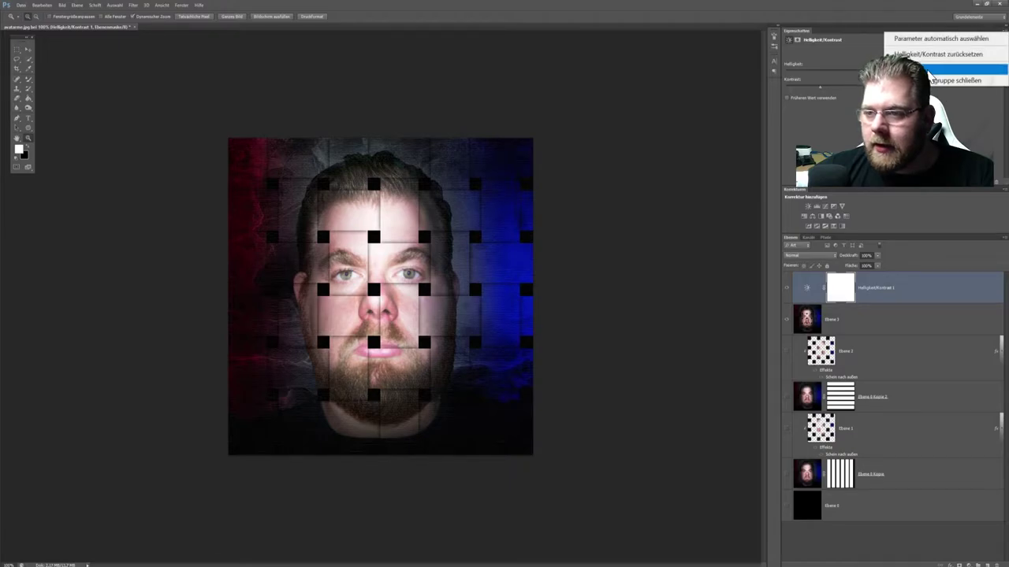
pyautogui.click(996, 69)
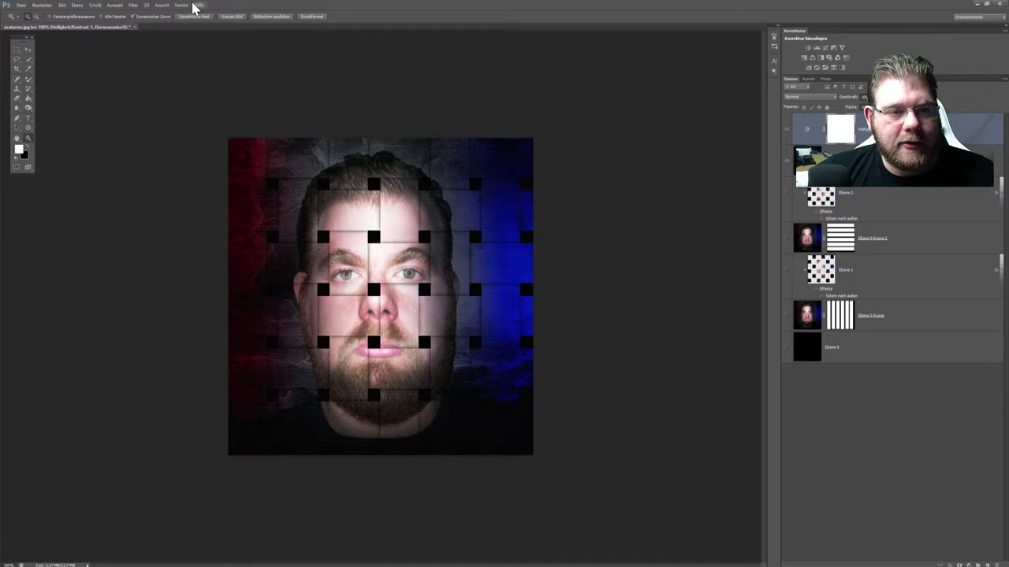
pyautogui.click(115, 5)
pyautogui.moveTo(181, 5)
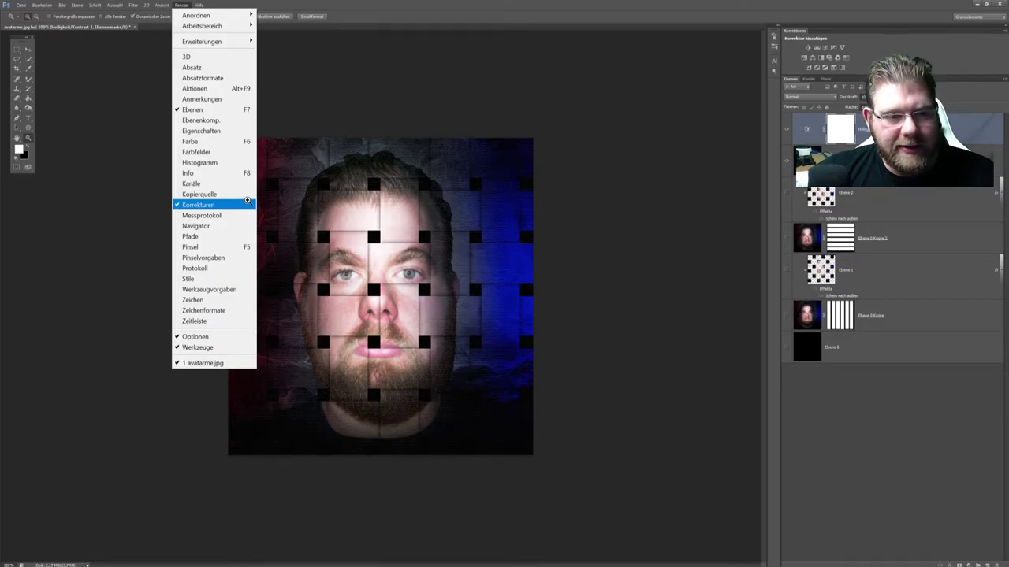
pyautogui.click(221, 133)
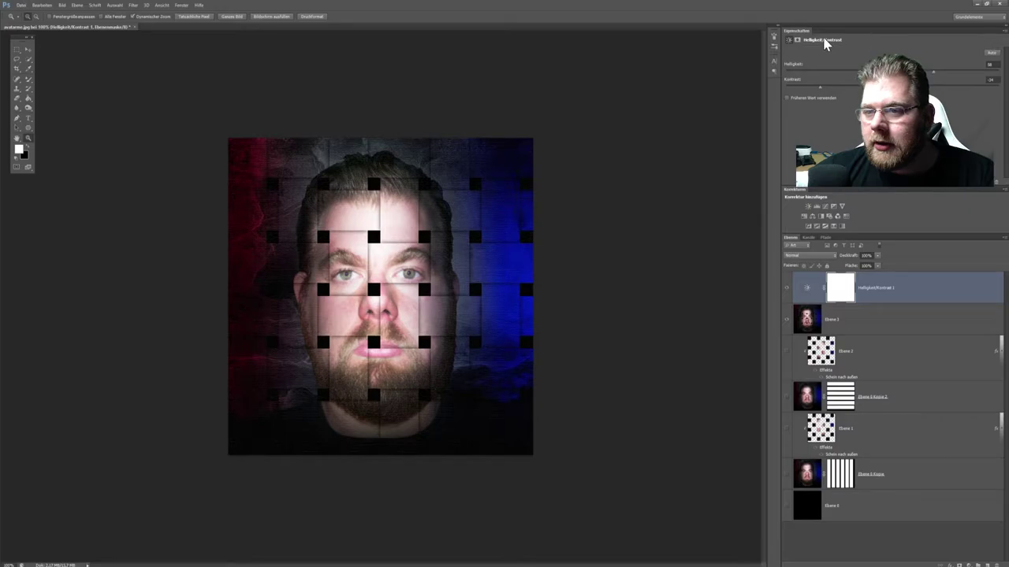
pyautogui.click(797, 41)
pyautogui.click(789, 40)
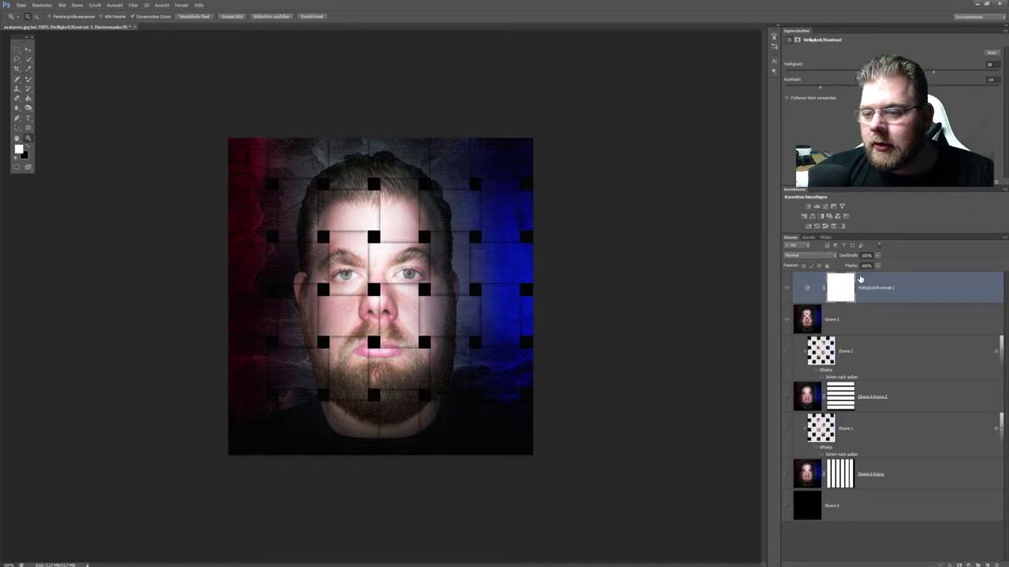
pyautogui.click(860, 558)
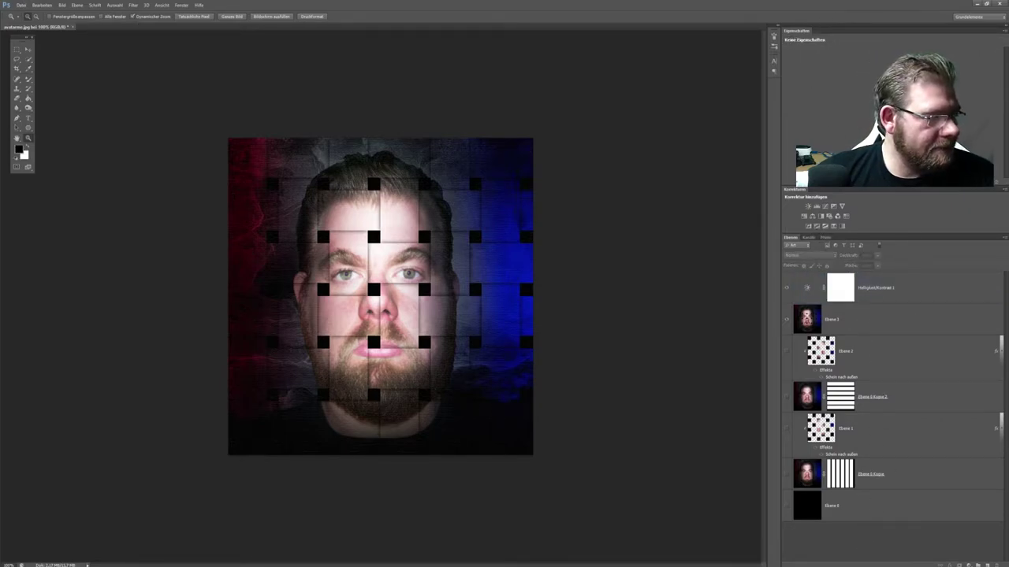
pyautogui.click(919, 296)
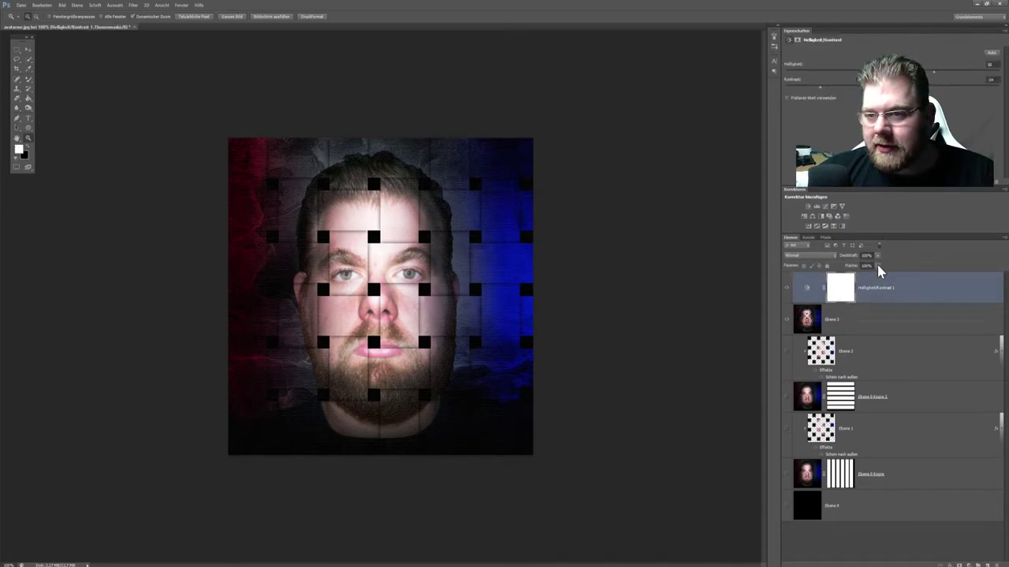
pyautogui.click(796, 39)
pyautogui.click(789, 39)
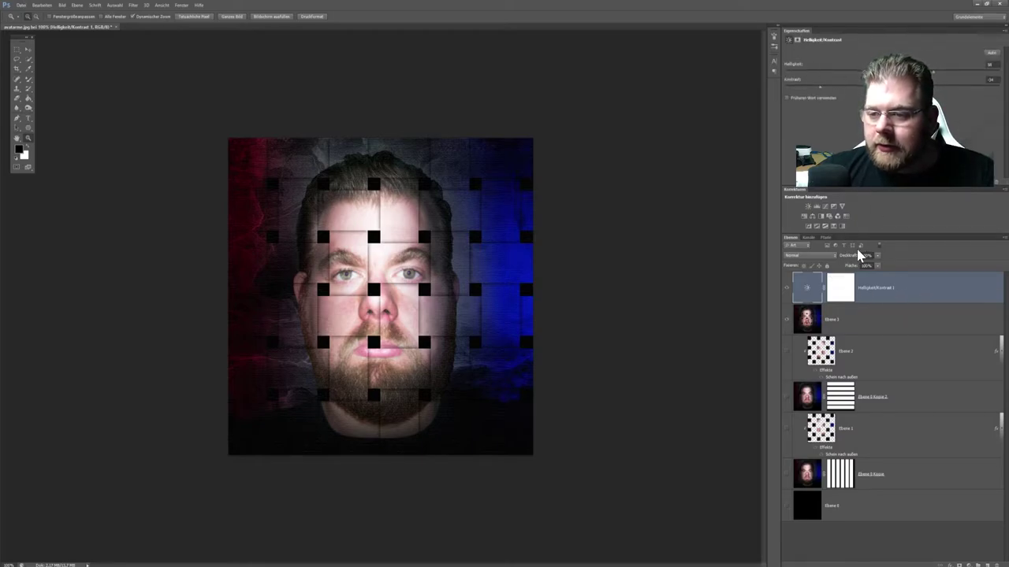
pyautogui.click(856, 537)
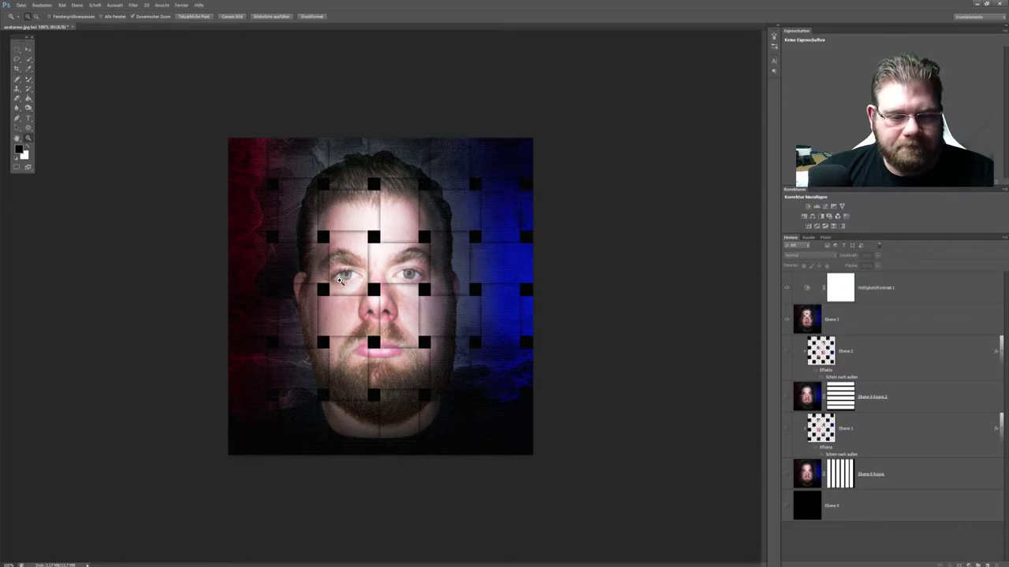
# Save the portrait as geflecht.jpg in JPEG format, accepting the JPEG options
pyautogui.click(22, 6)
pyautogui.click(48, 138)
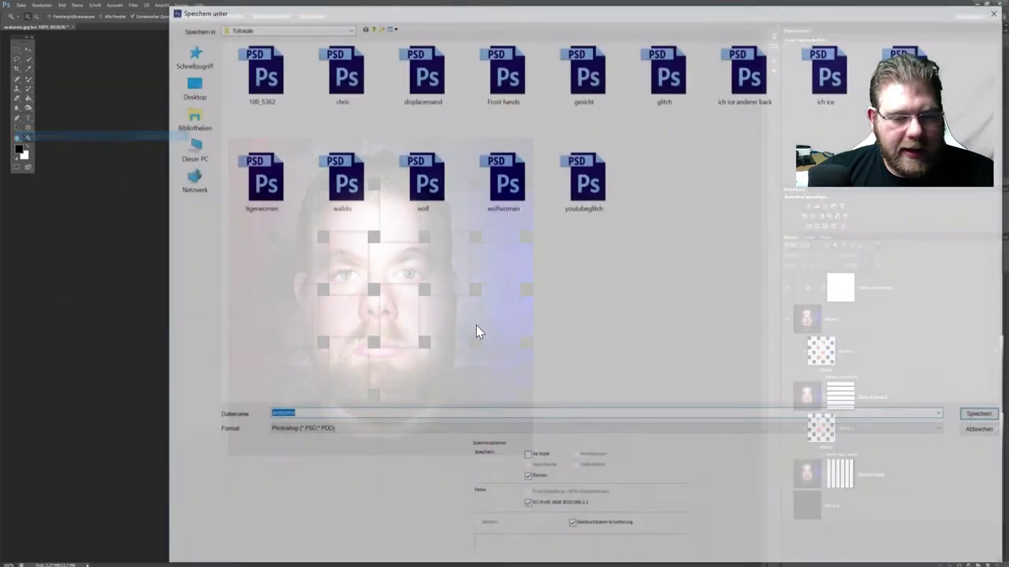
pyautogui.click(299, 429)
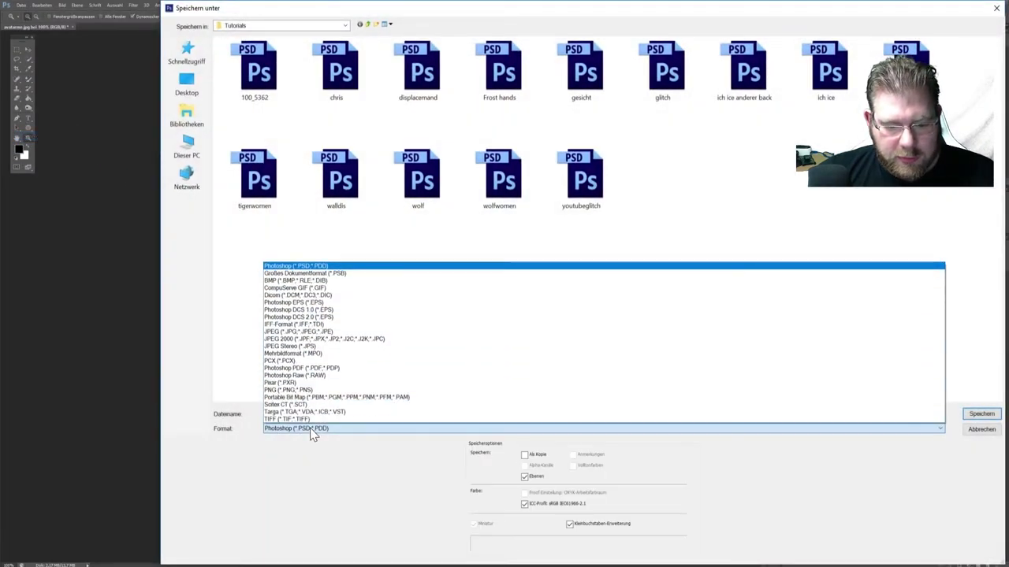
pyautogui.click(332, 332)
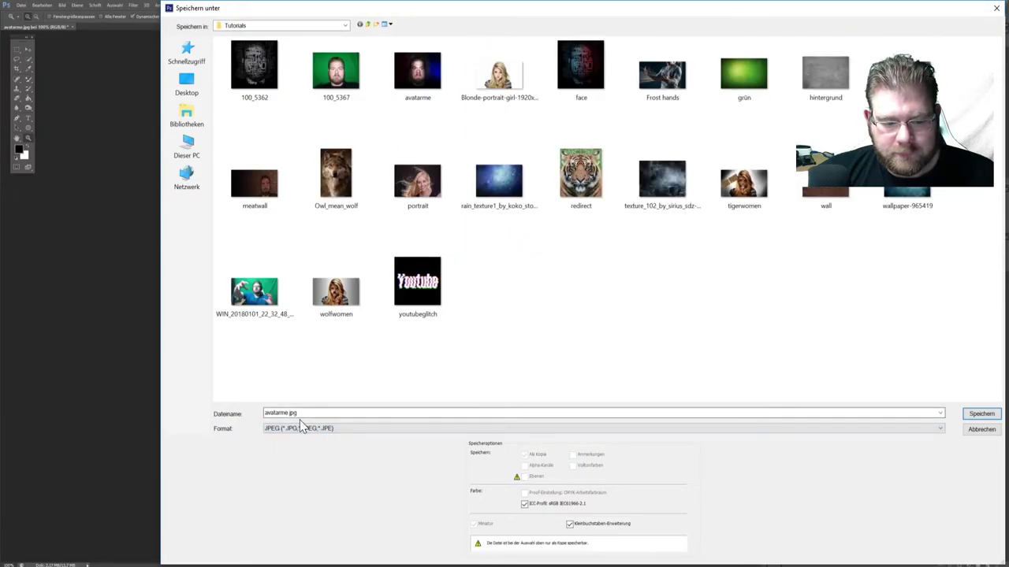
pyautogui.moveTo(288, 413); pyautogui.dragTo(254, 417)
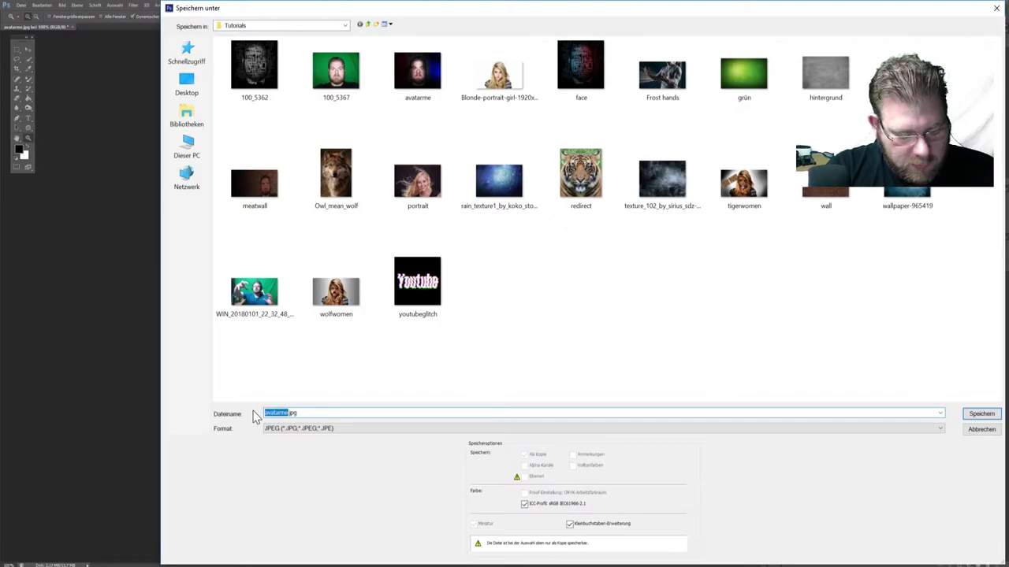
pyautogui.write('geflecht')
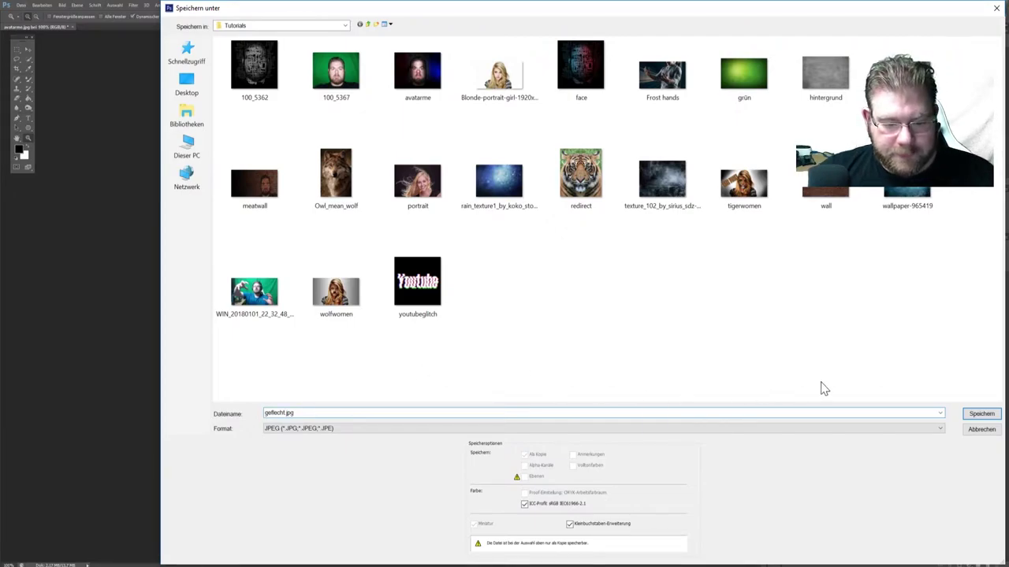
pyautogui.click(979, 413)
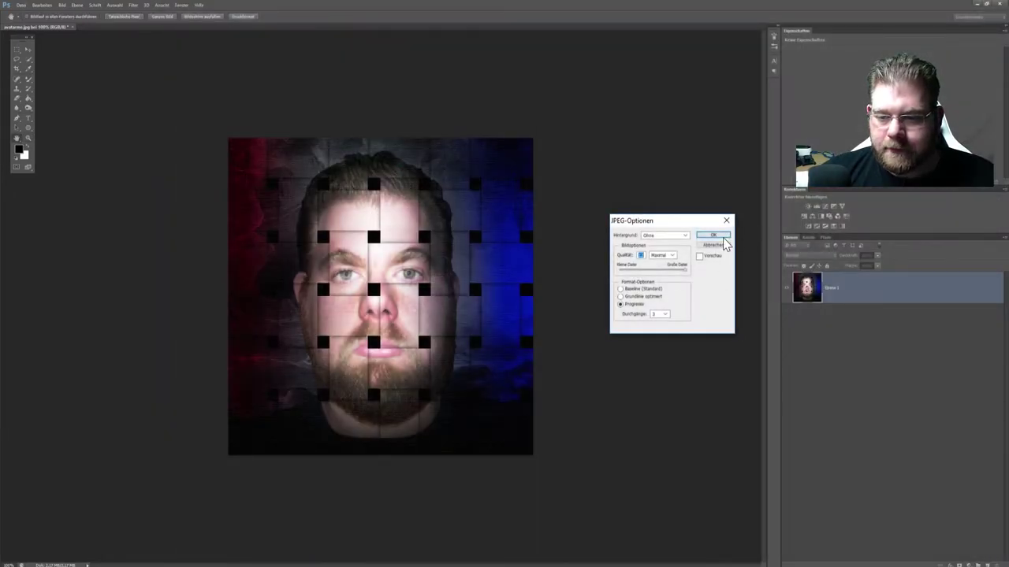
pyautogui.click(714, 235)
# Find geflecht.jpg via File > Öffnen and open it in the photo viewer
pyautogui.click(20, 4)
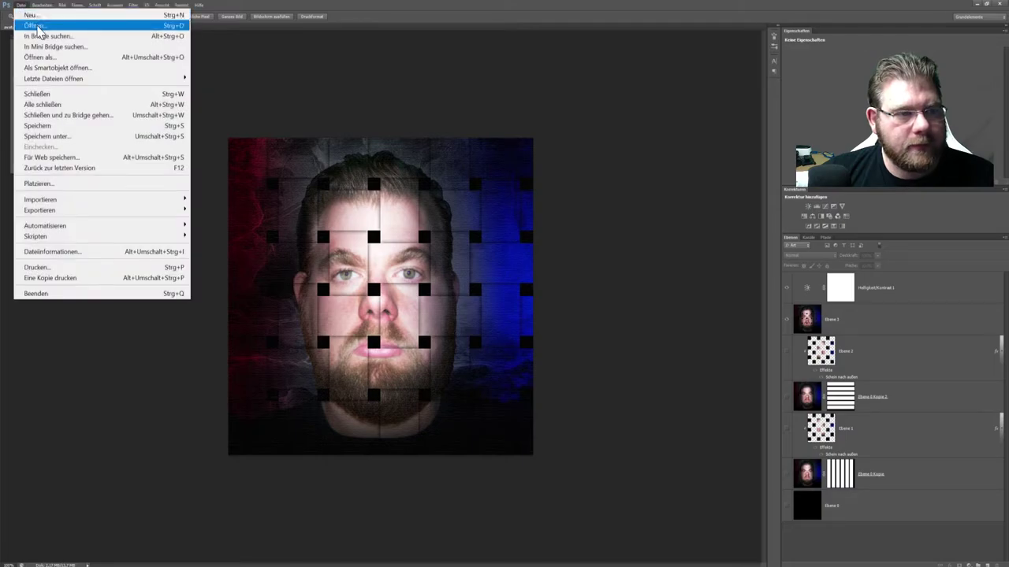
pyautogui.click(48, 26)
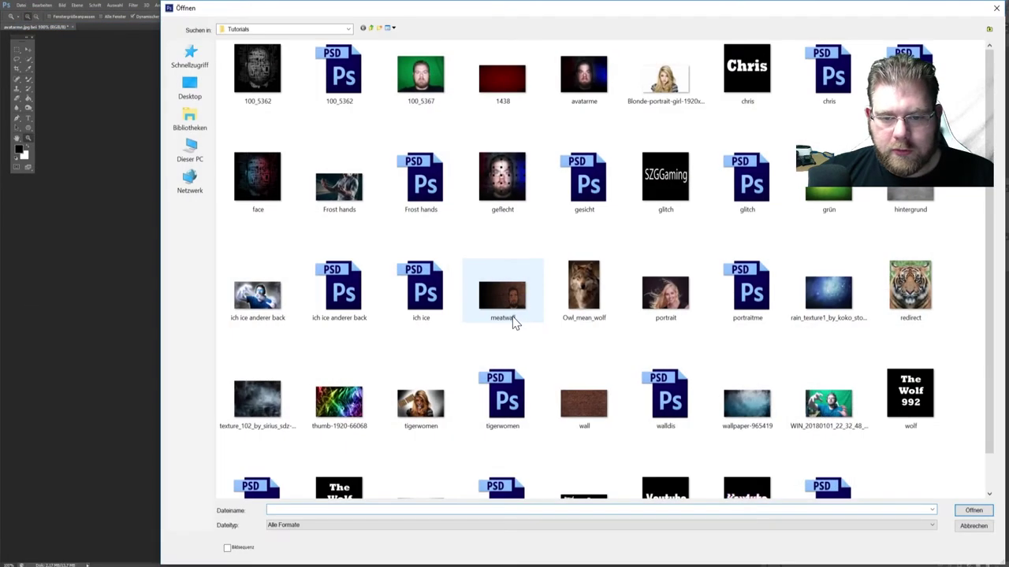
pyautogui.rightClick(508, 183)
pyautogui.click(547, 206)
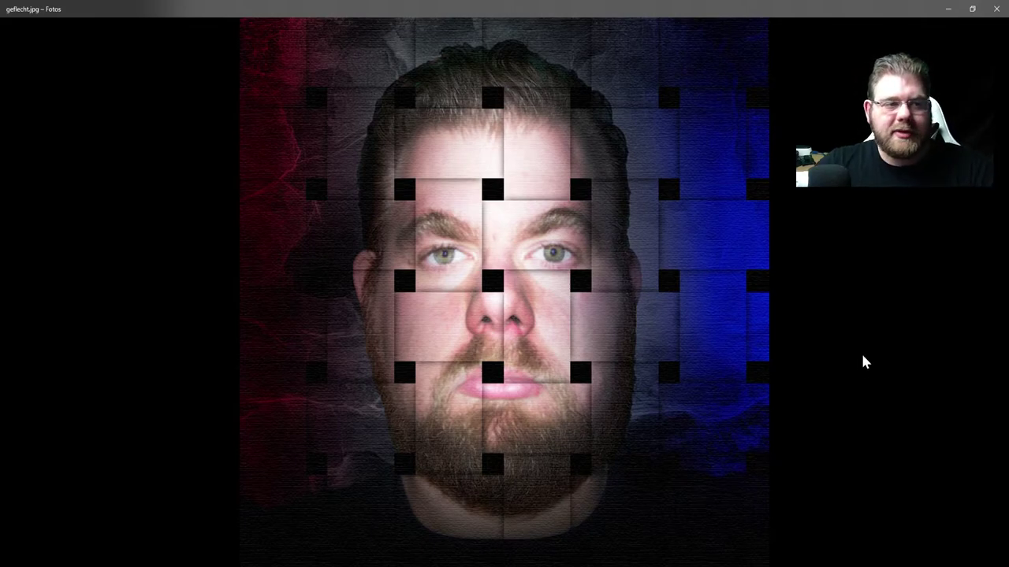
# Close the saved JPEG preview and the Open dialog, then select Ebene 2
pyautogui.click(996, 9)
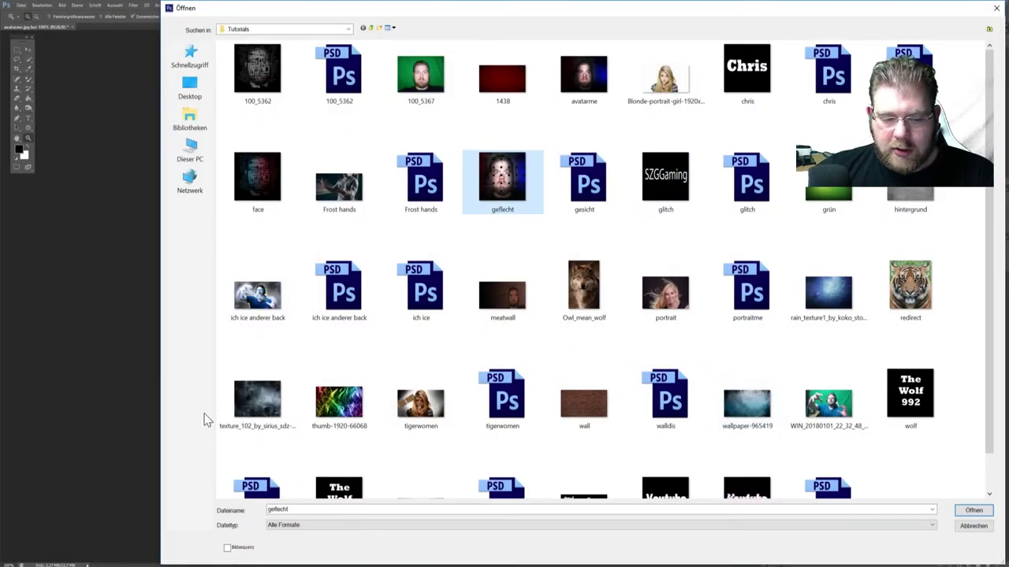
pyautogui.click(974, 528)
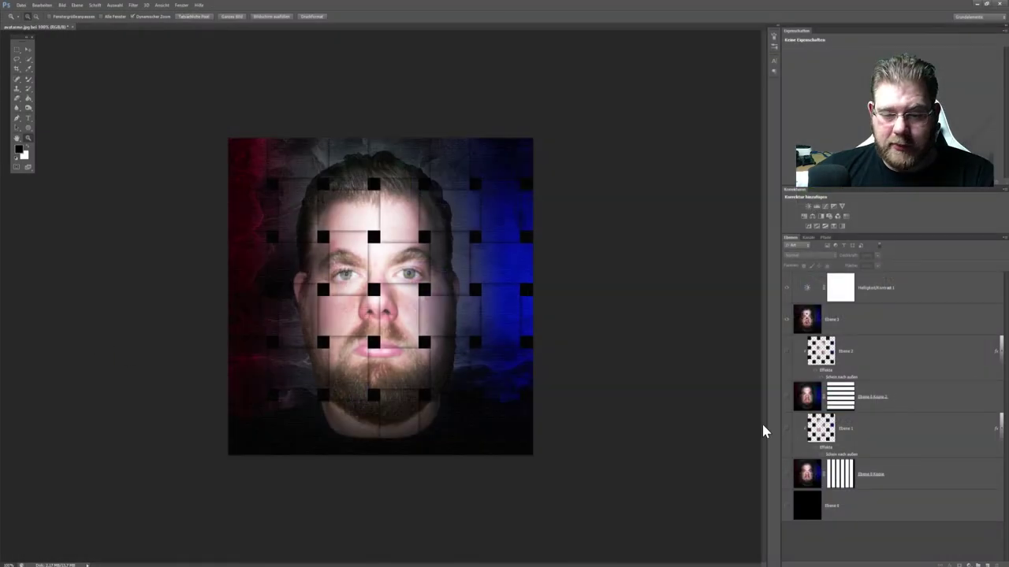
pyautogui.click(876, 359)
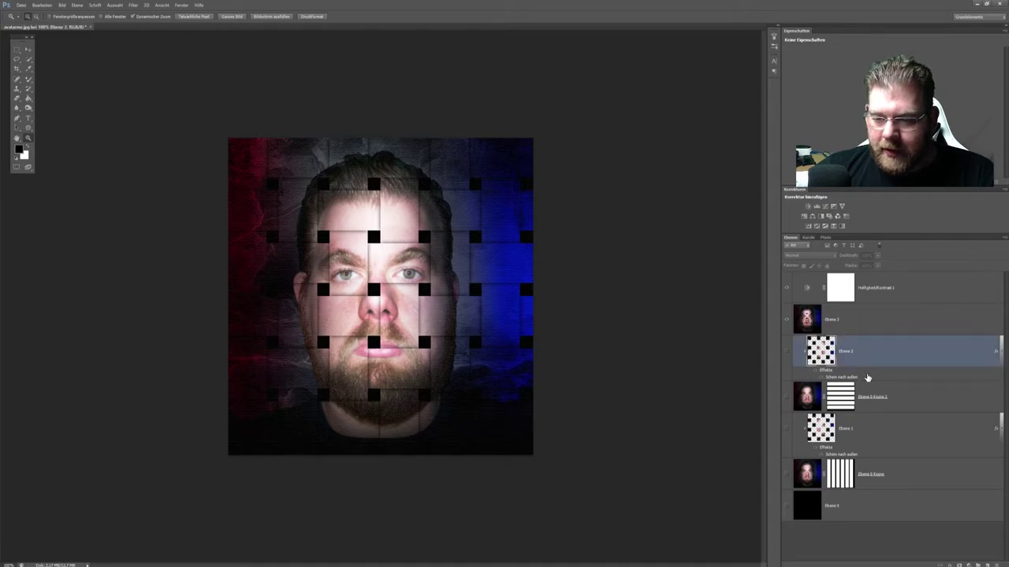
# Hide Ebene 3, show Ebene 0 Kopie 2, Ebene 0 Kopie and Ebene 0, then select Ebene 1
pyautogui.click(786, 320)
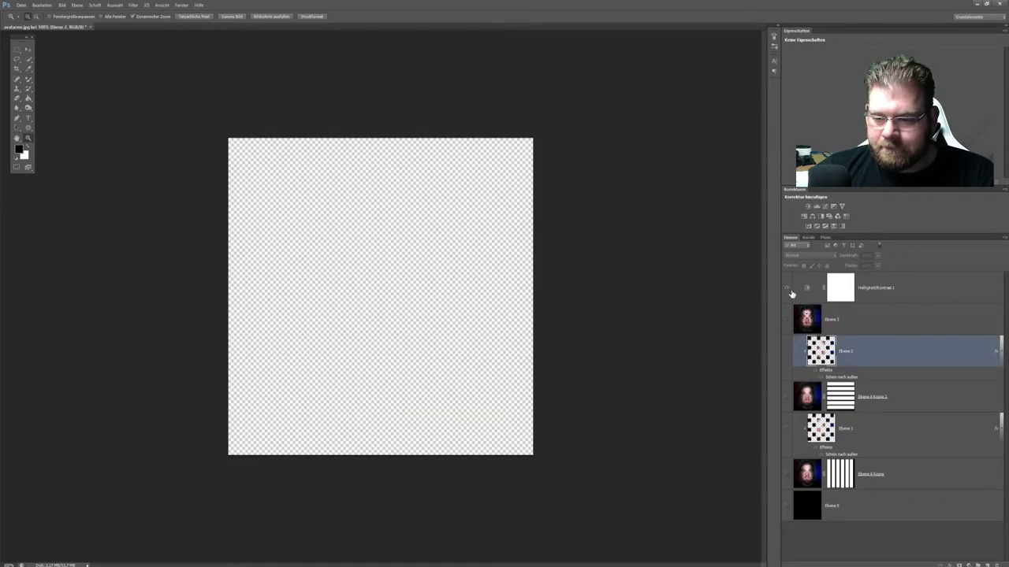
pyautogui.click(787, 397)
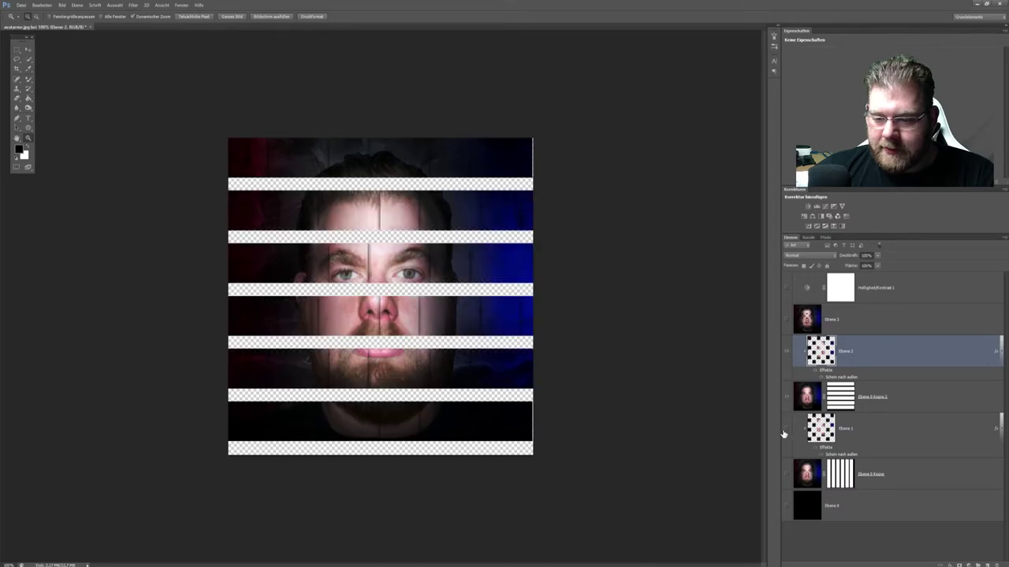
pyautogui.click(786, 474)
pyautogui.click(787, 510)
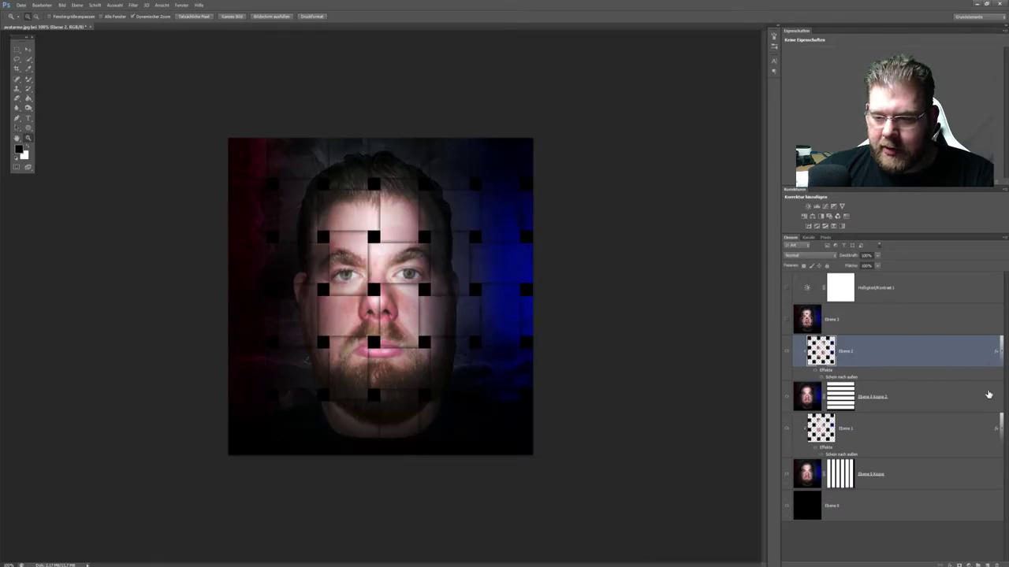
pyautogui.click(872, 447)
# Recolour Ebene 1's Schein nach außen glow to yellow in the Farbwähler and apply the style
pyautogui.doubleClick(869, 457)
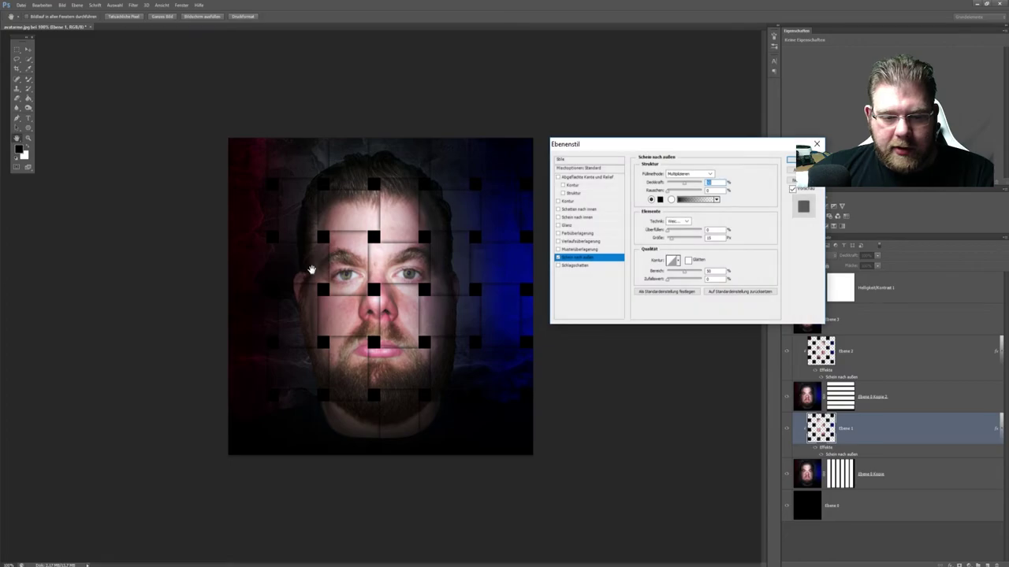
pyautogui.click(659, 202)
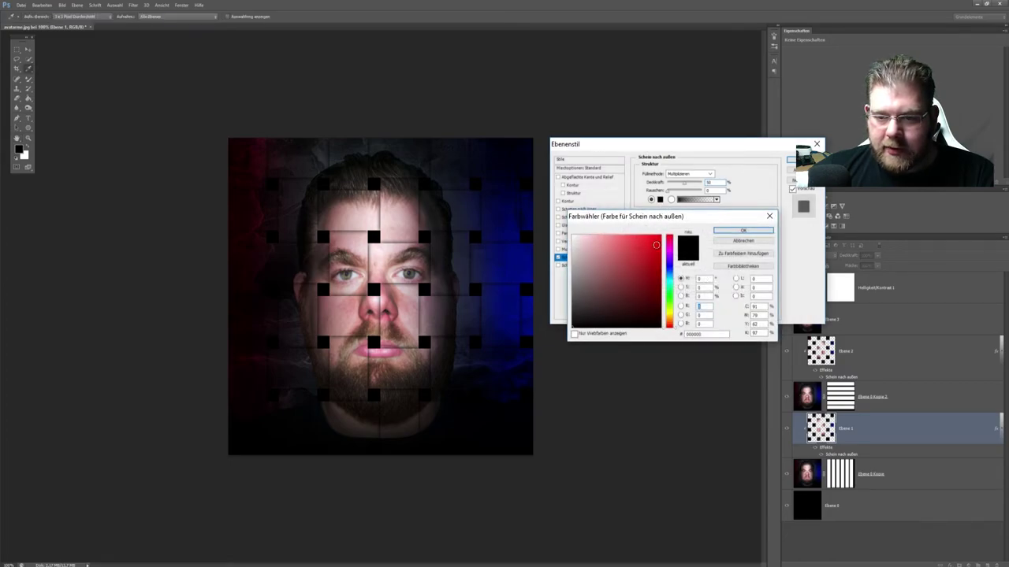
pyautogui.click(660, 235)
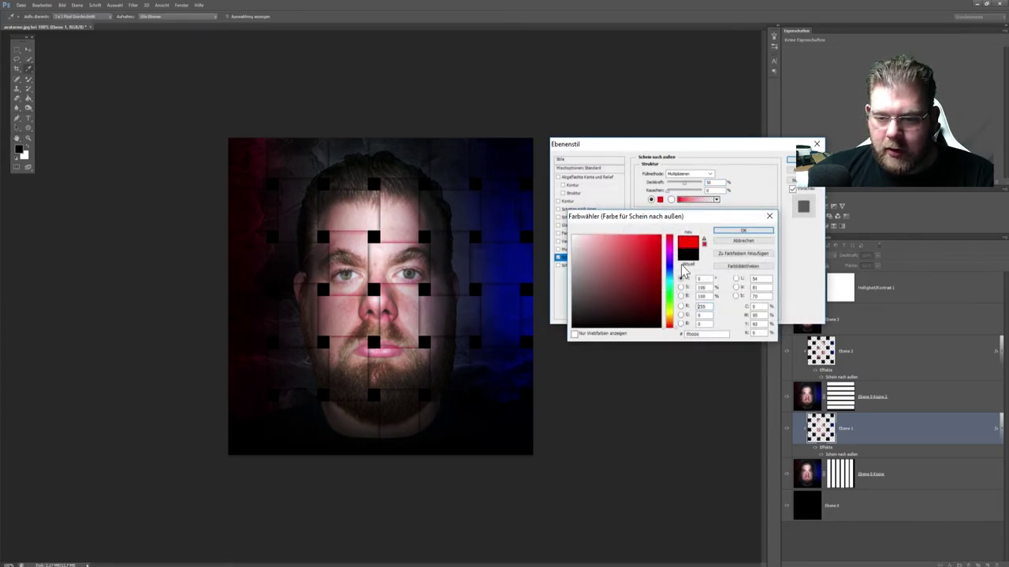
pyautogui.moveTo(670, 307); pyautogui.dragTo(675, 317)
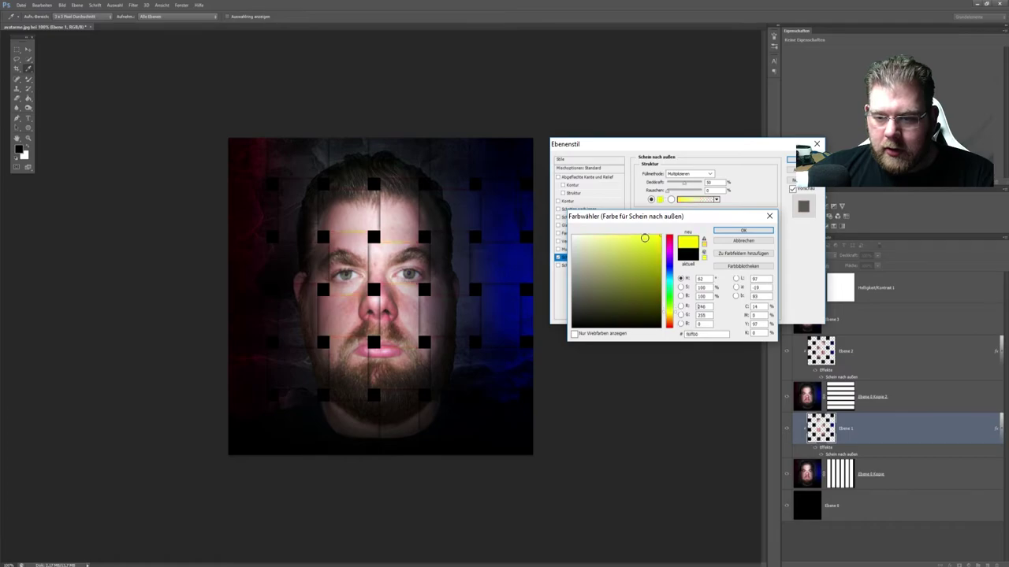
pyautogui.click(743, 230)
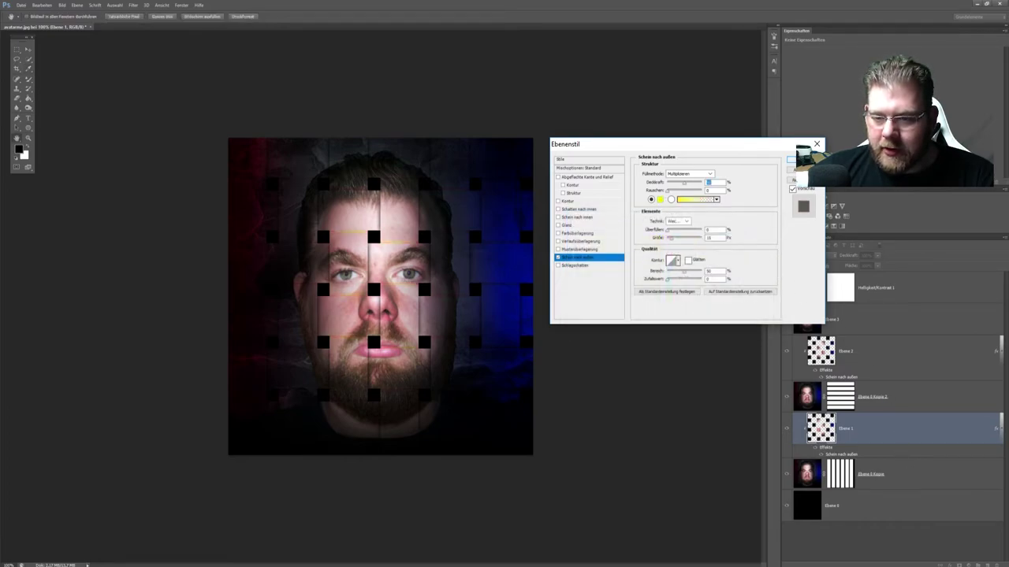
pyautogui.press('Return')
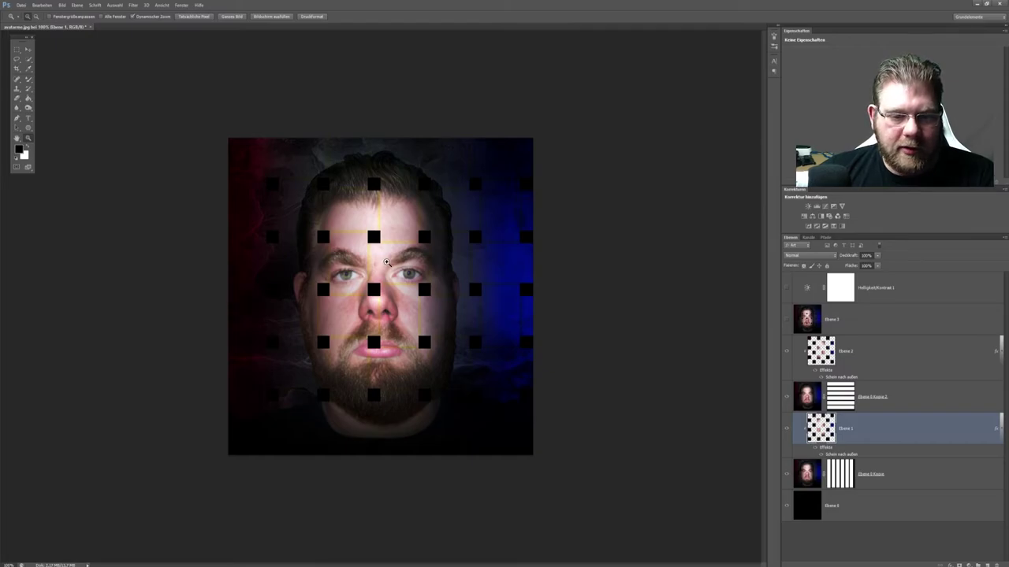
# Set Ebene 1's outer glow colour back to black (RGB 0/0/0)
pyautogui.moveTo(386, 262); pyautogui.dragTo(408, 221)
pyautogui.doubleClick(880, 458)
pyautogui.click(660, 201)
pyautogui.write('0')
pyautogui.press('Tab')
pyautogui.write('0')
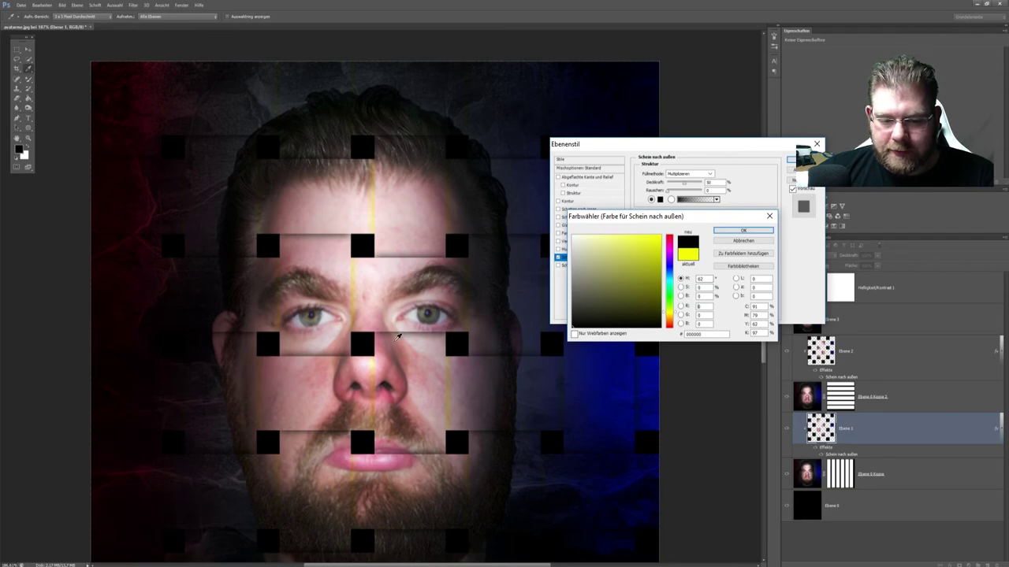
pyautogui.click(743, 230)
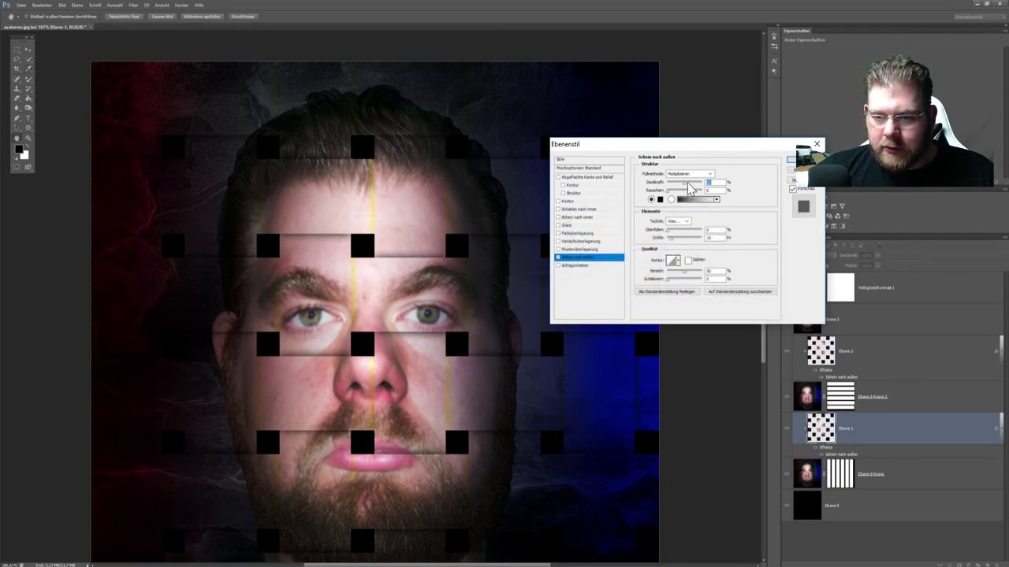
# Raise the glow's opacity to about 77%, reduce its size, and apply the settings
pyautogui.moveTo(685, 183); pyautogui.dragTo(696, 184)
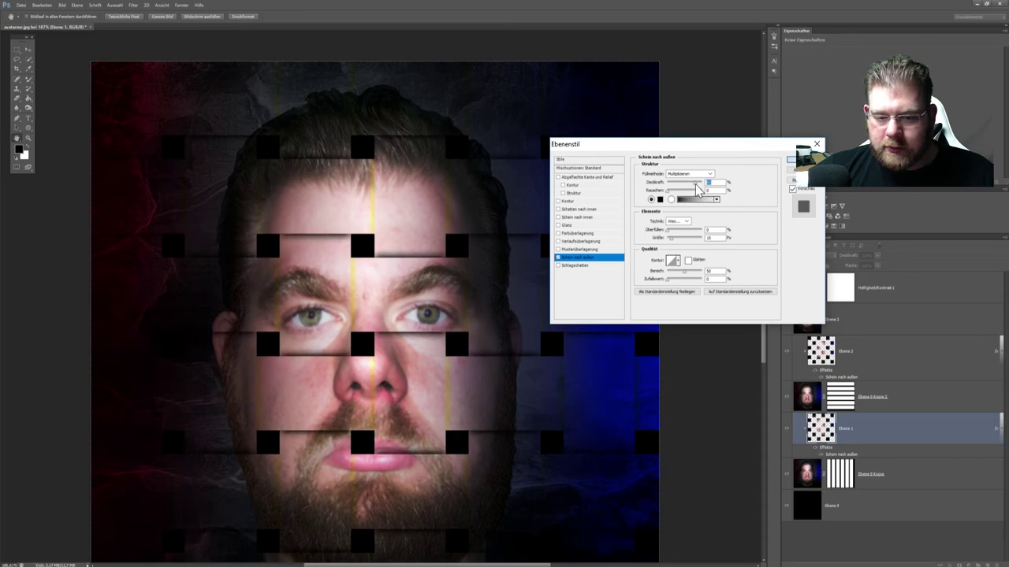
pyautogui.moveTo(693, 240); pyautogui.dragTo(674, 245)
pyautogui.click(790, 159)
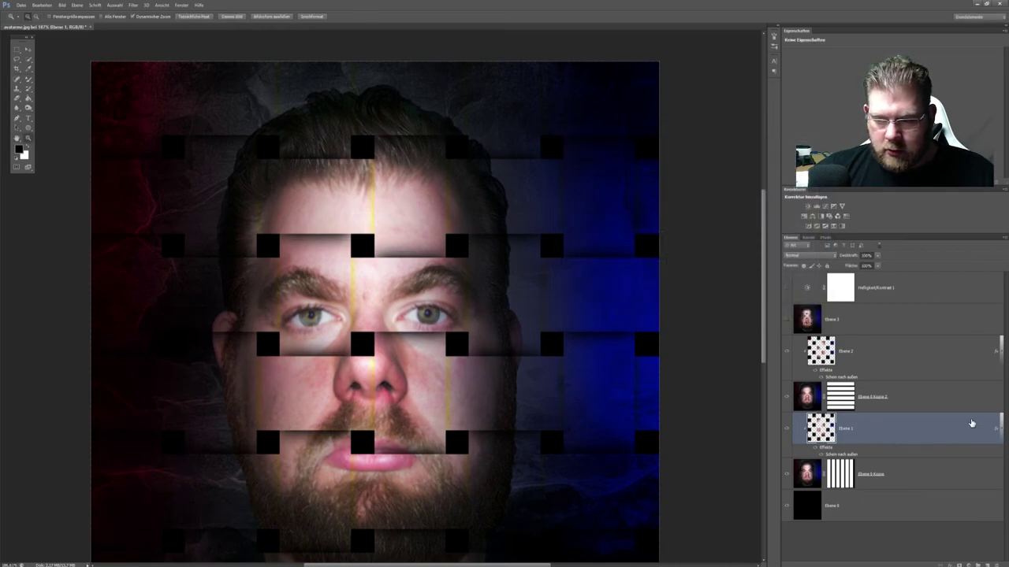
# Copy Ebene 2's outer glow onto Ebene 1 by Alt-dragging its fx icon
pyautogui.doubleClick(997, 432)
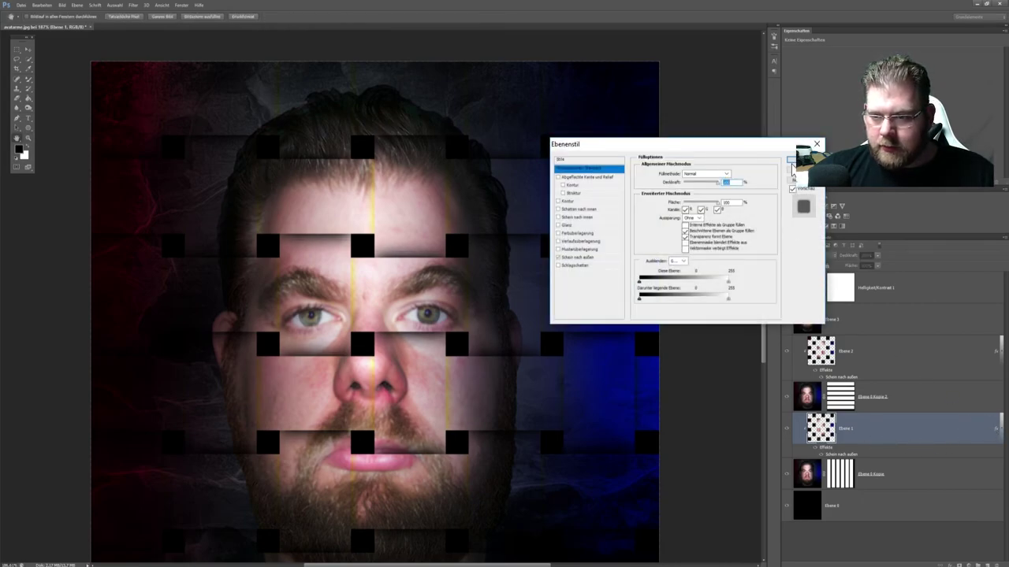
pyautogui.press('Escape')
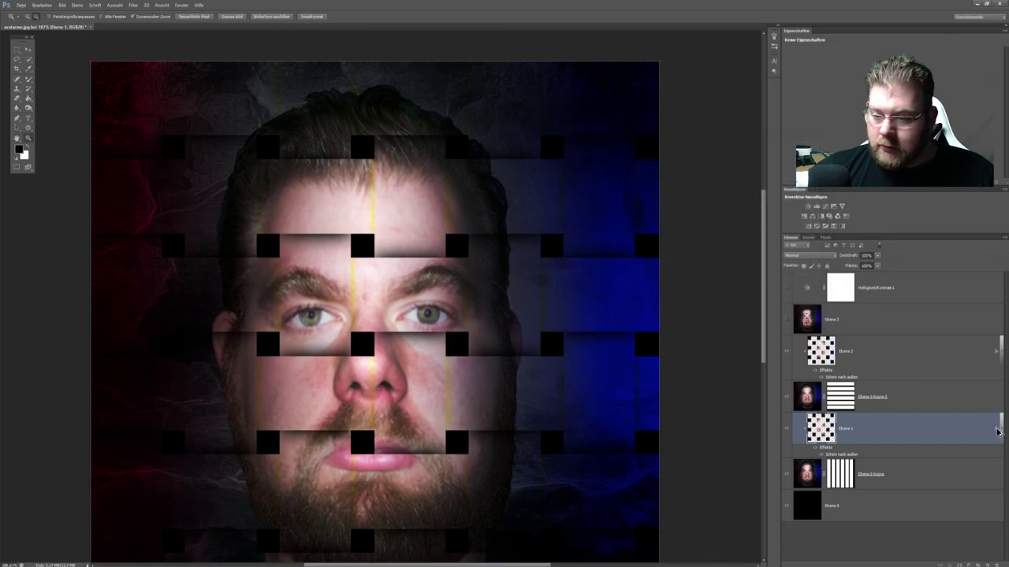
pyautogui.moveTo(996, 351); pyautogui.dragTo(982, 417)
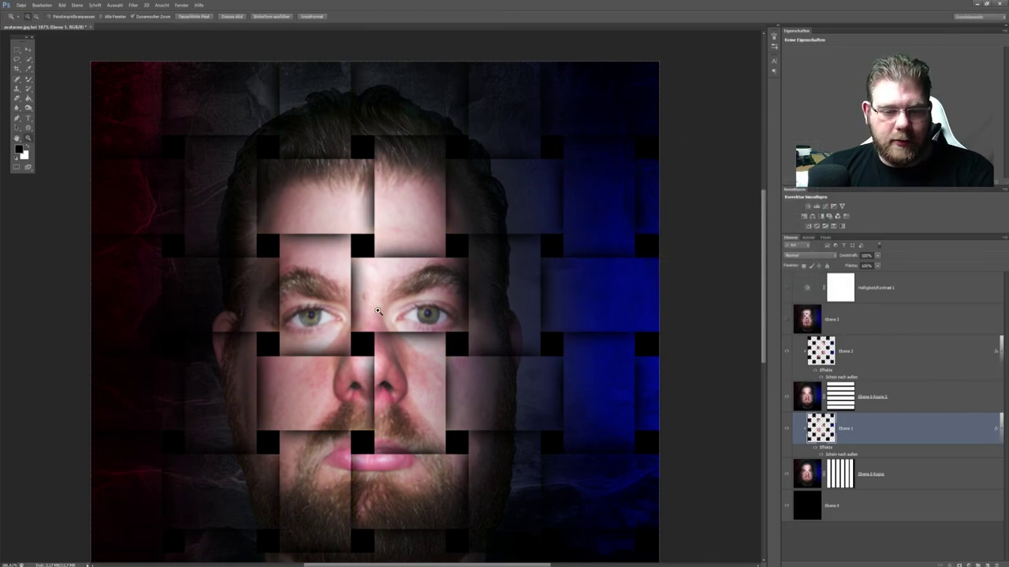
pyautogui.moveTo(378, 311)
pyautogui.mouseDown()
pyautogui.moveTo(408, 308)
pyautogui.moveTo(374, 302)
pyautogui.moveTo(381, 317)
pyautogui.moveTo(394, 312)
pyautogui.mouseUp()
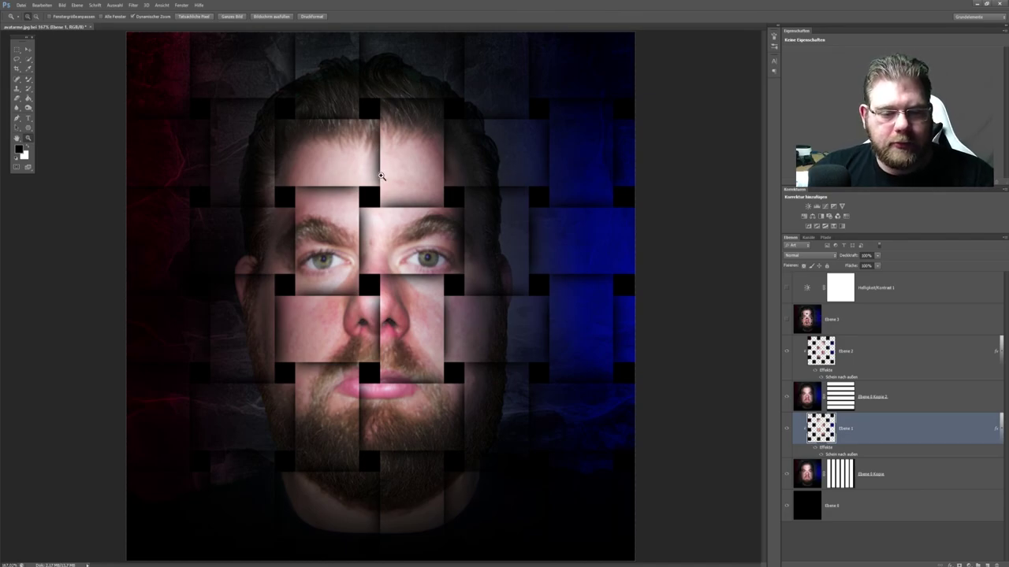
pyautogui.scroll(-5, 417, 207)
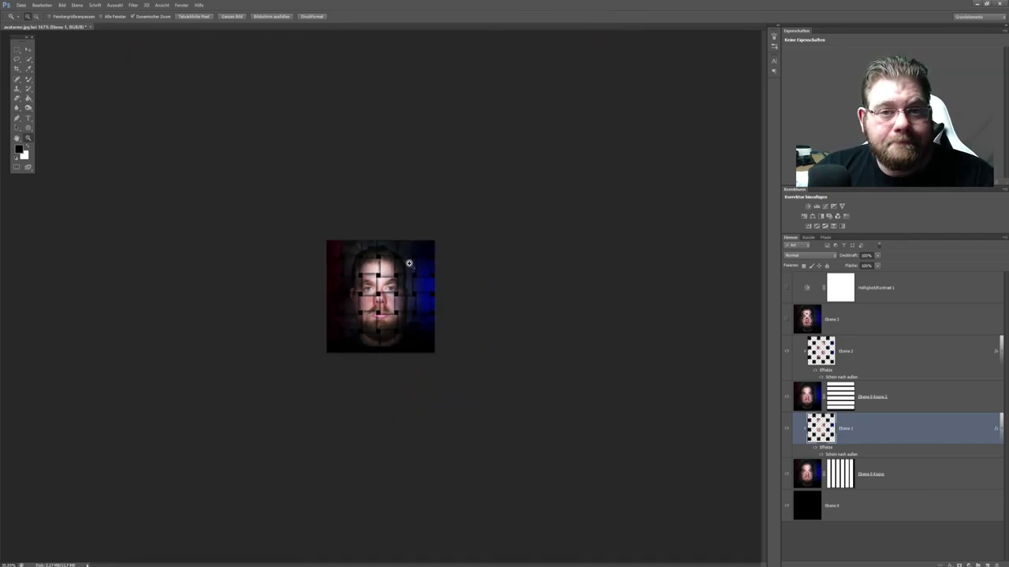
pyautogui.scroll(2, 416, 268)
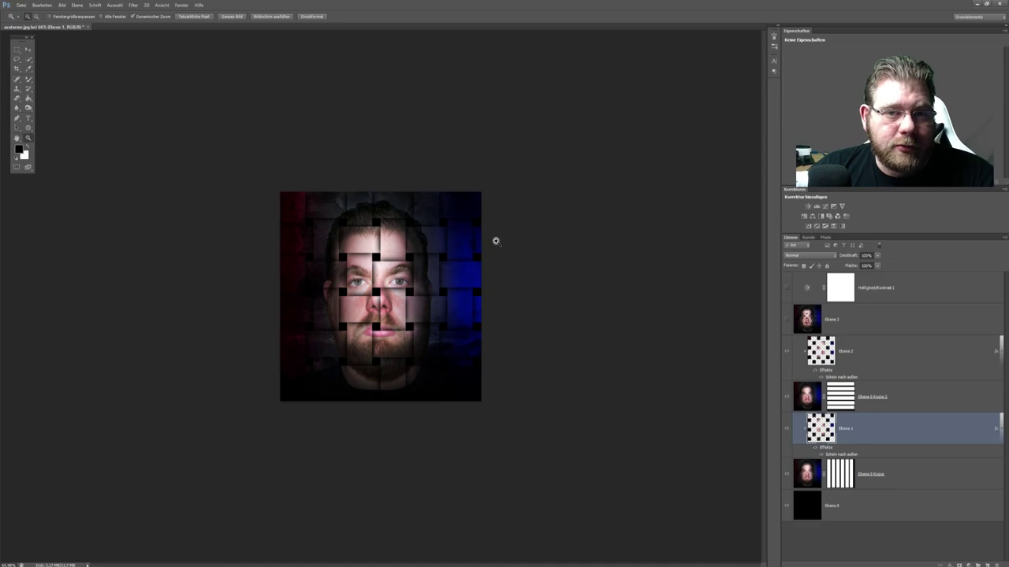